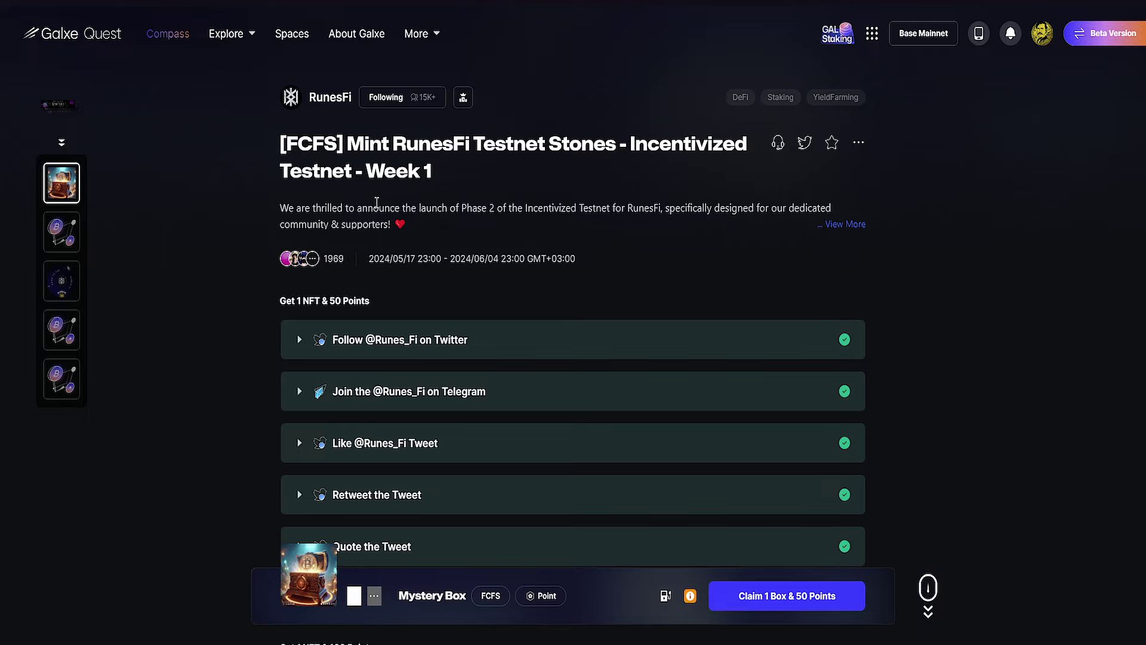
# - Examine the RunesFi Week 1 quest's task overview, the FCFS tag in its title and its end date
pyautogui.scroll(-2, 430, 406)
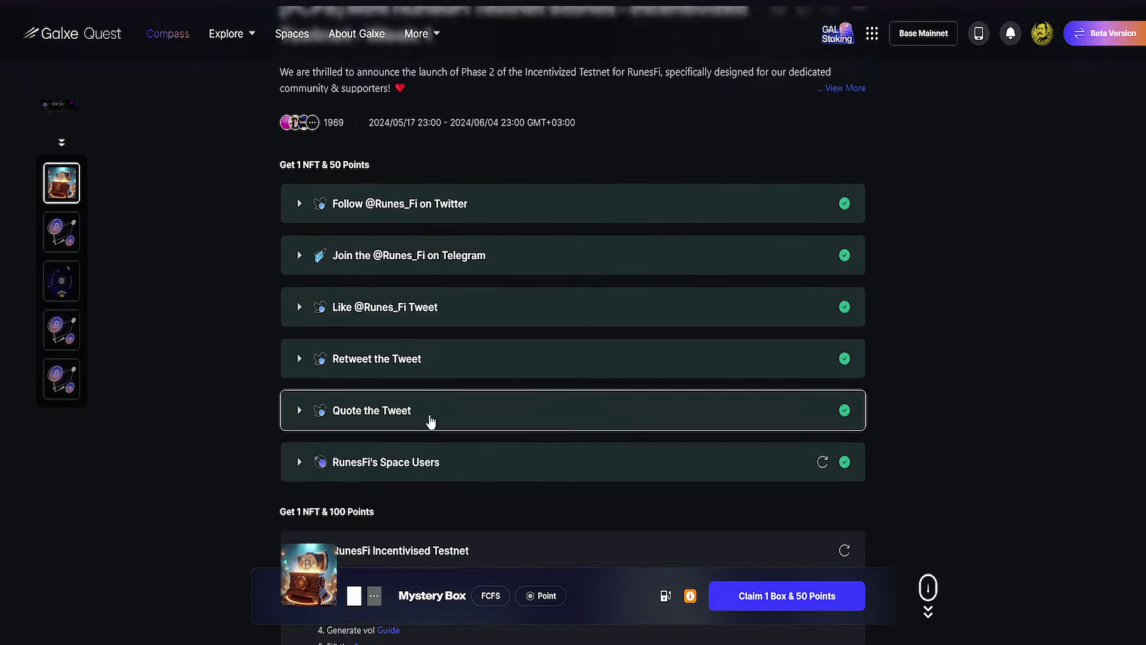
pyautogui.scroll(-2, 430, 421)
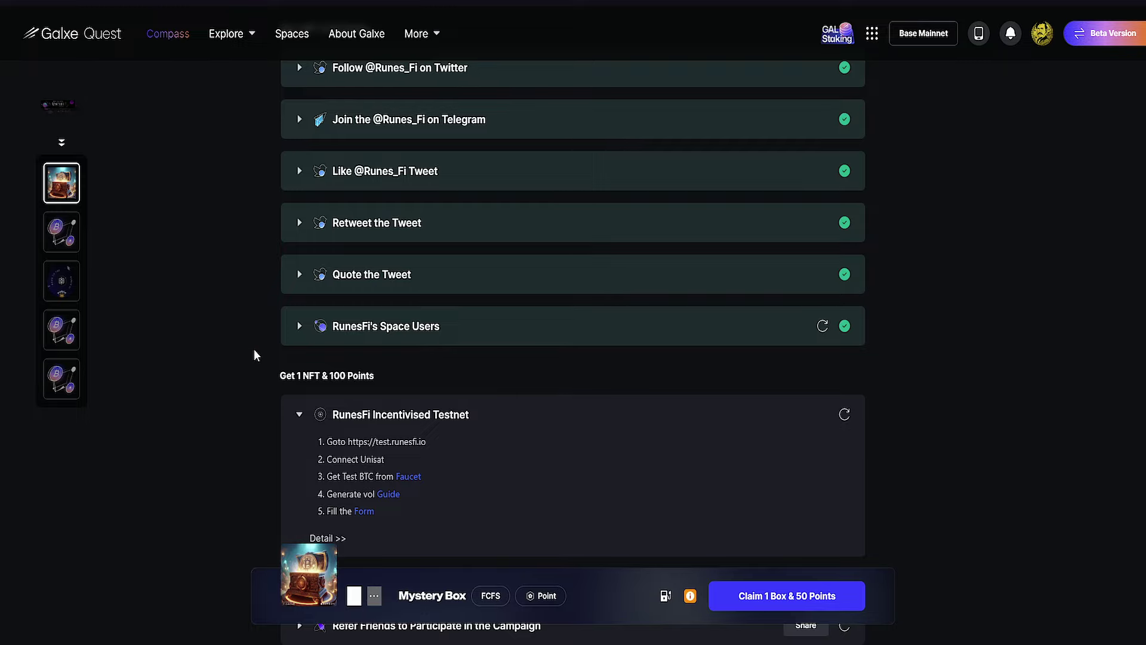
pyautogui.scroll(4, 253, 349)
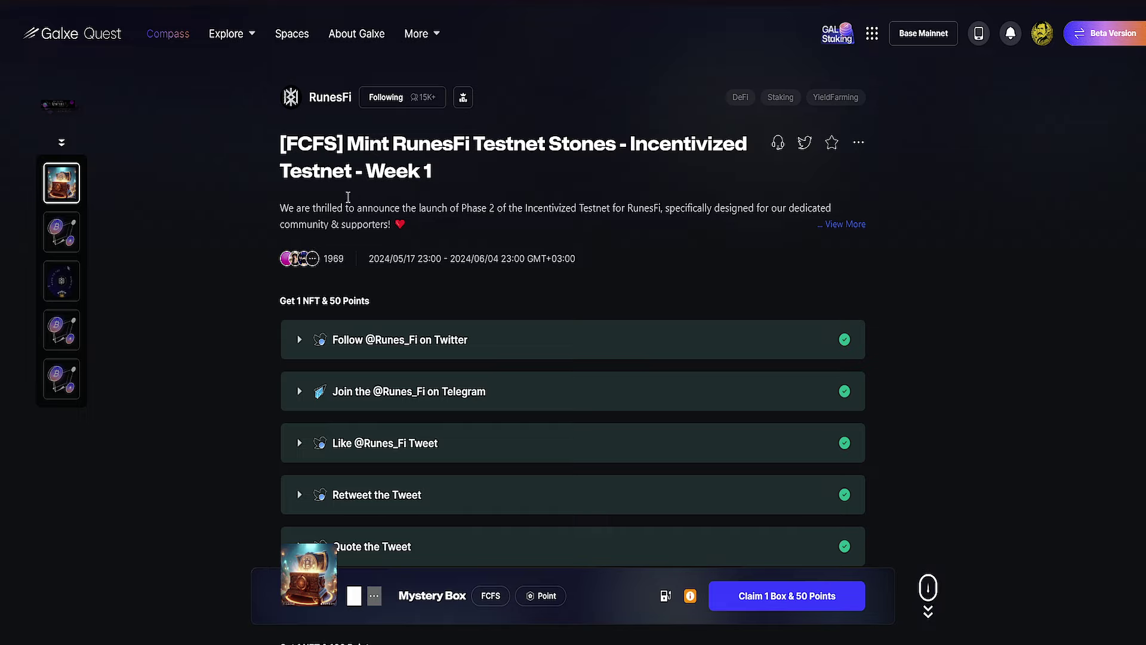
pyautogui.moveTo(275, 149); pyautogui.dragTo(343, 147)
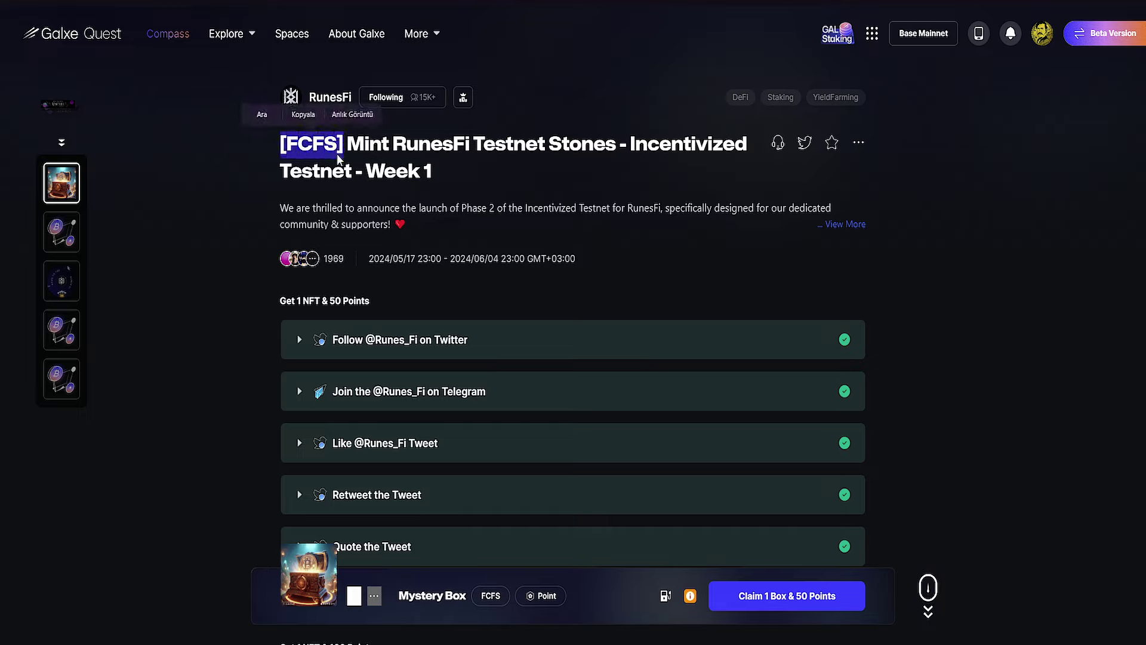
pyautogui.click(366, 167)
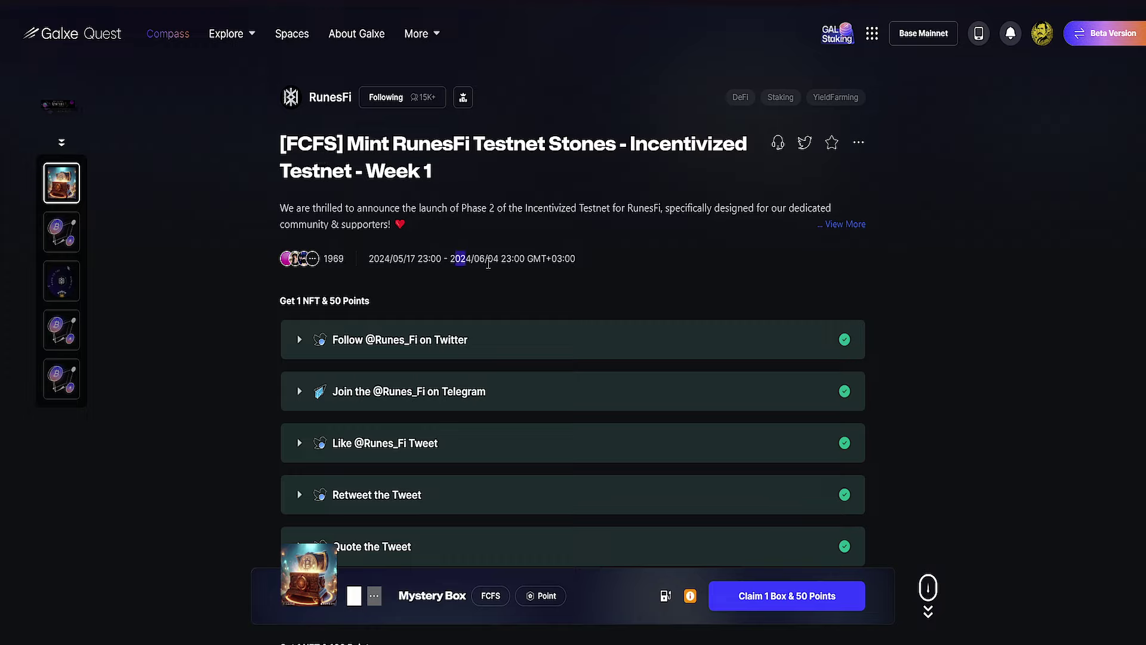
pyautogui.moveTo(455, 261); pyautogui.dragTo(503, 271)
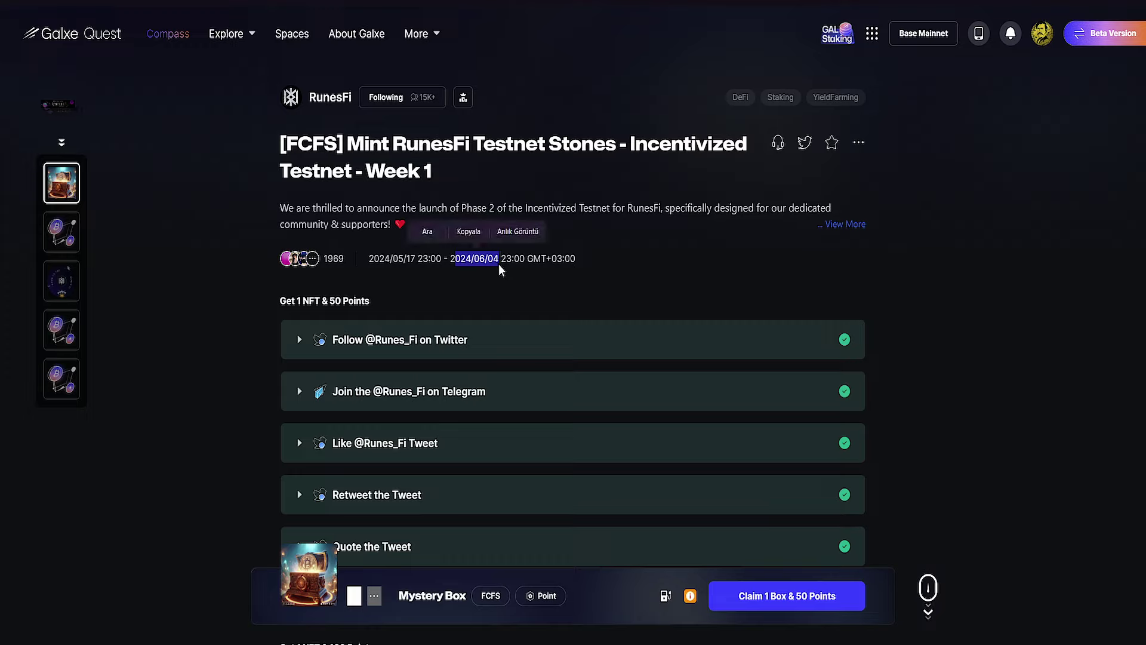
pyautogui.click(500, 270)
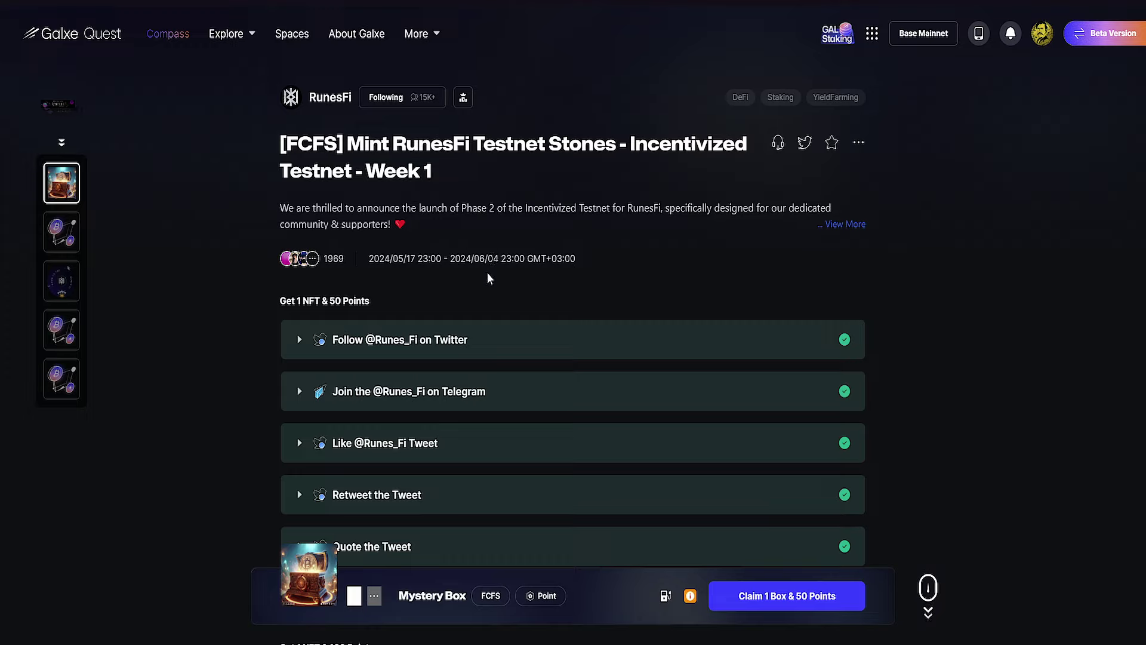
pyautogui.moveTo(495, 262); pyautogui.dragTo(463, 258)
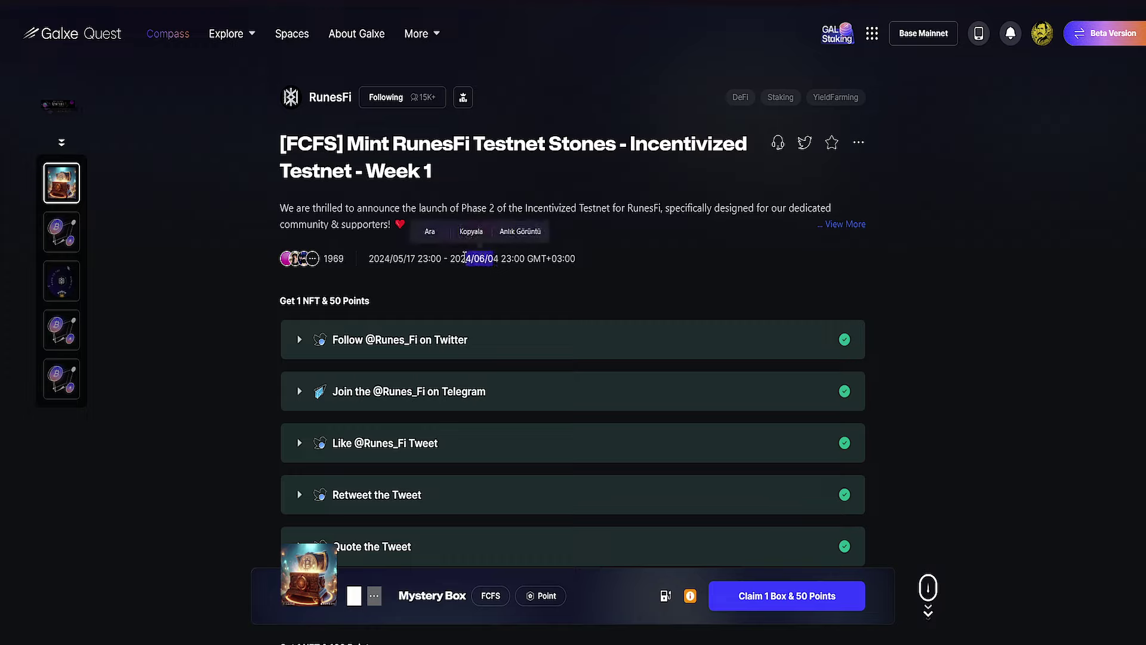
pyautogui.click(464, 258)
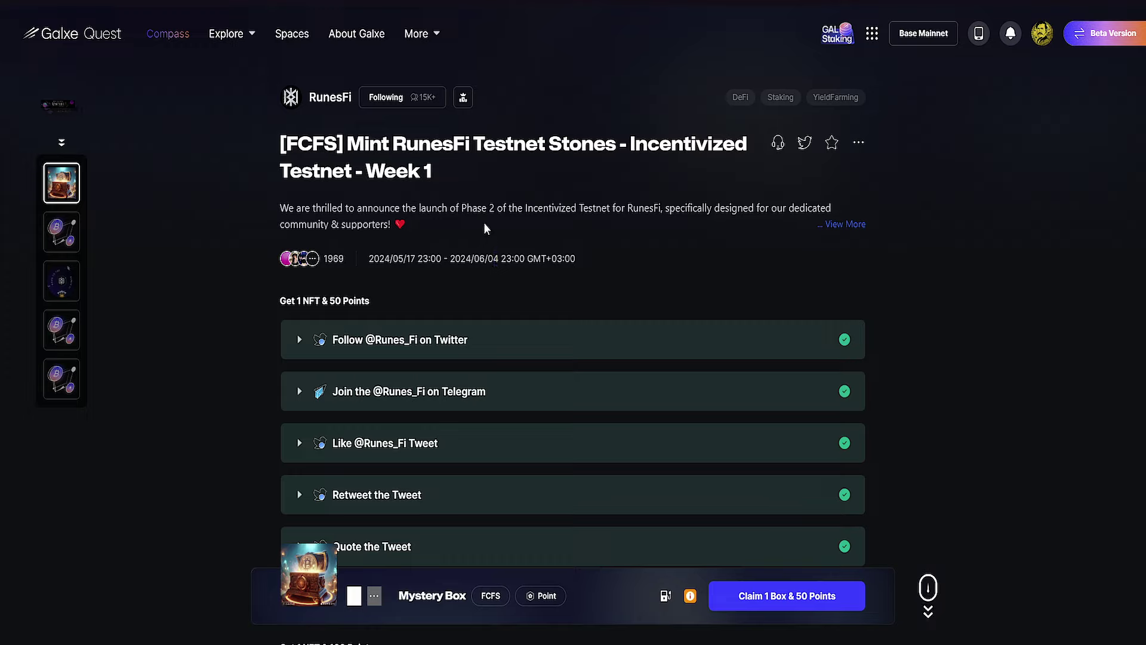
# - Expand the full quest description and read the passages on the Phase 2 testnet and the BitStones NFT
pyautogui.click(837, 225)
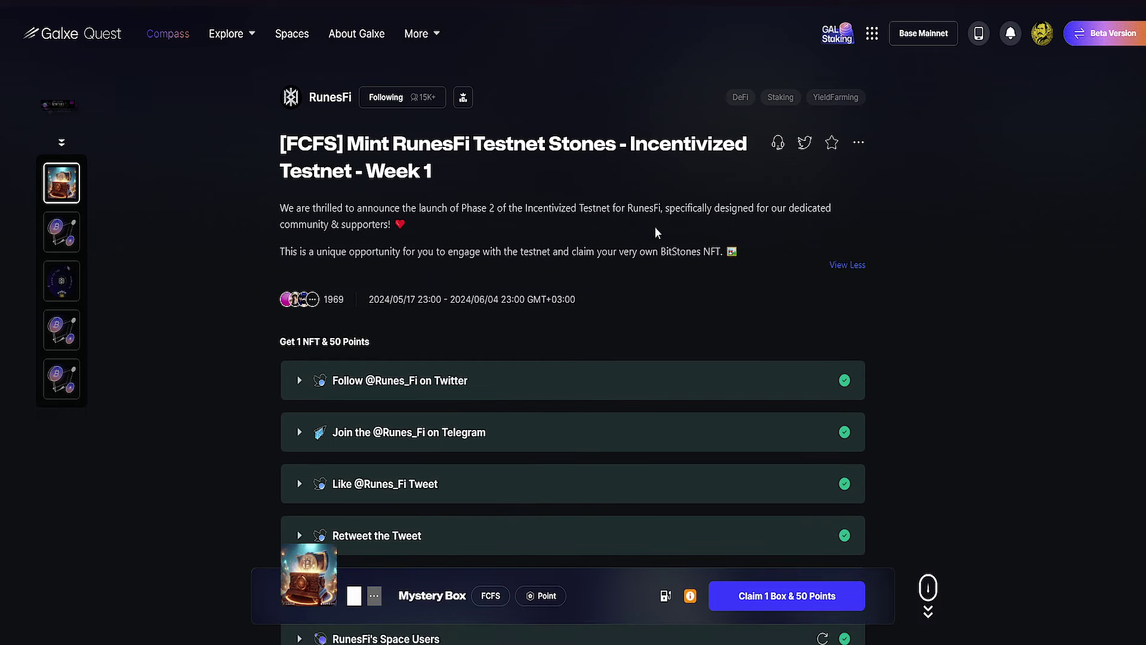
pyautogui.moveTo(281, 208); pyautogui.dragTo(668, 209)
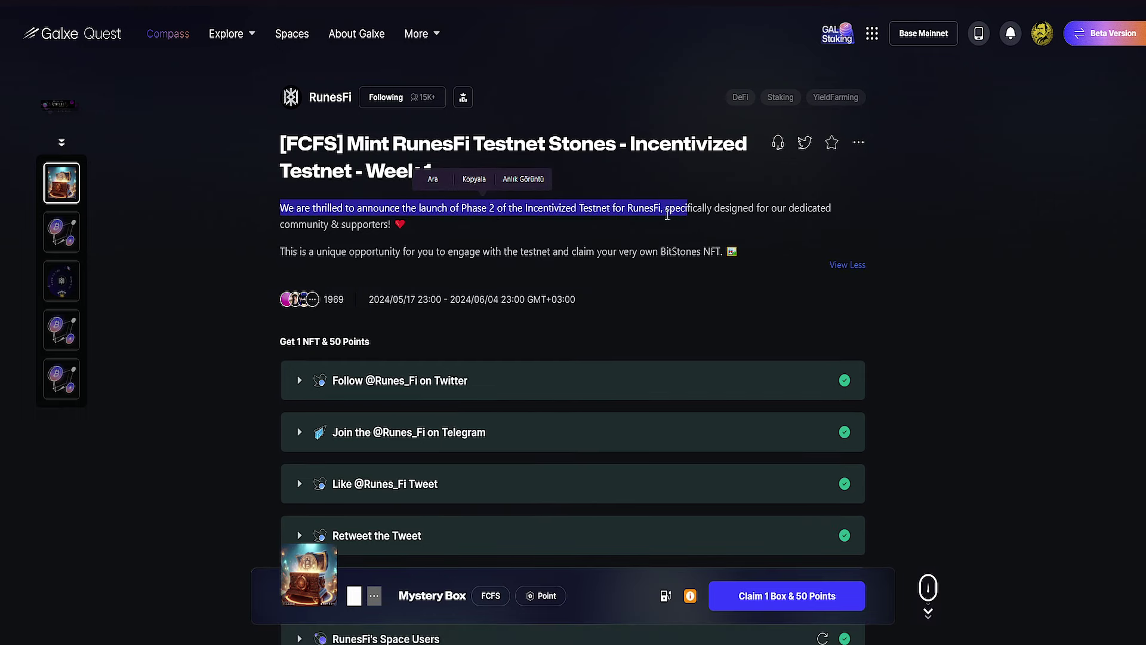
pyautogui.click(516, 223)
pyautogui.moveTo(494, 208); pyautogui.dragTo(817, 225)
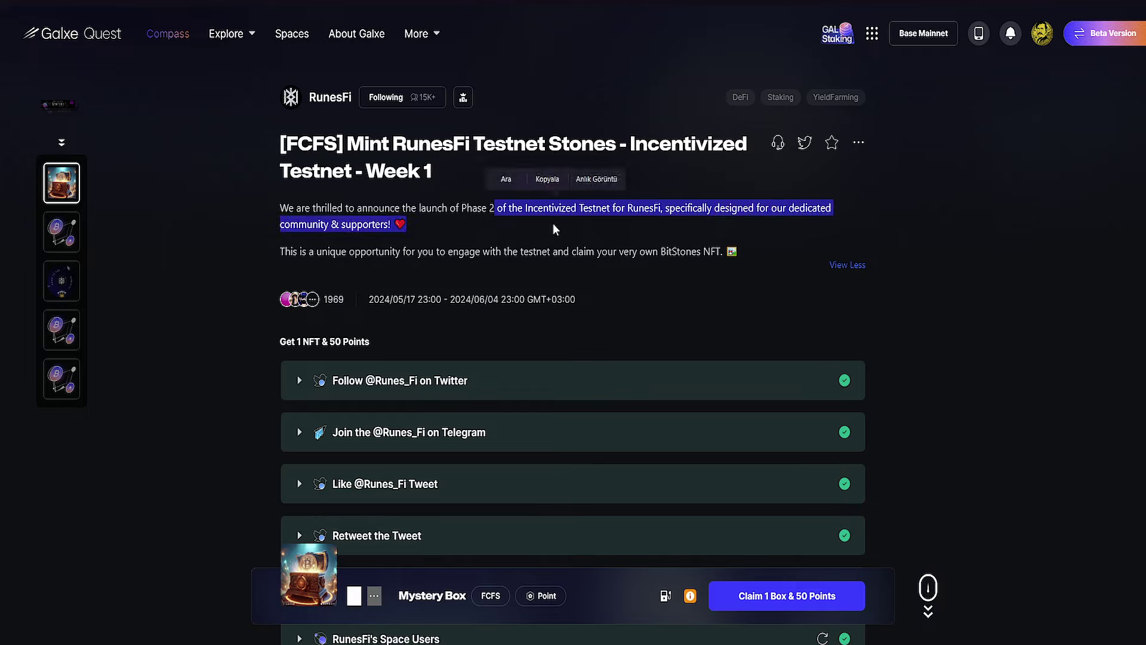
pyautogui.click(635, 238)
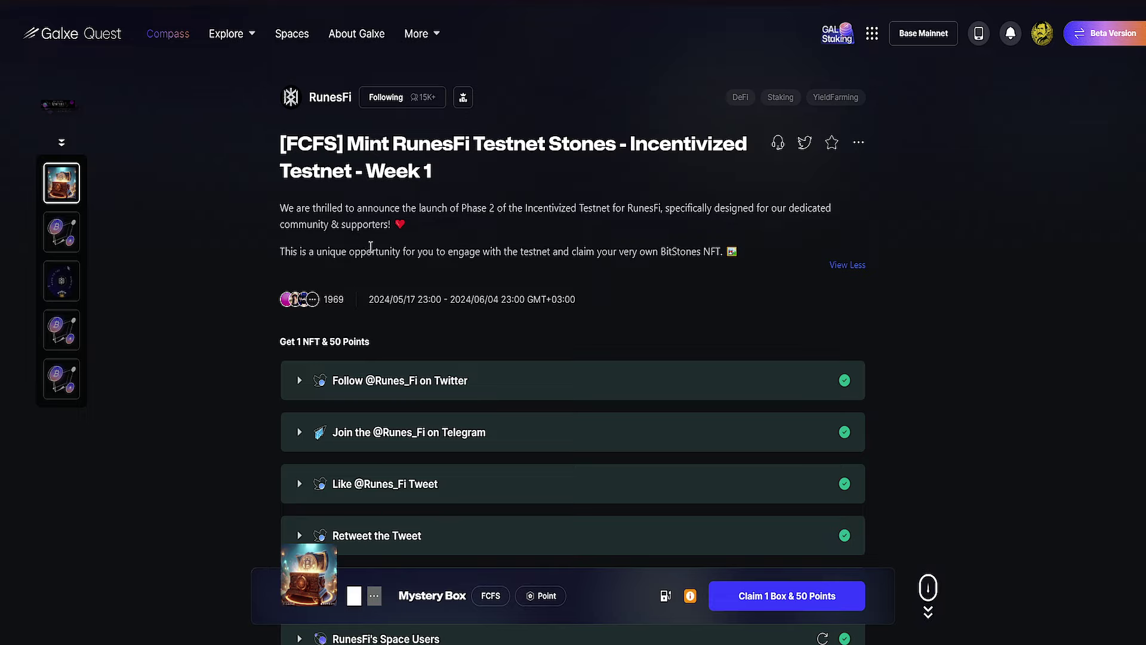
pyautogui.moveTo(283, 253); pyautogui.dragTo(740, 253)
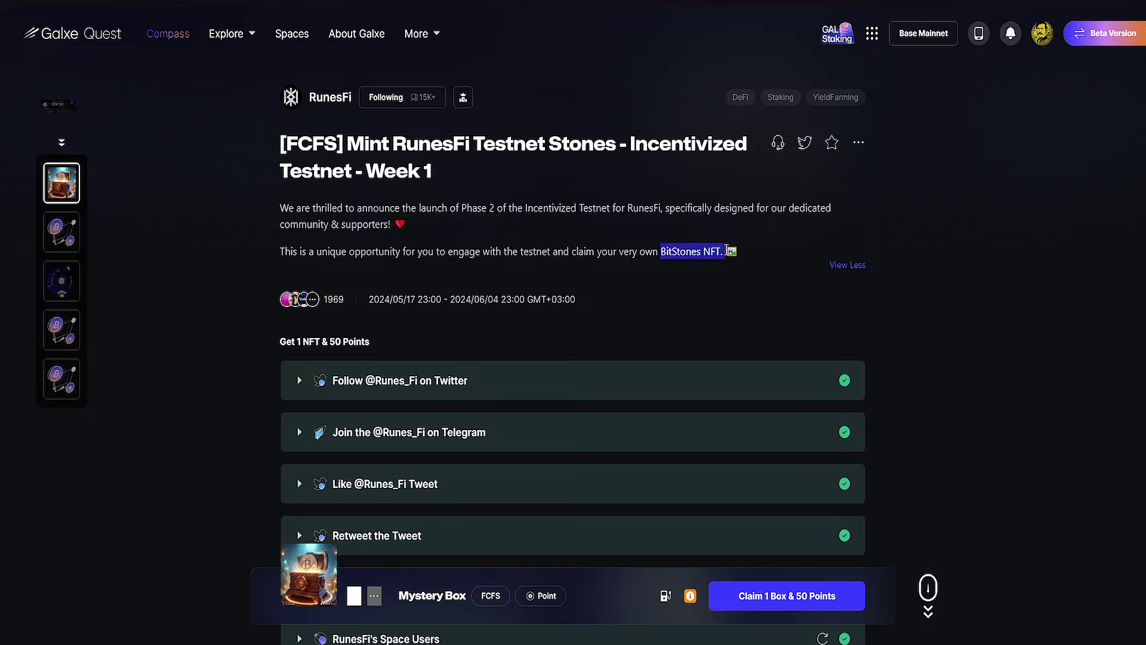
pyautogui.click(692, 270)
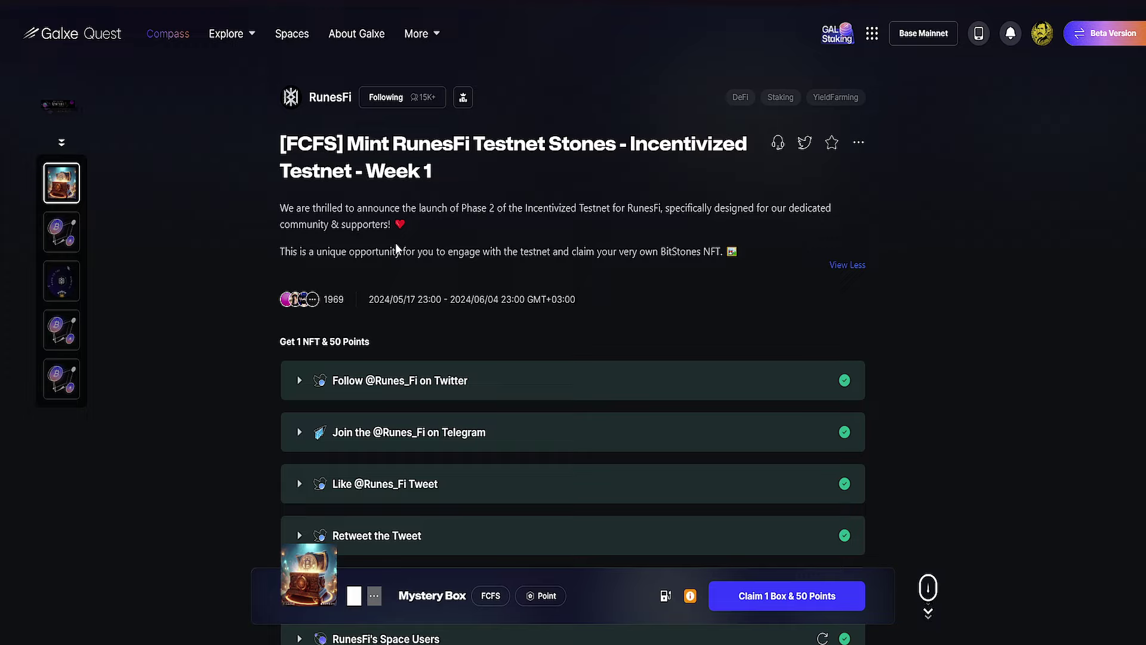
# - Review the quest's social tasks, the BitStones NFT reward and the RunesFi Incentivised Testnet instructions
pyautogui.scroll(-2, 397, 248)
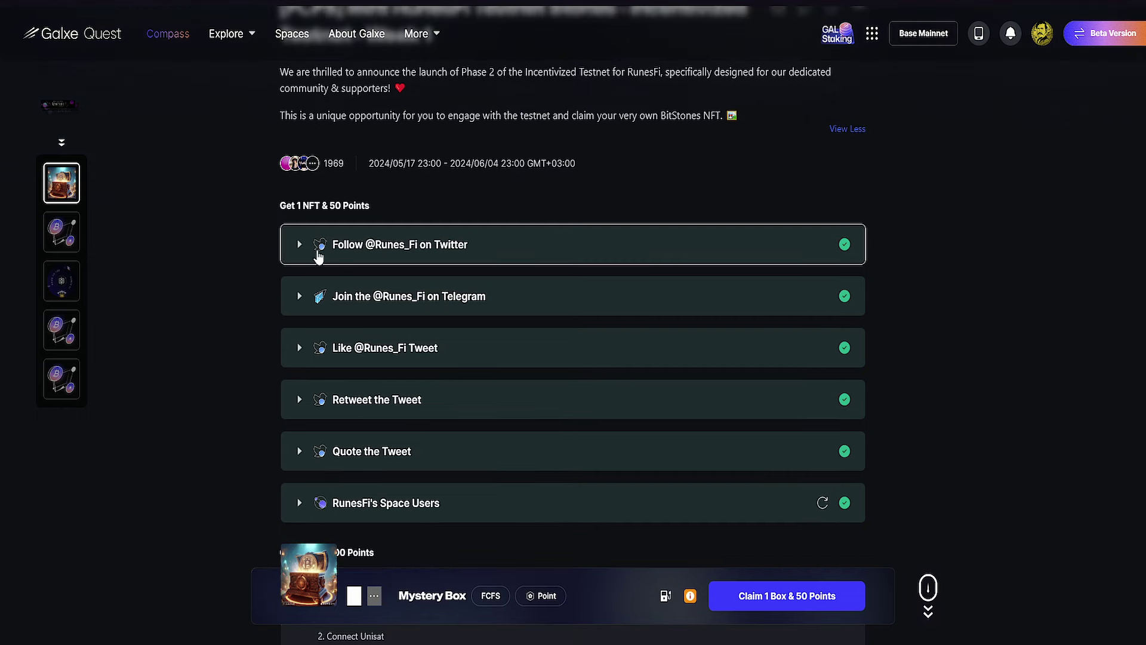
pyautogui.scroll(2, 285, 340)
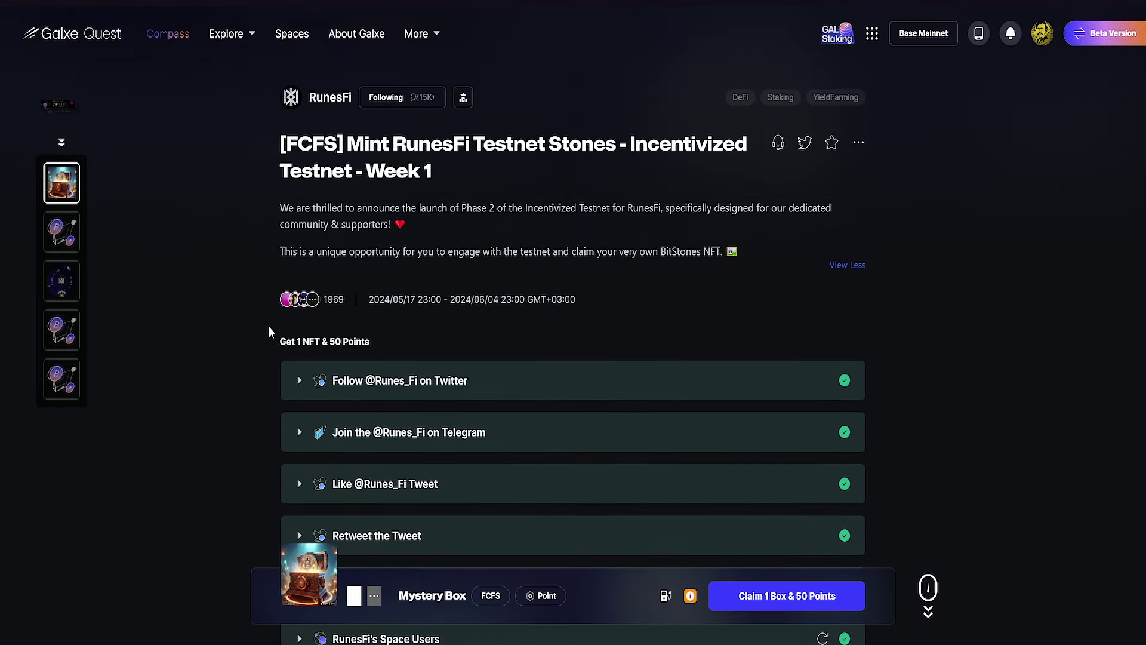
pyautogui.moveTo(661, 251); pyautogui.dragTo(720, 251)
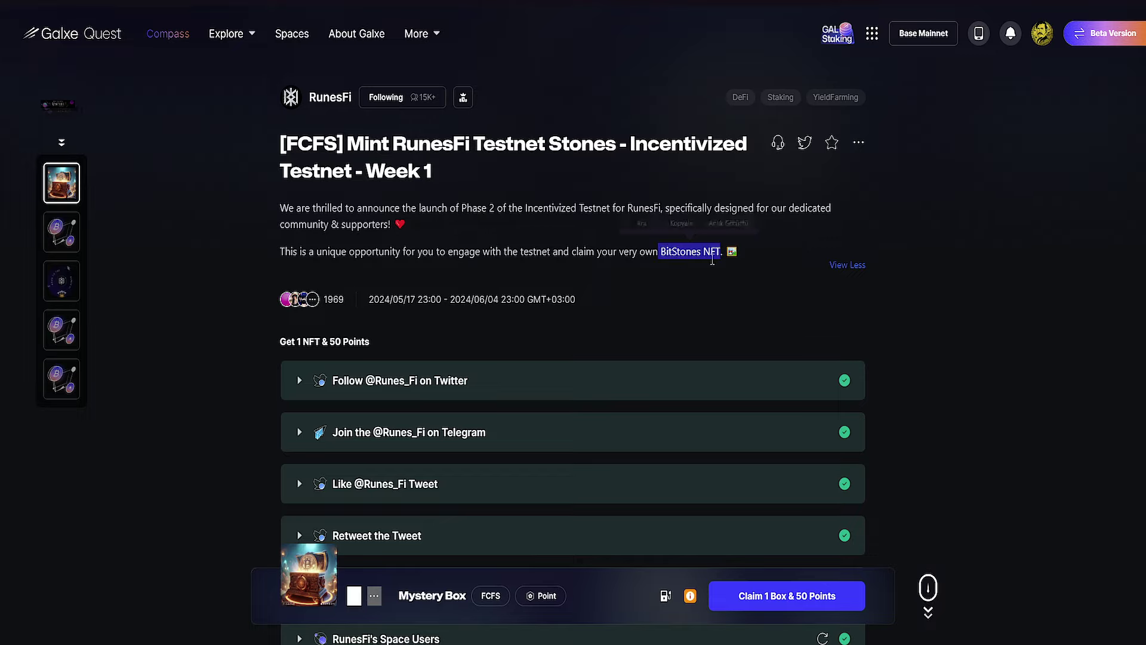
pyautogui.click(673, 301)
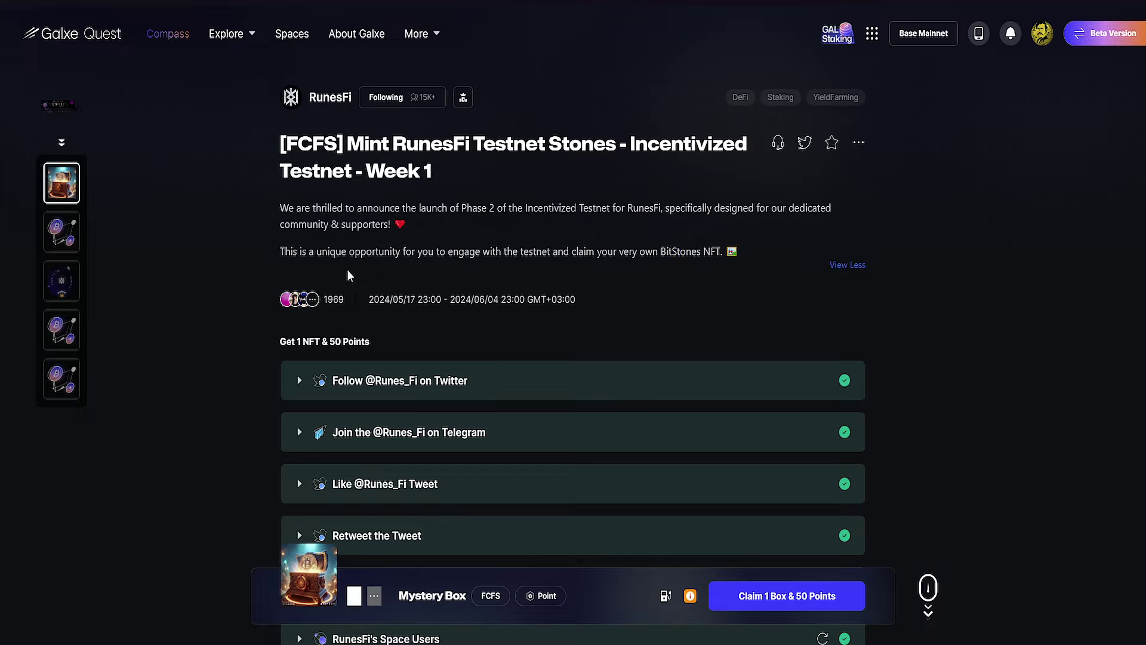
pyautogui.scroll(-4, 534, 238)
pyautogui.scroll(2, 496, 337)
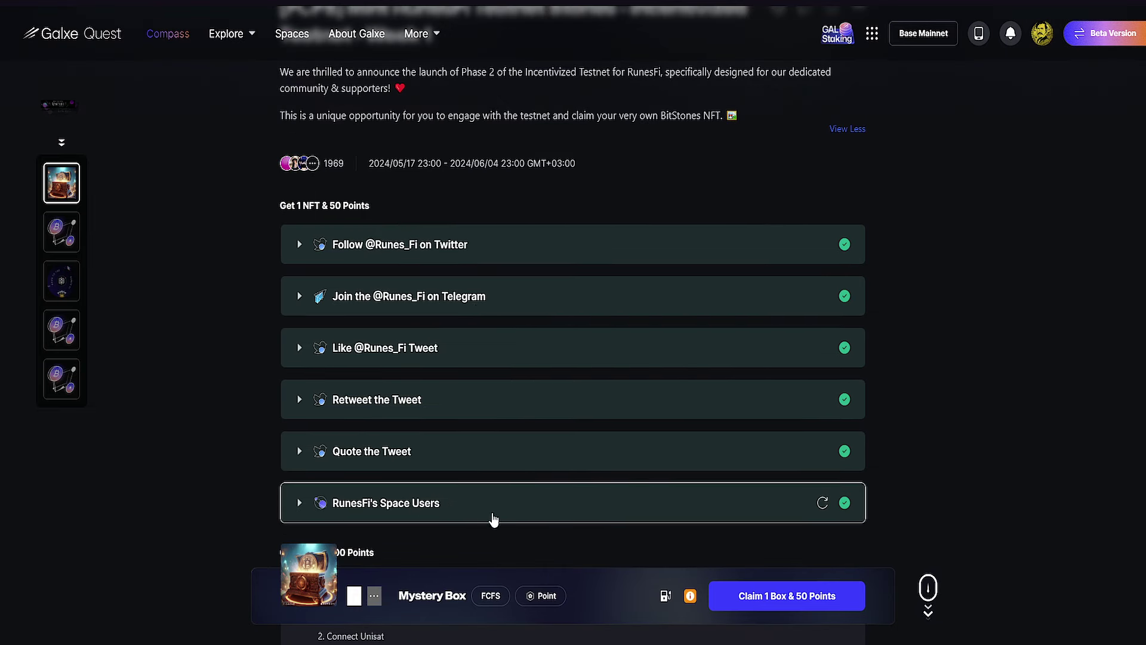
pyautogui.scroll(2, 237, 400)
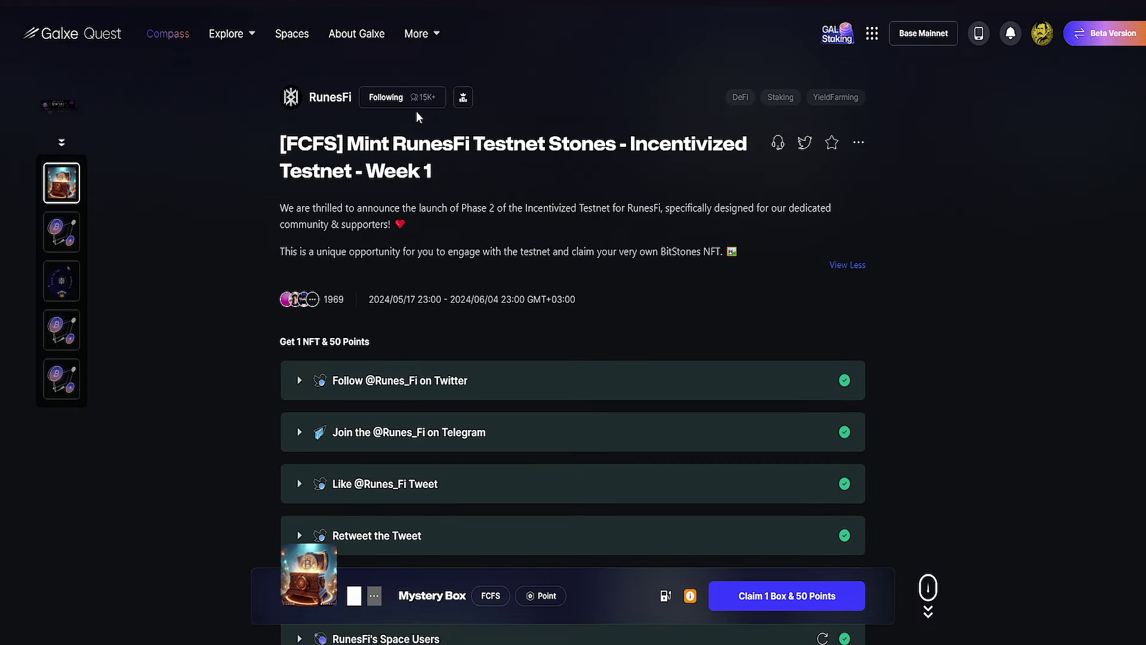
pyautogui.scroll(-3, 429, 442)
pyautogui.scroll(-2, 409, 449)
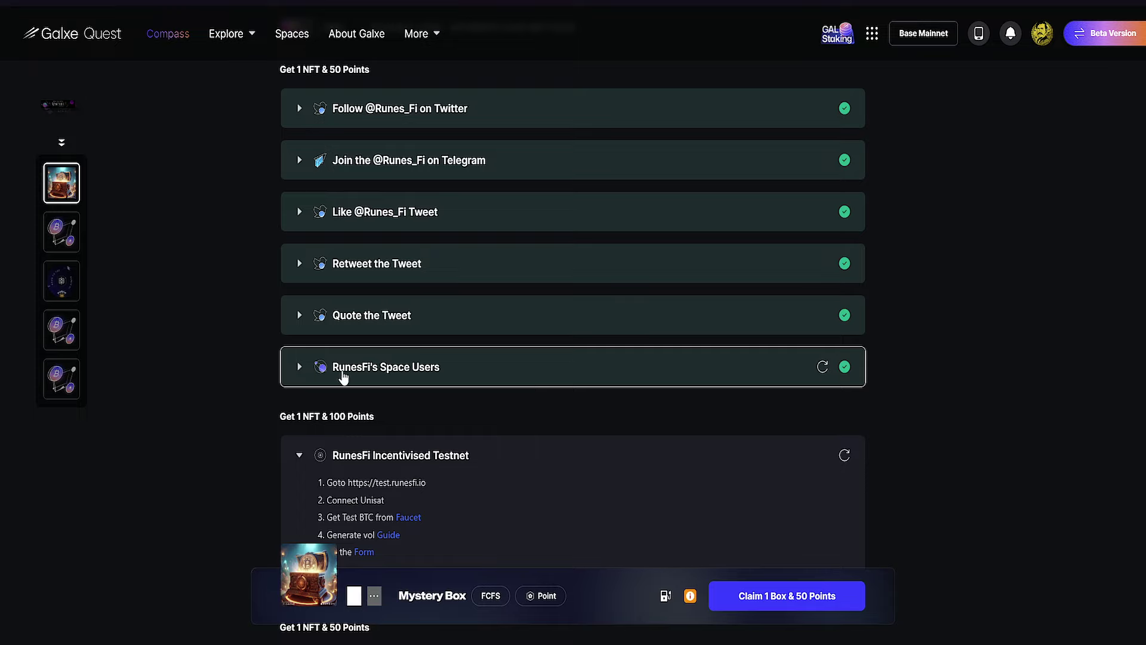
pyautogui.scroll(-2, 239, 334)
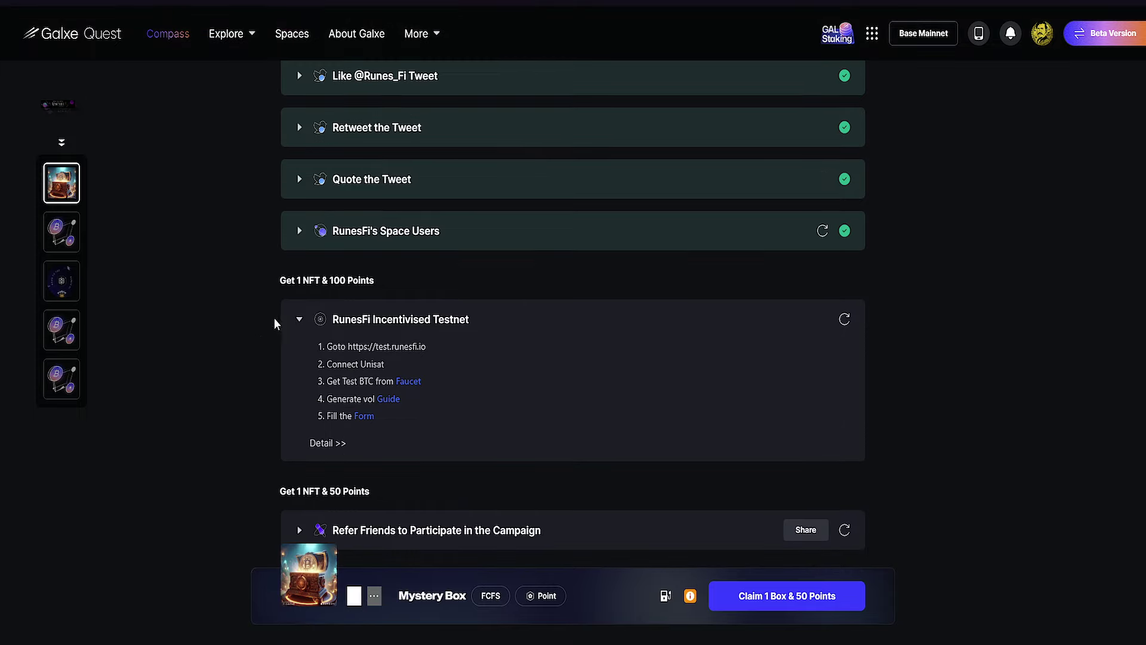
pyautogui.scroll(4, 335, 334)
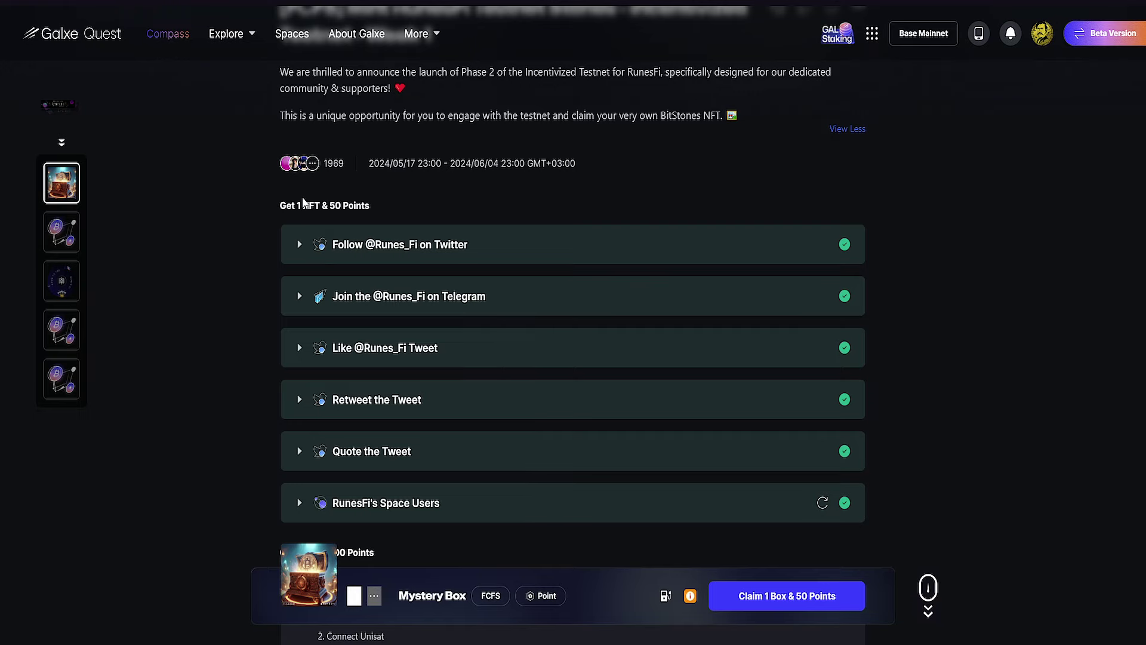
pyautogui.scroll(-4, 243, 276)
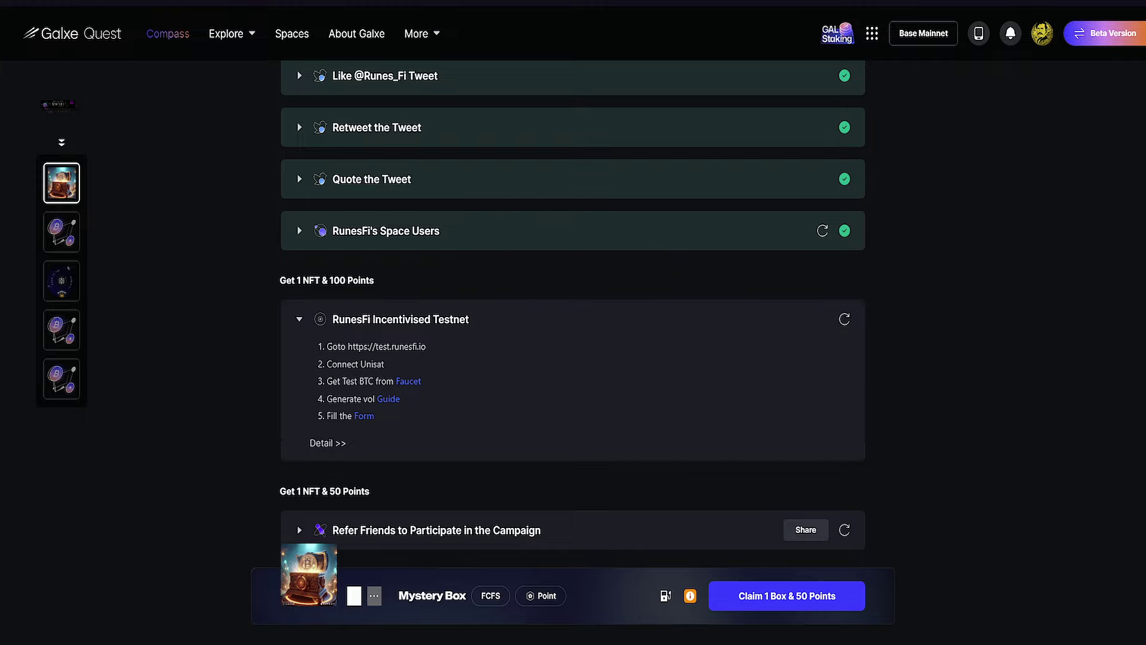
# - Open the UniSat wallet and check its network and address type settings
pyautogui.click(1063, 2)
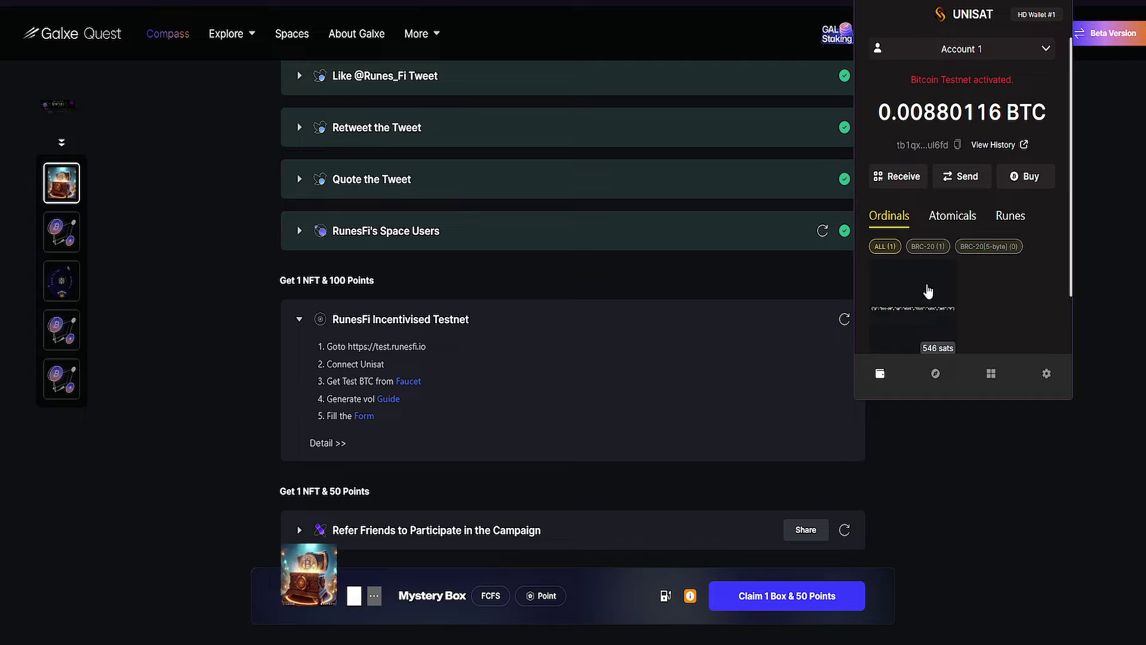
pyautogui.click(1047, 373)
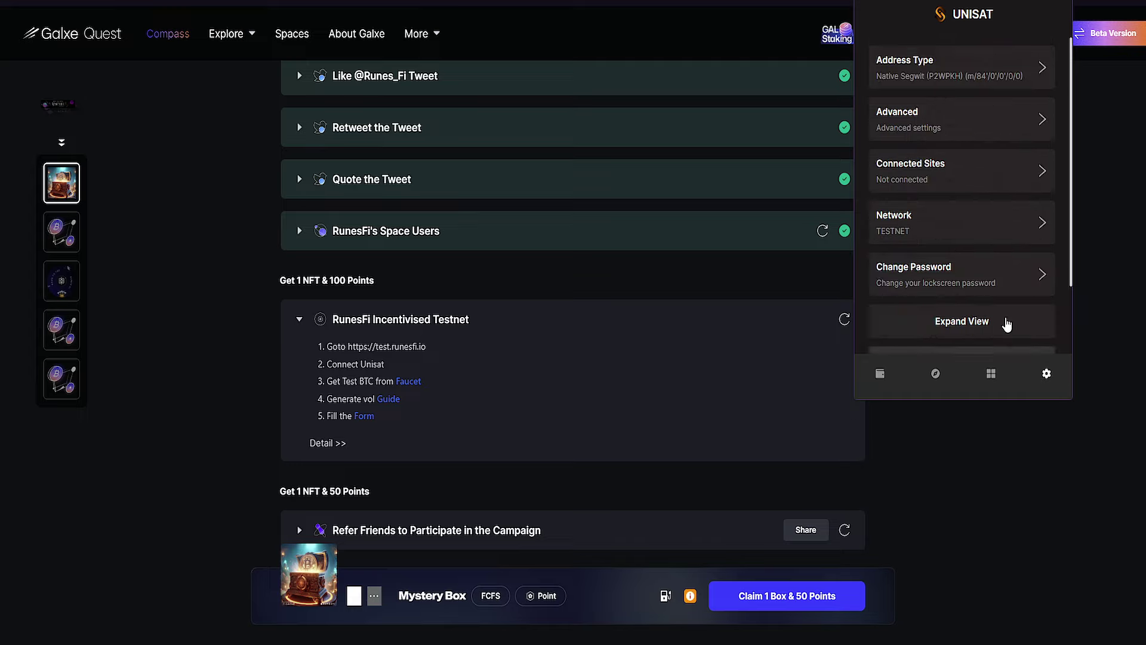
pyautogui.click(959, 219)
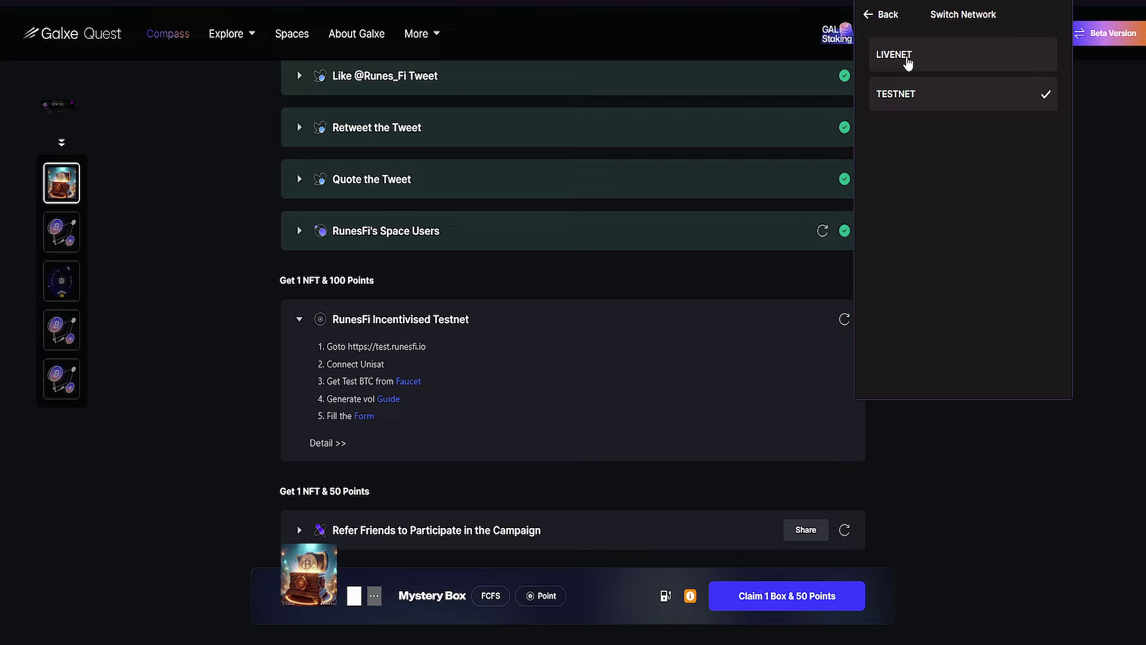
pyautogui.click(873, 15)
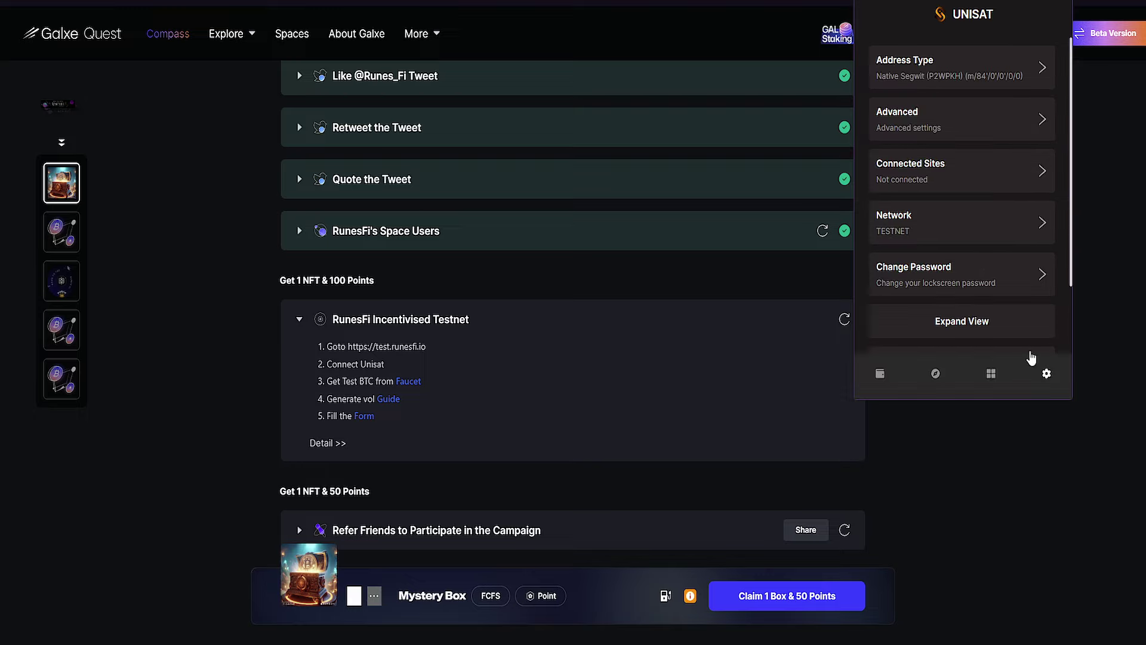
pyautogui.click(945, 82)
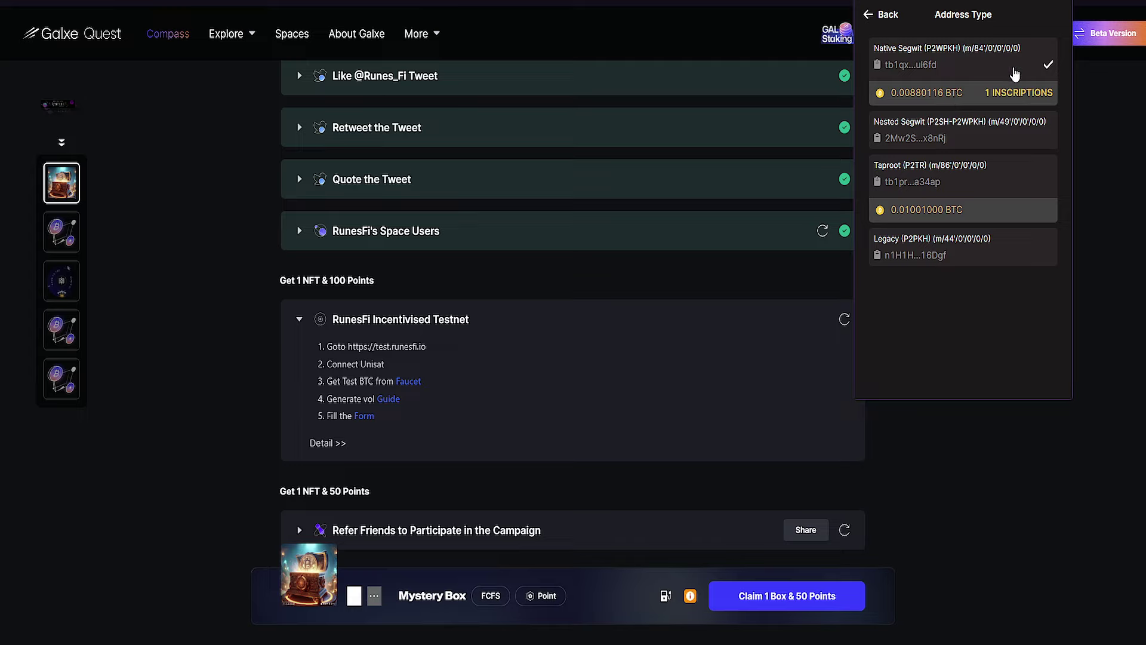
pyautogui.click(881, 15)
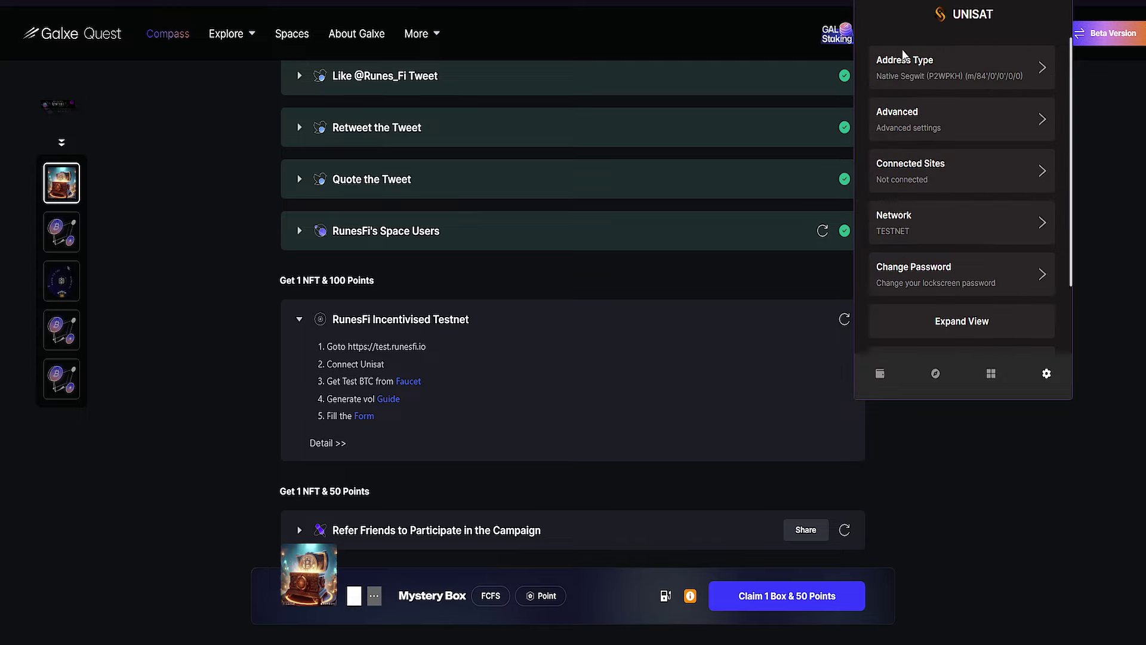
# - Copy the testnet wallet address of Account 1 from the UniSat wallet and close the wallet
pyautogui.click(880, 373)
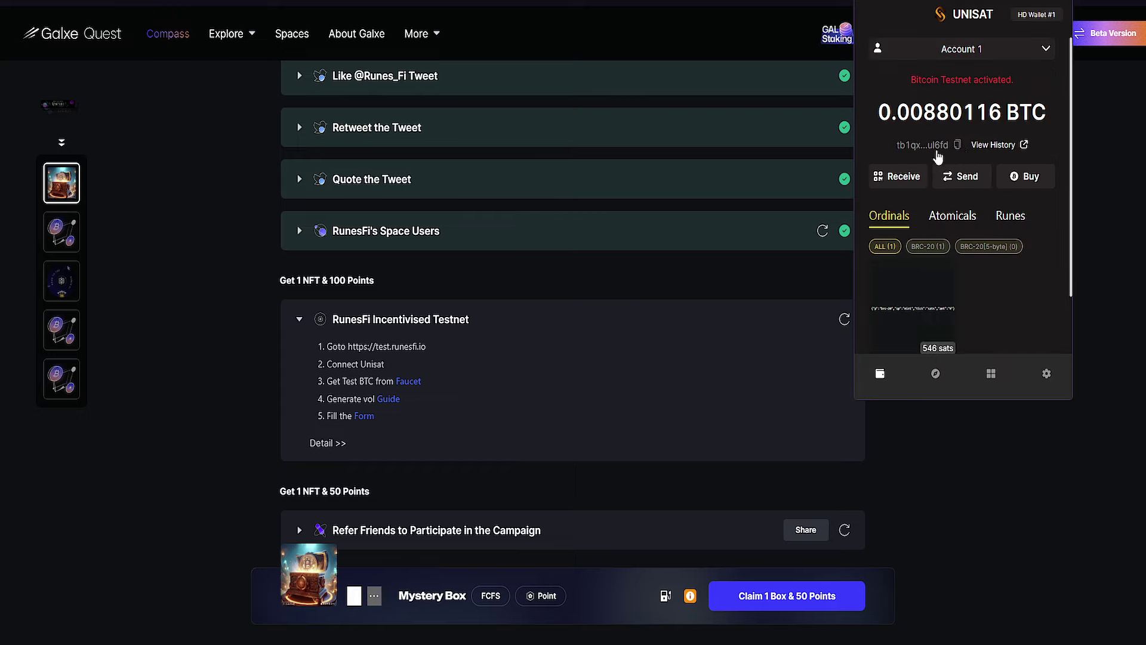
pyautogui.click(1045, 375)
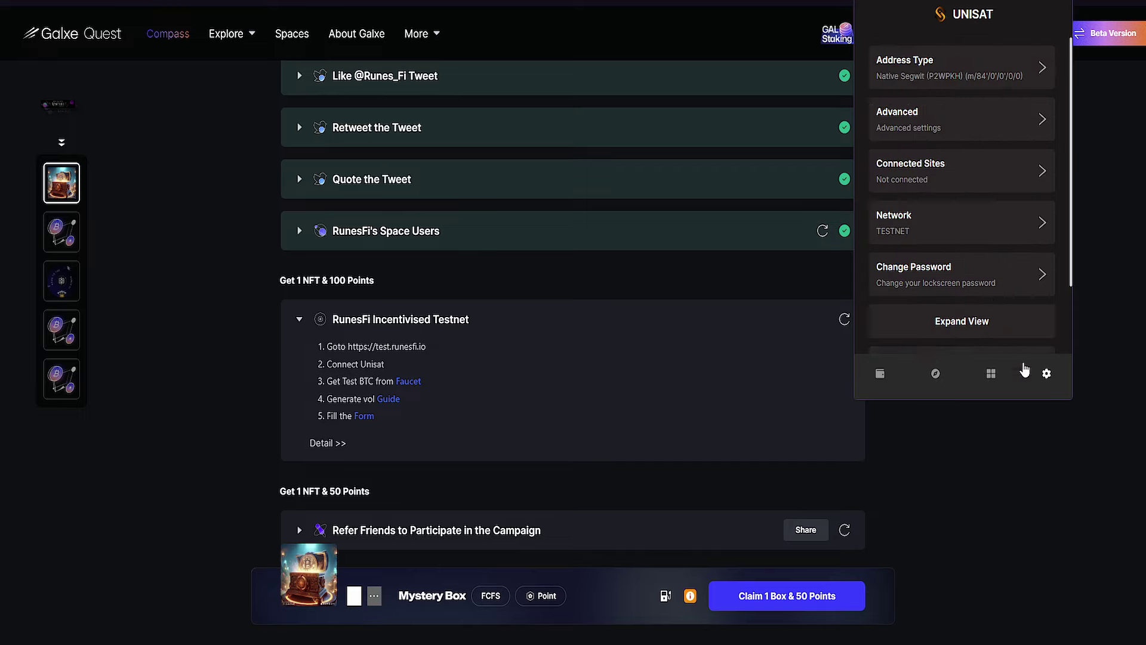
pyautogui.click(880, 374)
pyautogui.click(957, 147)
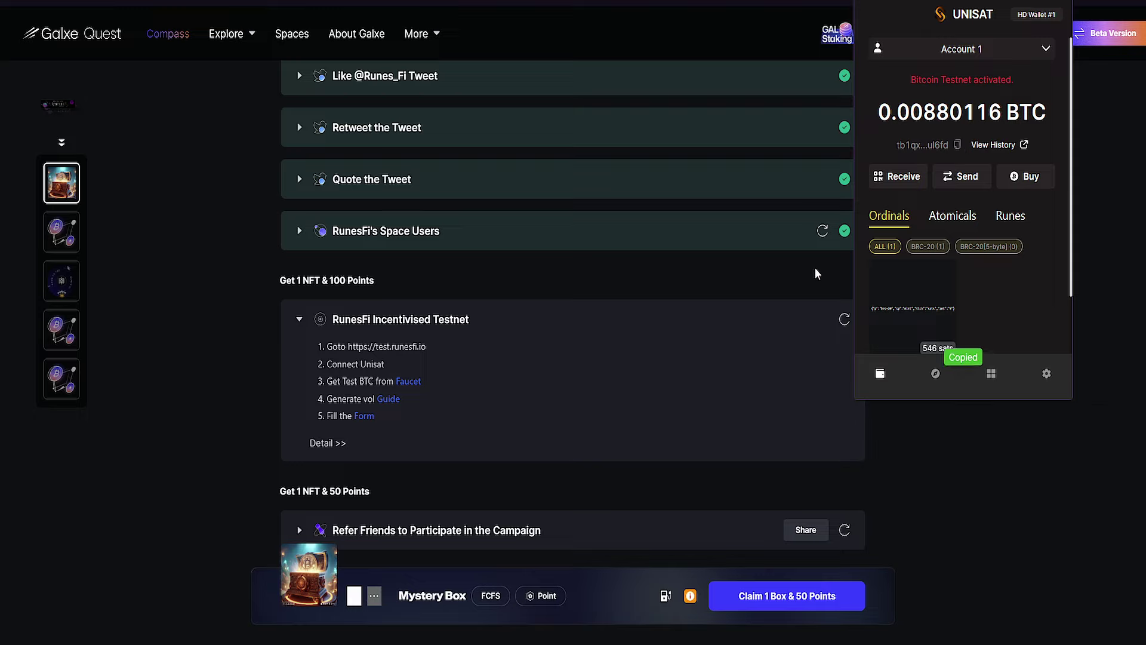
pyautogui.click(260, 345)
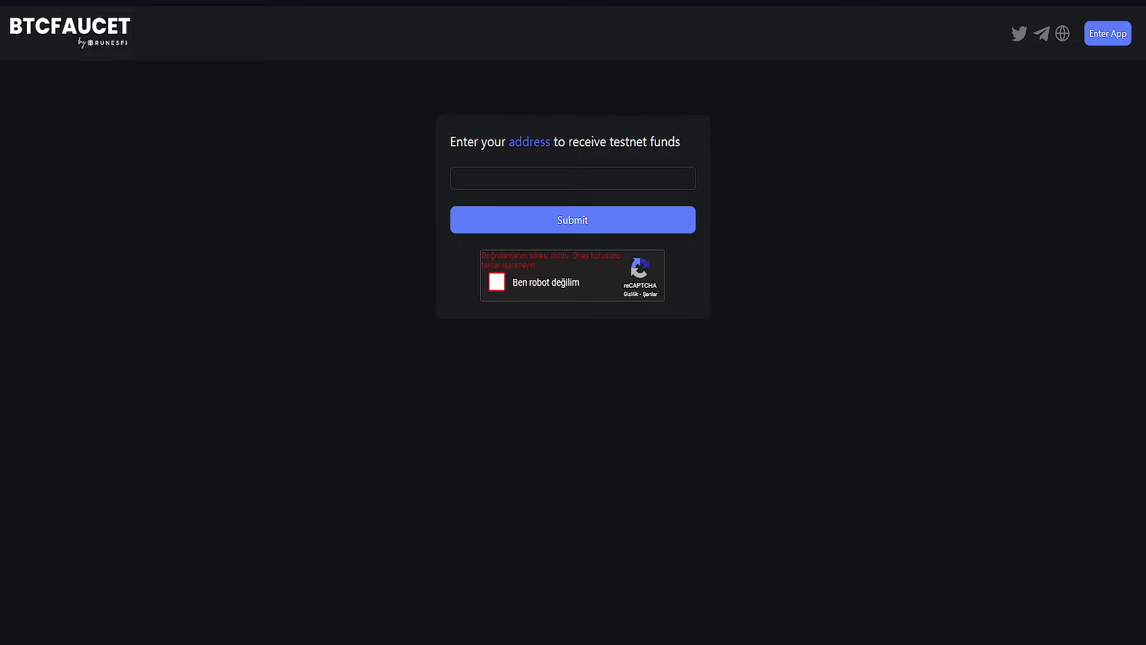
# - Request testnet funds from the faucet with the copied wallet address, passing the reCAPTCHA check
pyautogui.click(532, 170)
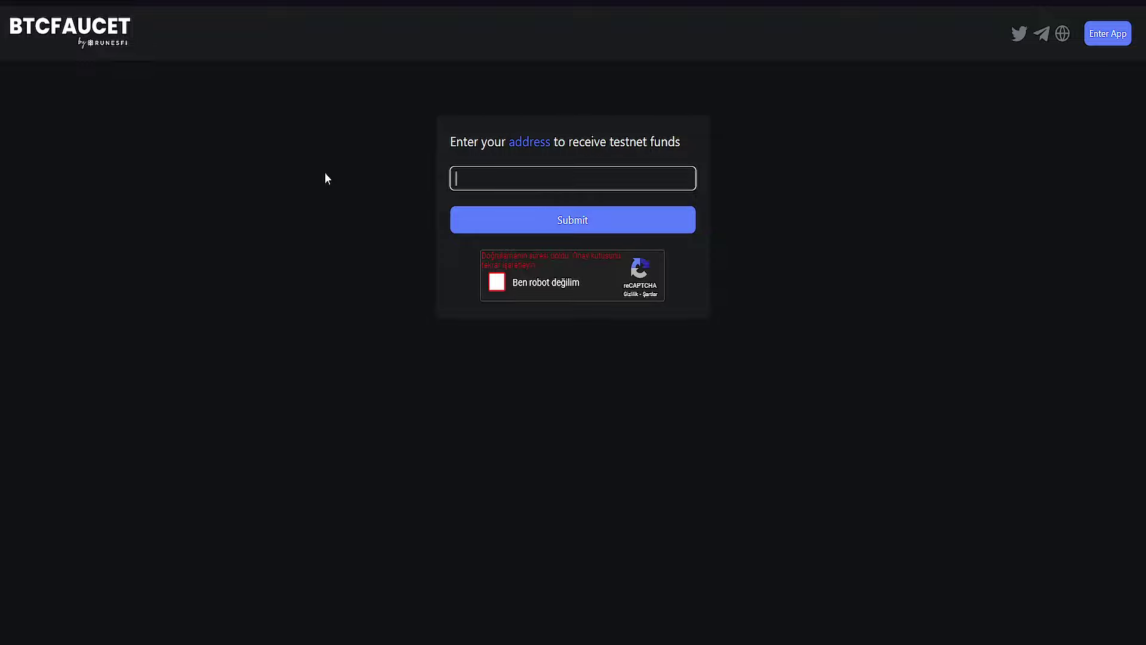
pyautogui.hotkey('ctrl', 'v')
pyautogui.click(497, 282)
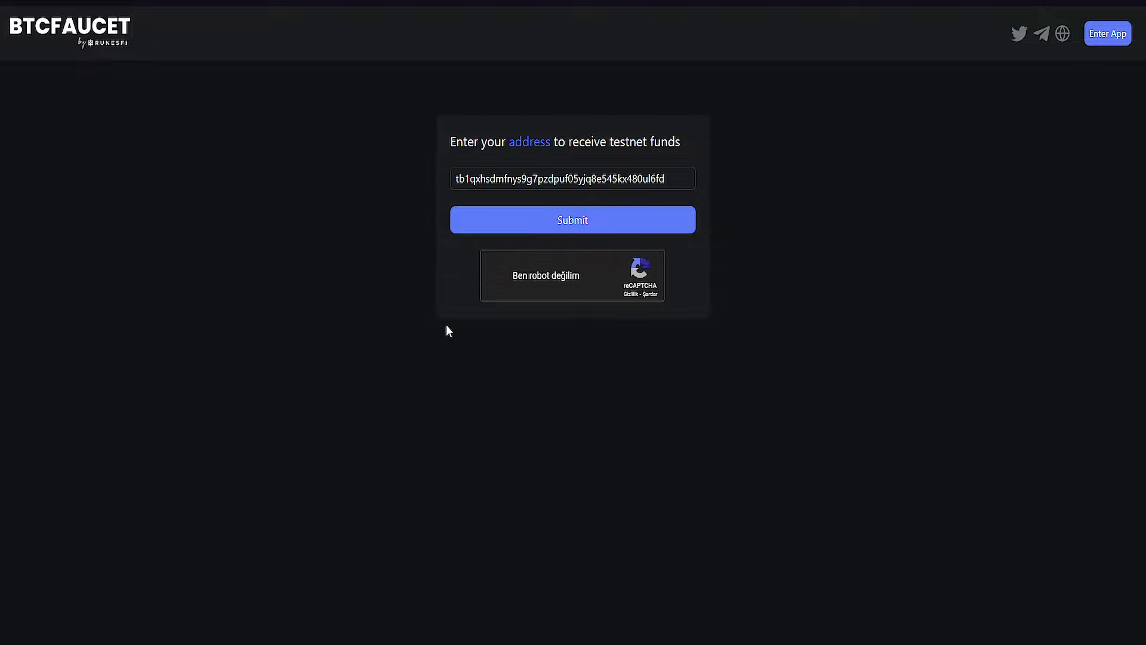
pyautogui.click(558, 225)
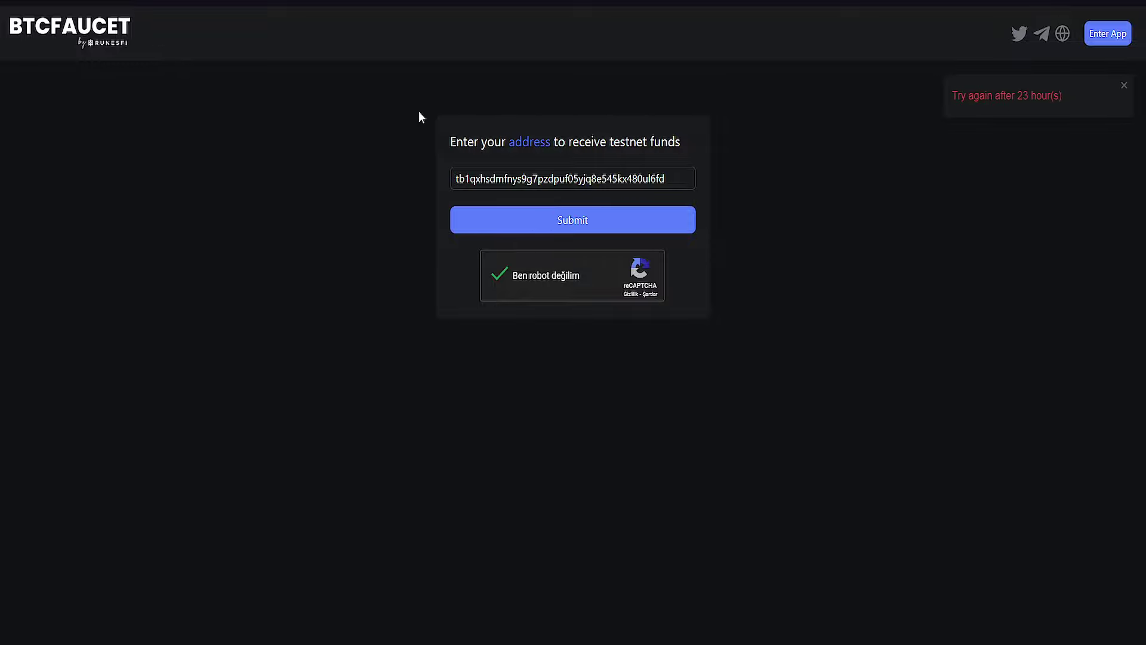
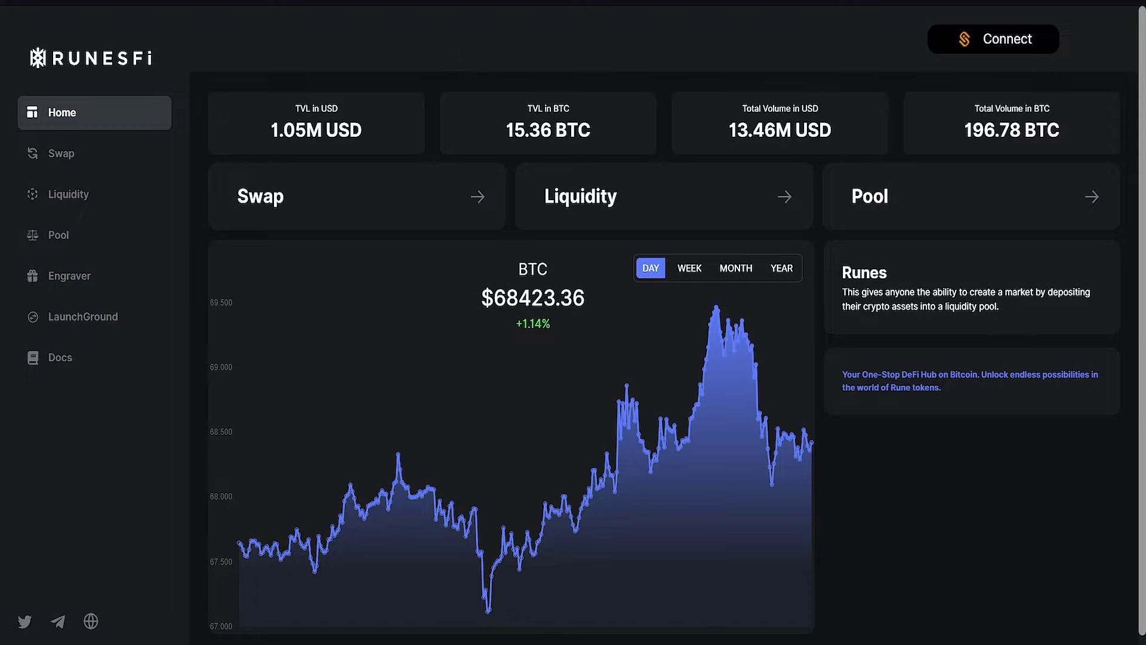
# - Look through the RunesFi landing page and return to the testnet app's home page
pyautogui.hotkey('ctrl', 'Tab')
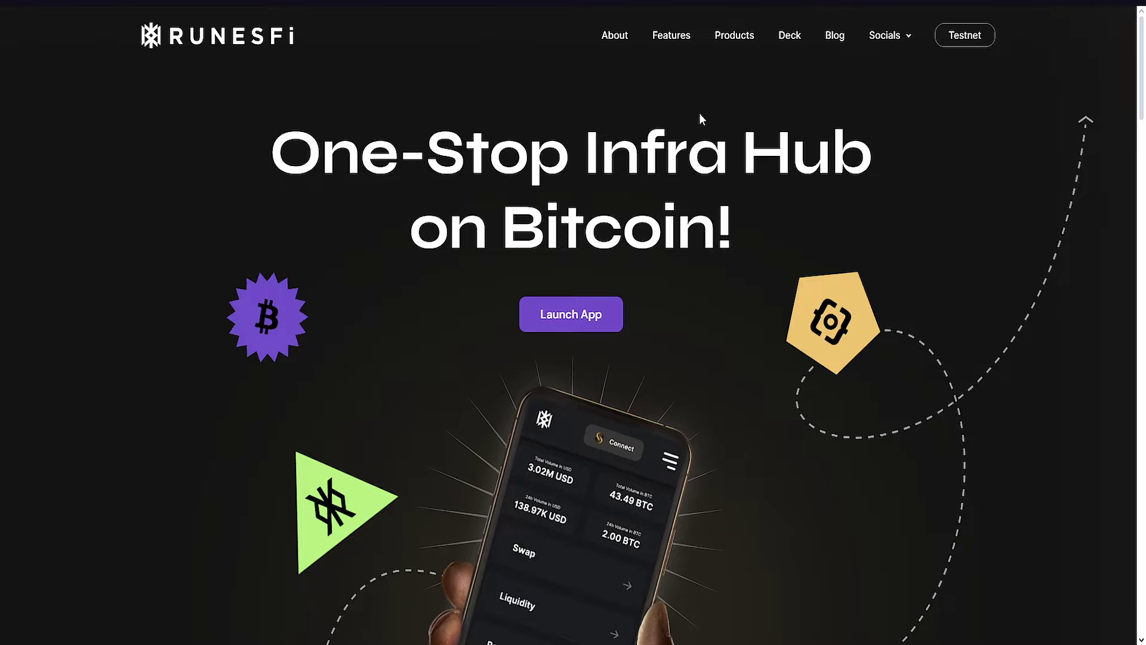
pyautogui.scroll(-9, 388, 239)
pyautogui.scroll(-7, 398, 258)
pyautogui.scroll(15, 392, 282)
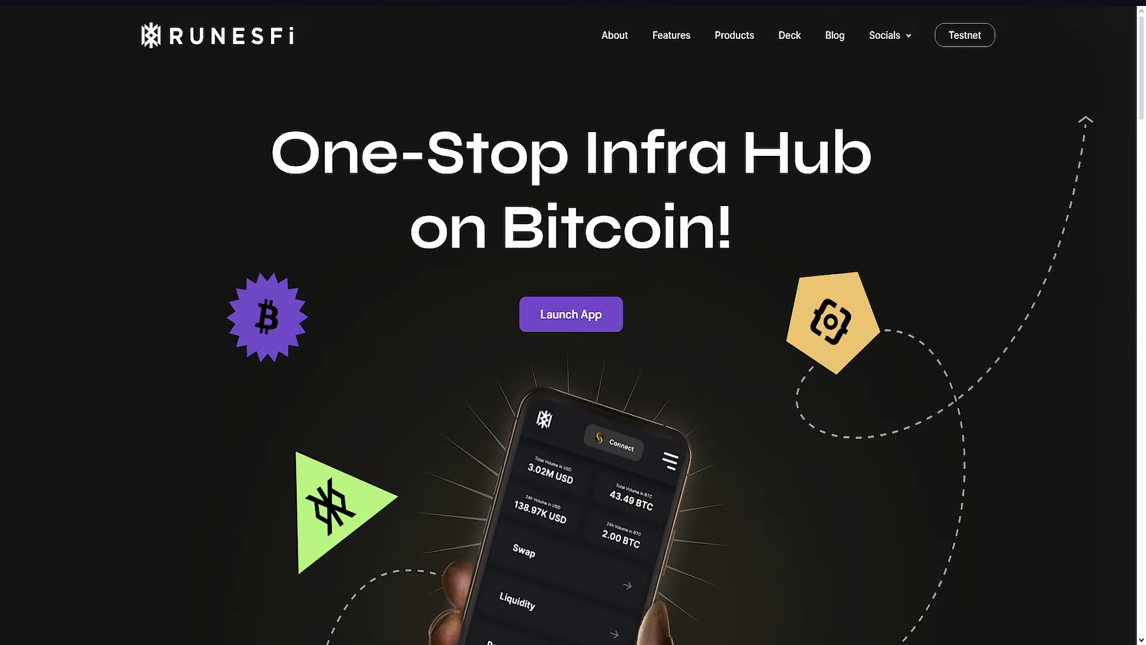
pyautogui.hotkey('ctrl', 'Tab')
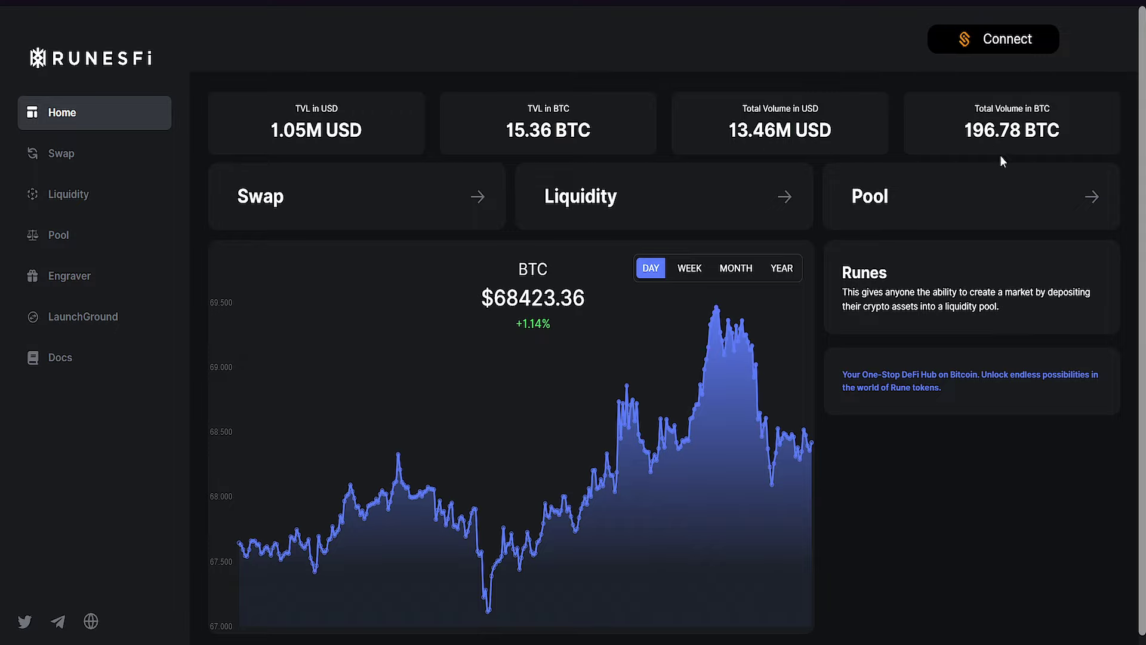
# - Open the wallet connection options and check the breakdown of Account 1's BTC balance in the UniSat wallet
pyautogui.click(962, 51)
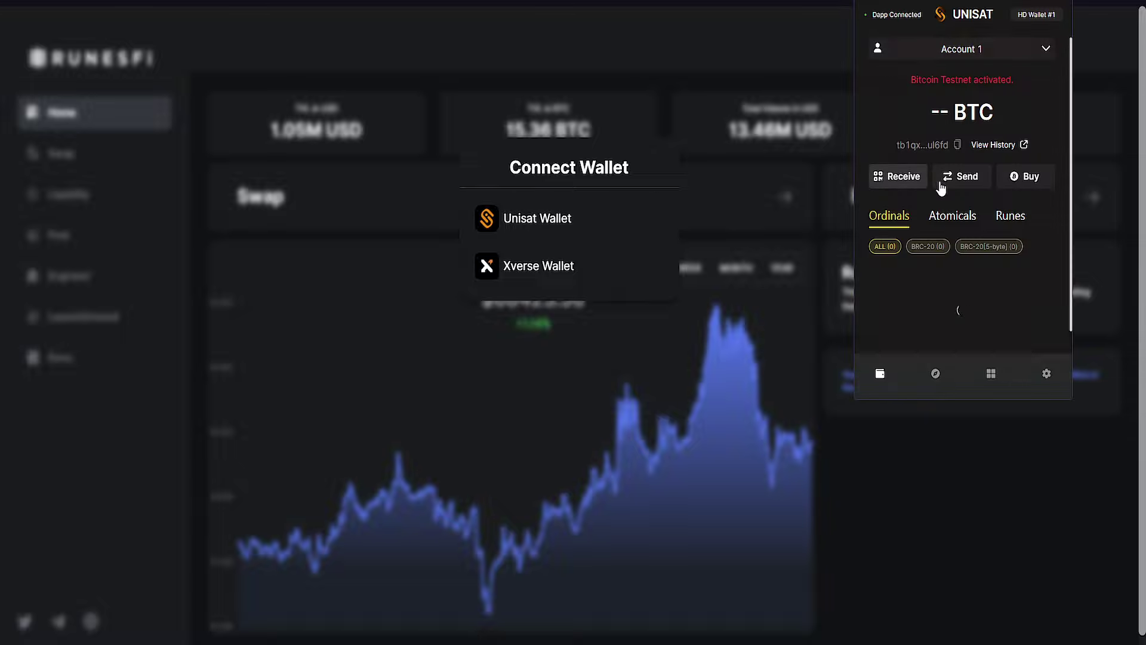
pyautogui.moveTo(907, 128)
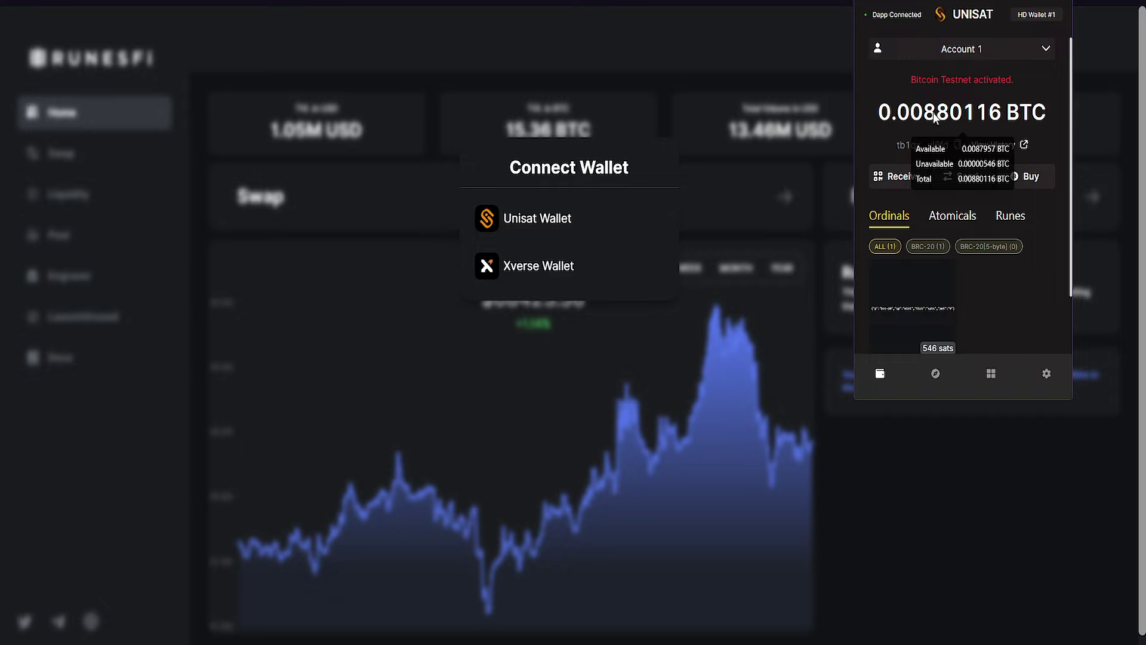
# - Switch the UniSat wallet's address type to Taproot (P2TR)
pyautogui.click(1046, 373)
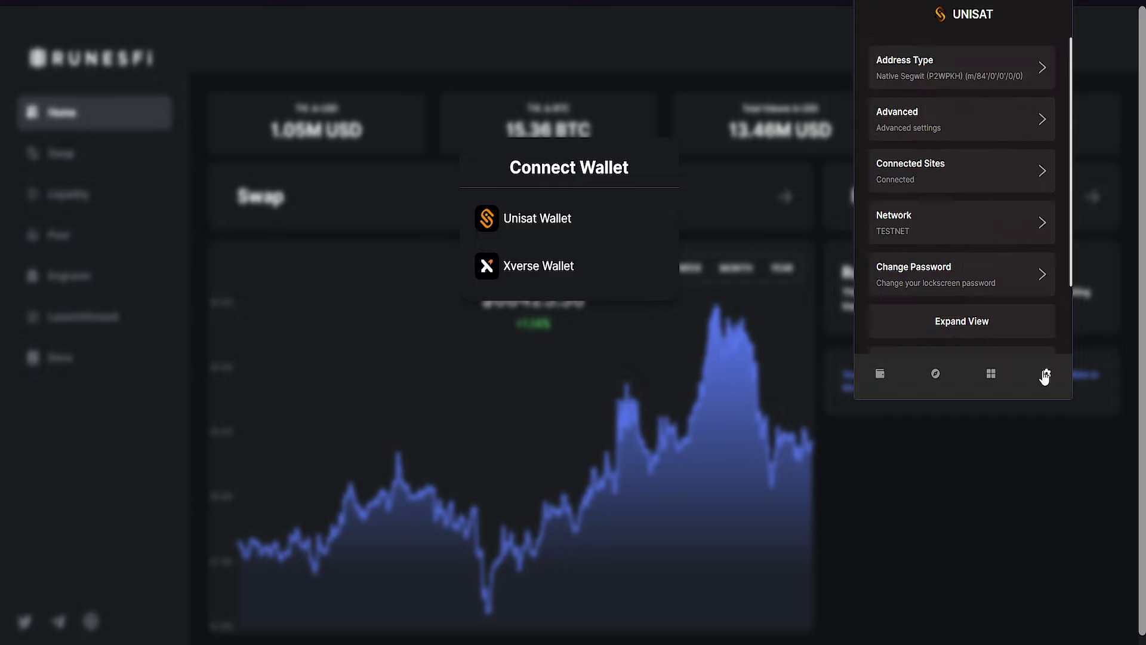
pyautogui.click(972, 79)
pyautogui.click(967, 196)
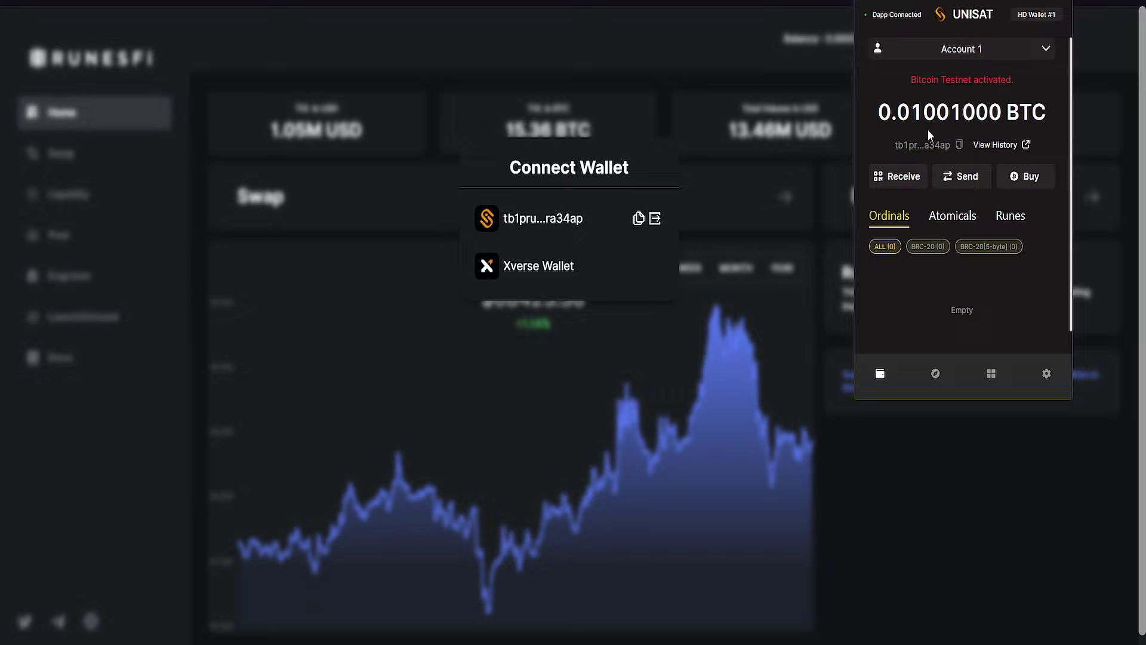
# - Set the UniSat wallet's address type to Native Segwit (P2WPKH) and connect the wallet to RunesFi
pyautogui.click(1048, 372)
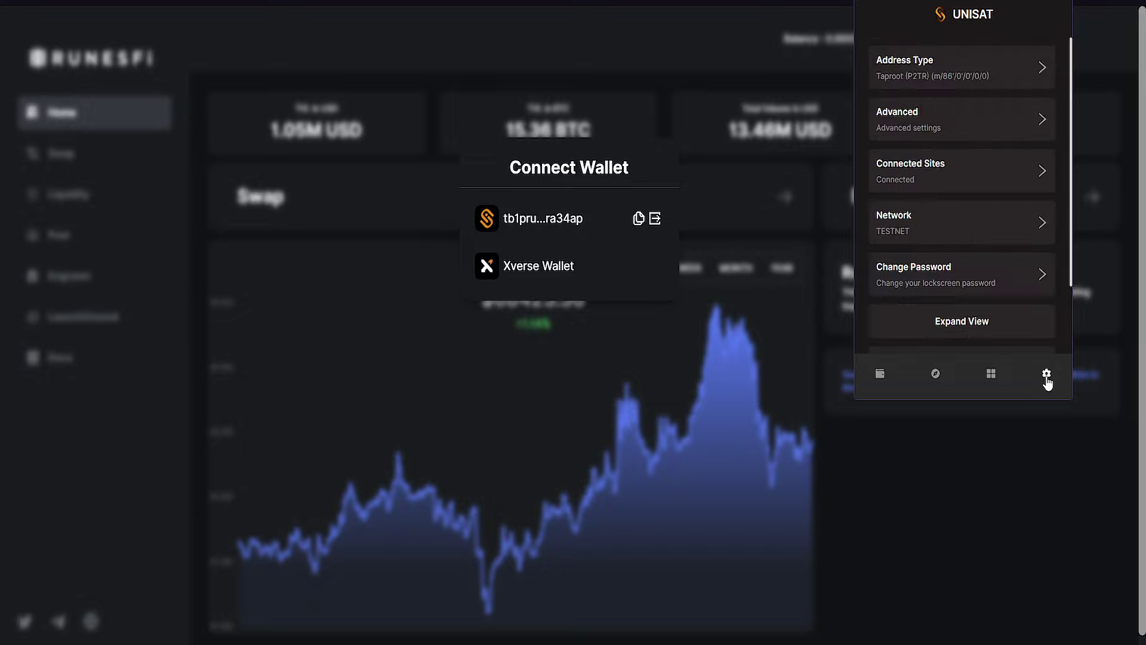
pyautogui.click(961, 97)
pyautogui.click(954, 62)
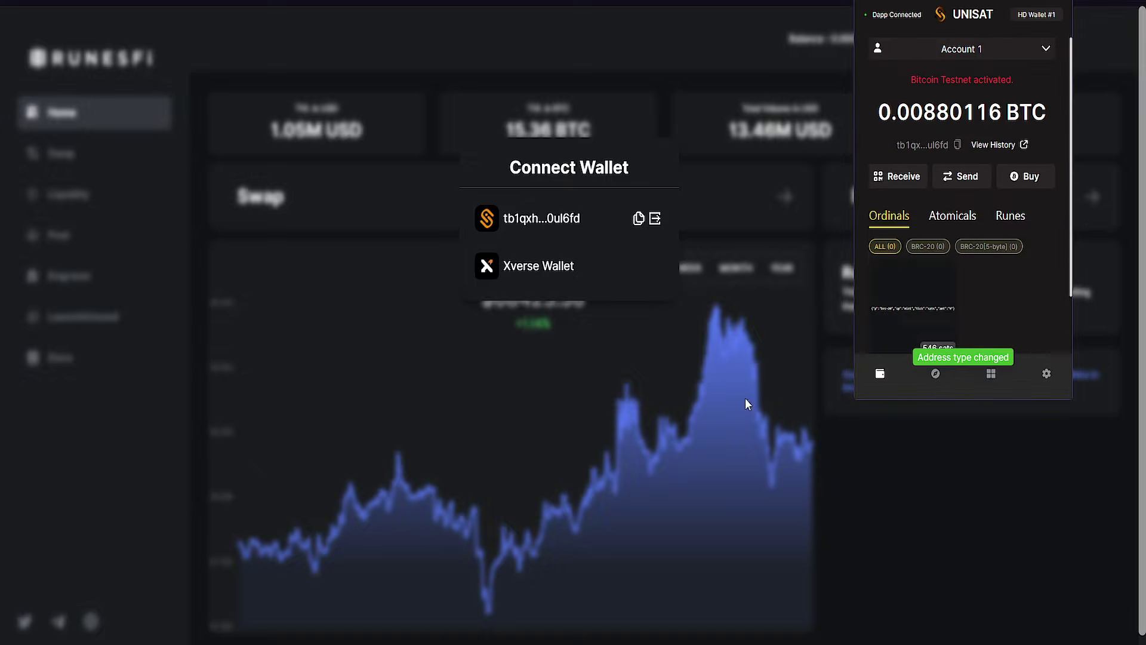
pyautogui.click(582, 233)
pyautogui.click(582, 233)
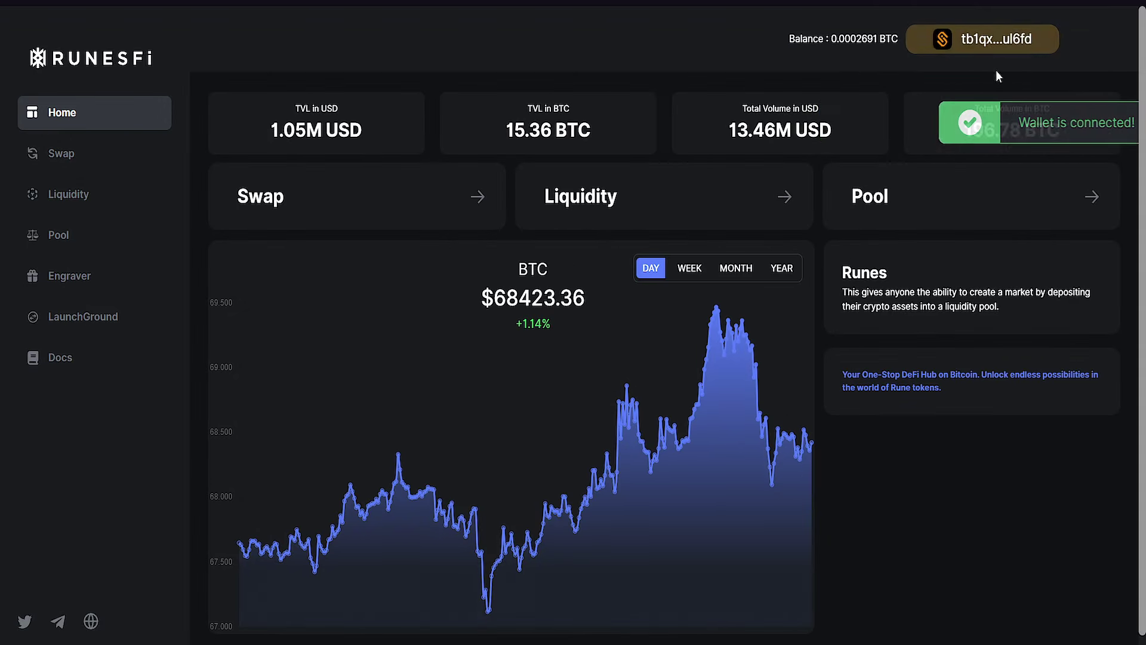
# - Open the RunesFi Swap page to view the swap form and the order list
pyautogui.click(113, 159)
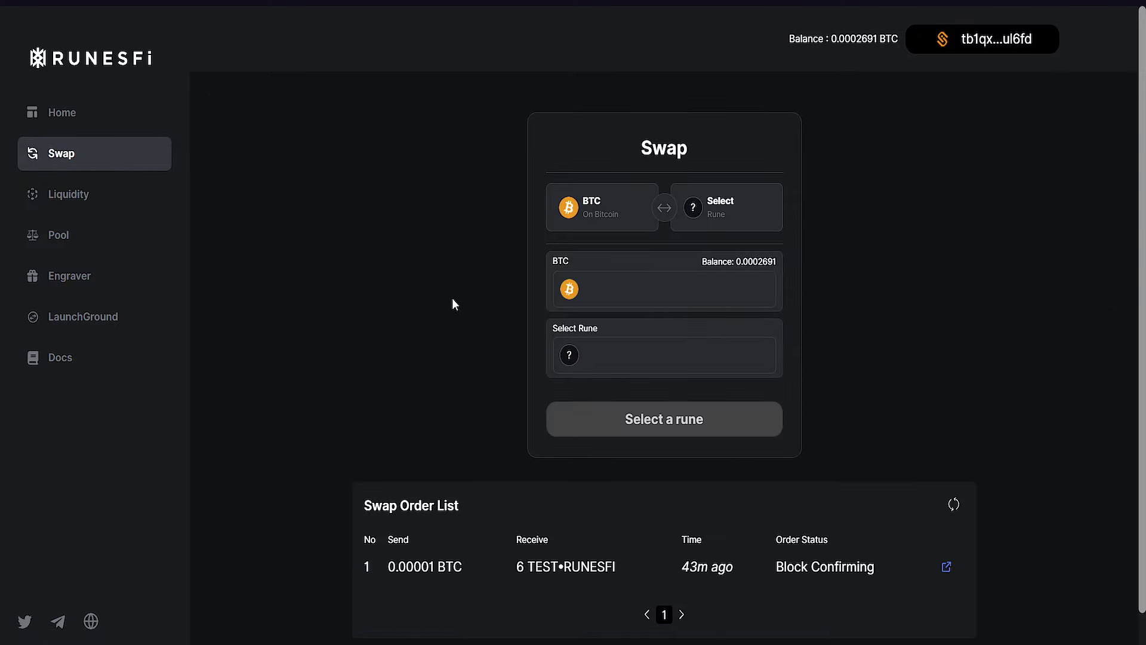
pyautogui.scroll(-1, 459, 305)
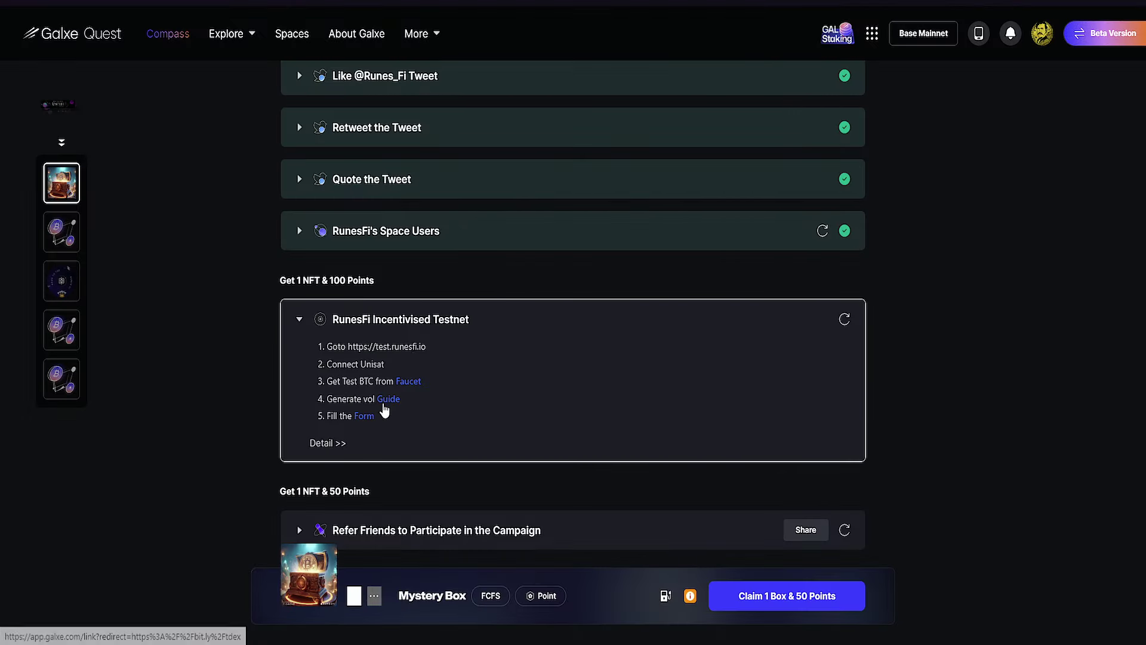
# - Open the volume guide from the Galxe quest and watch the RunesFi Testnet V2 swap demo, skimming its fee and confirmation parts
pyautogui.click(390, 399)
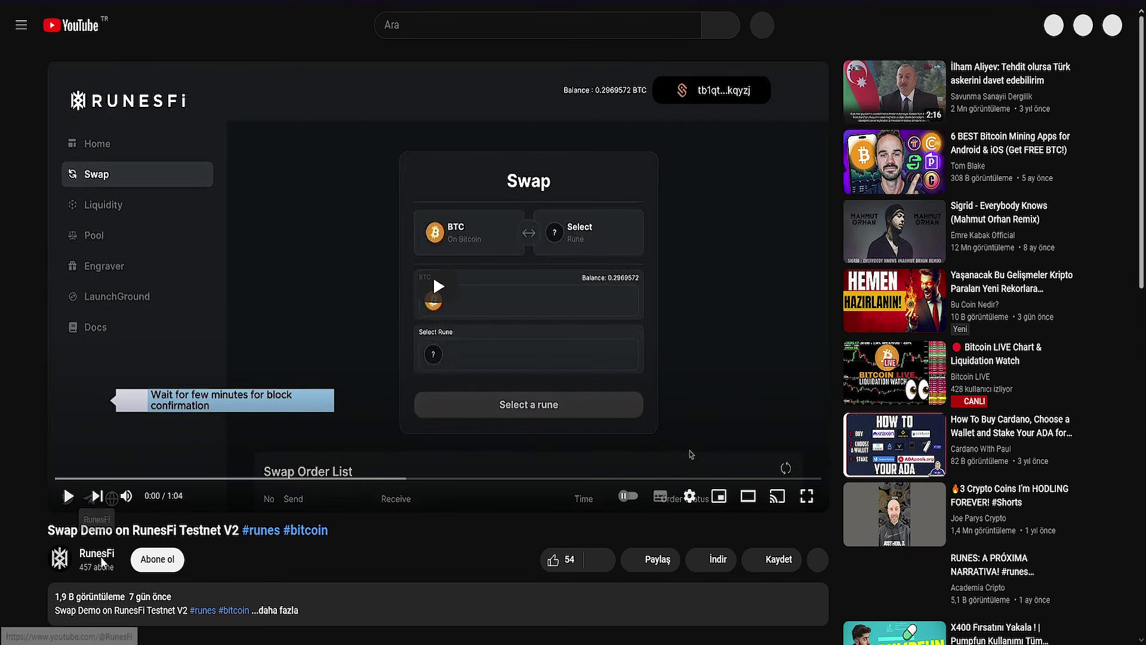
pyautogui.click(320, 309)
pyautogui.press('Right')
pyautogui.press('Right')
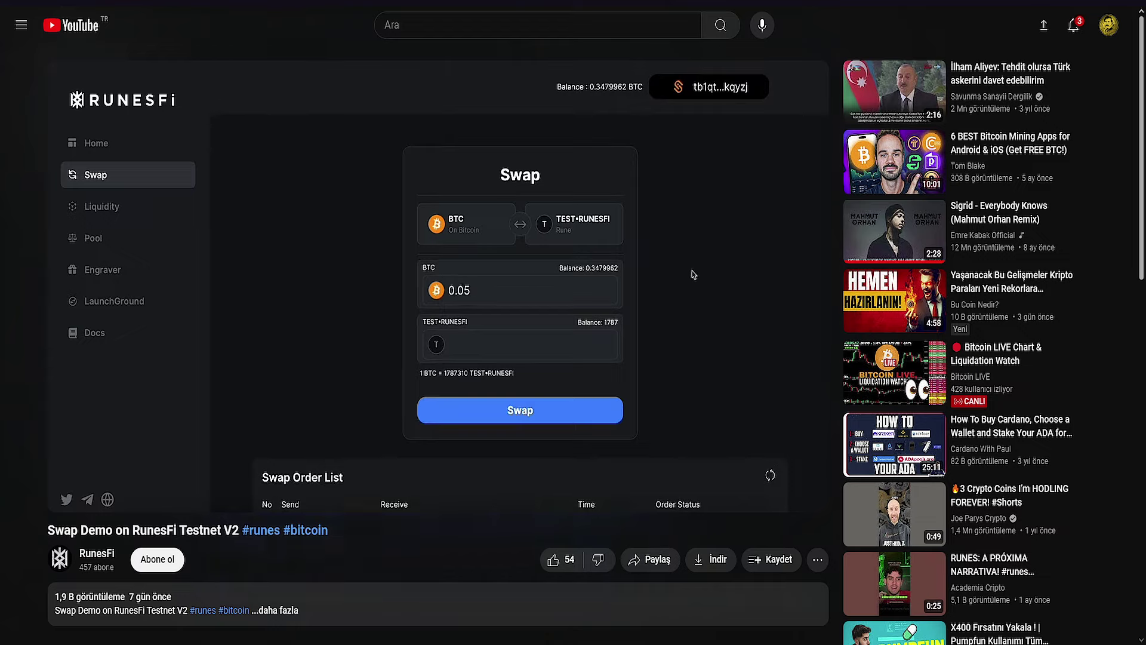
pyautogui.moveTo(407, 292)
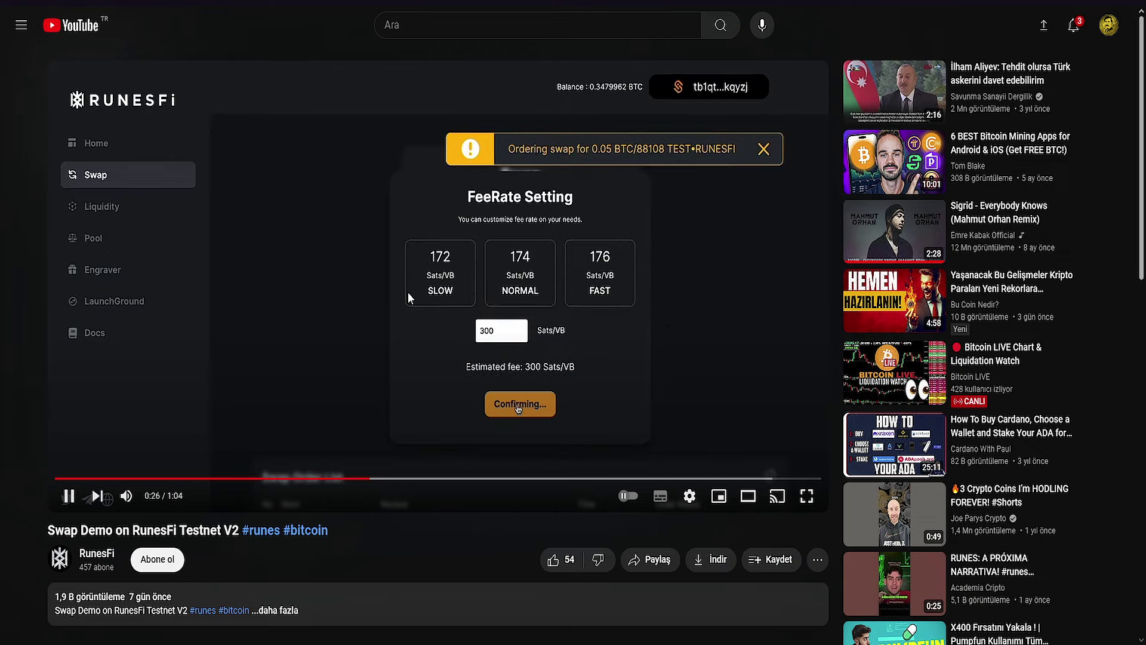
pyautogui.press('Left')
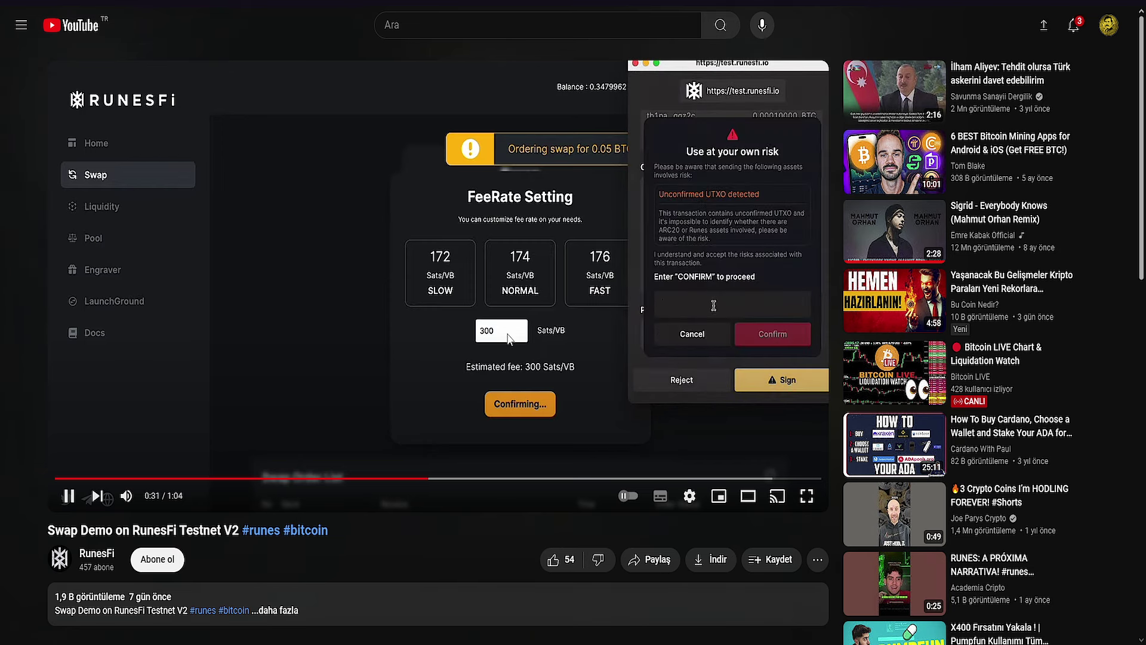
pyautogui.press('Right')
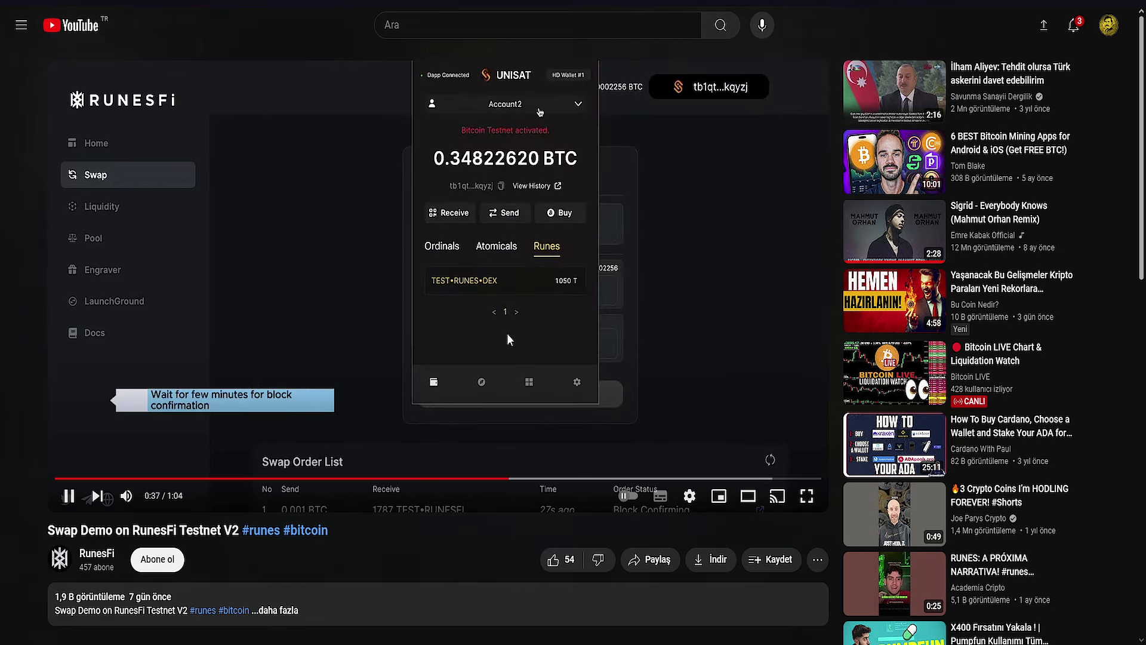
pyautogui.press('Left')
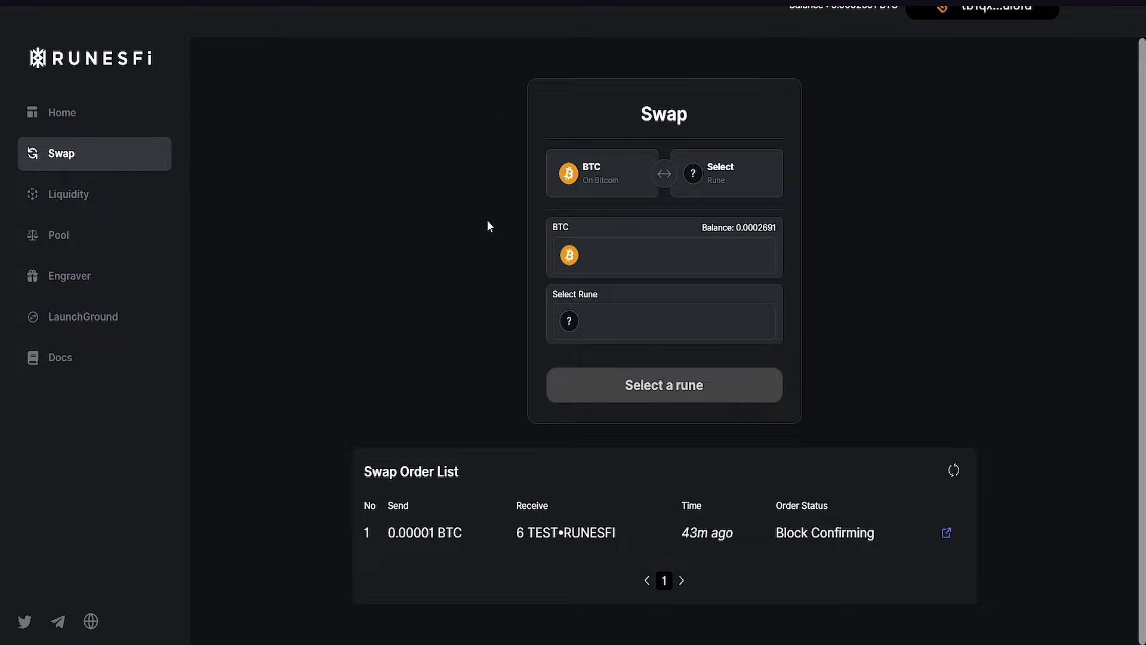
# - Refresh the Swap Order List to check the status of the existing order
pyautogui.scroll(1, 484, 341)
pyautogui.scroll(-1, 517, 420)
pyautogui.click(945, 477)
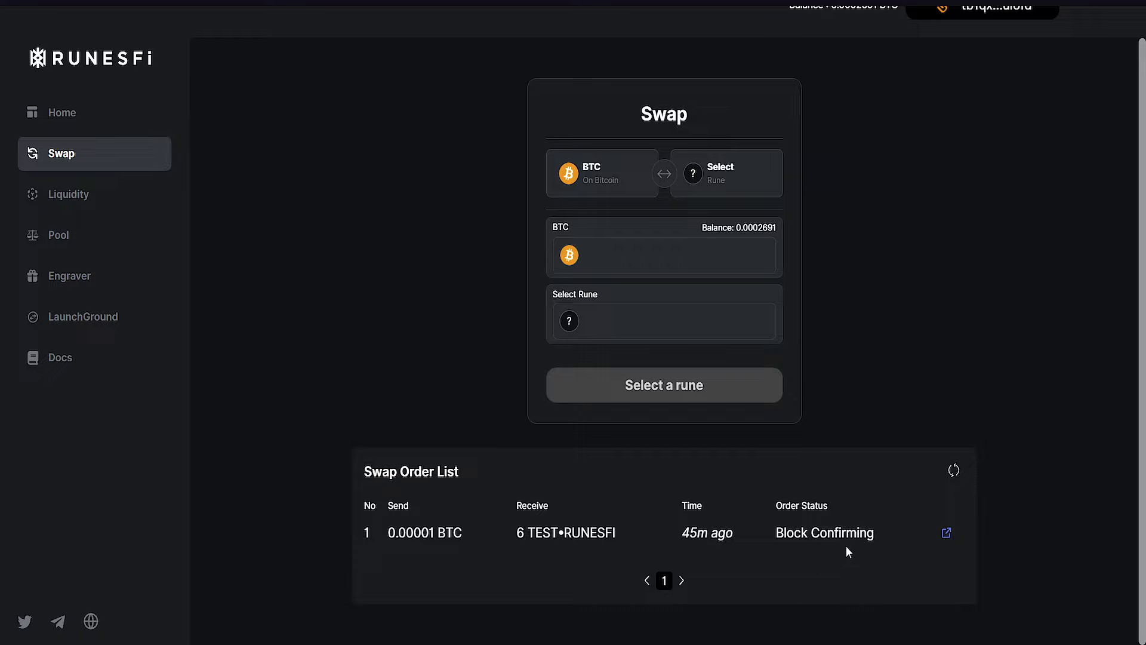
pyautogui.click(951, 473)
# - Set up a swap of 0.00001 BTC to the TEST•RUNESFI rune
pyautogui.click(723, 174)
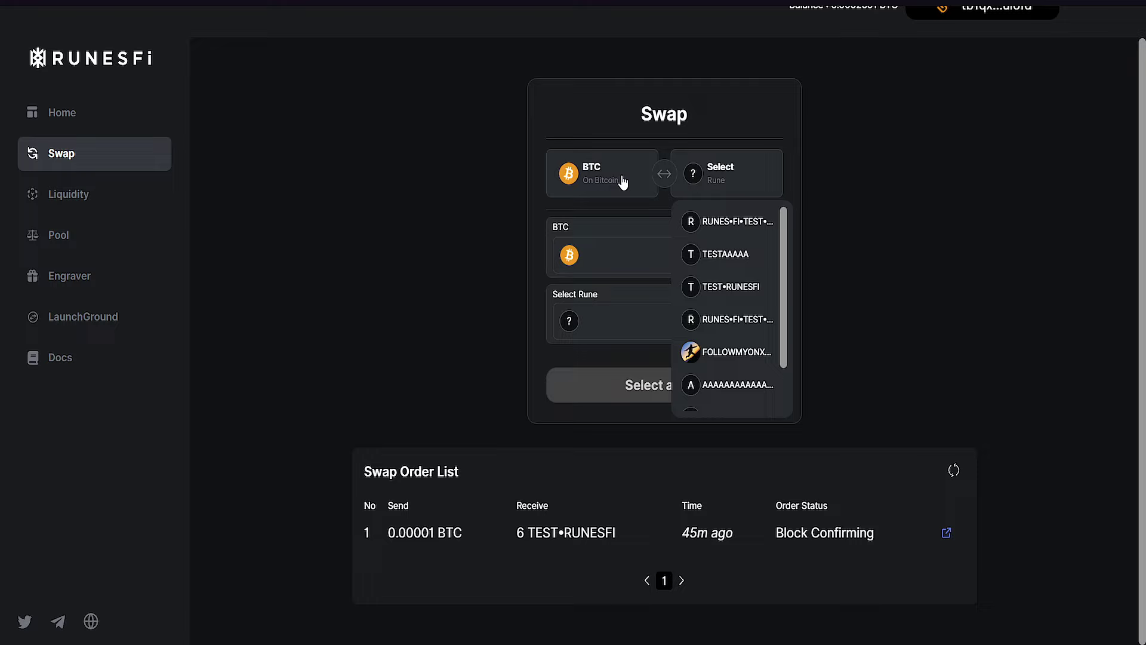
pyautogui.click(728, 289)
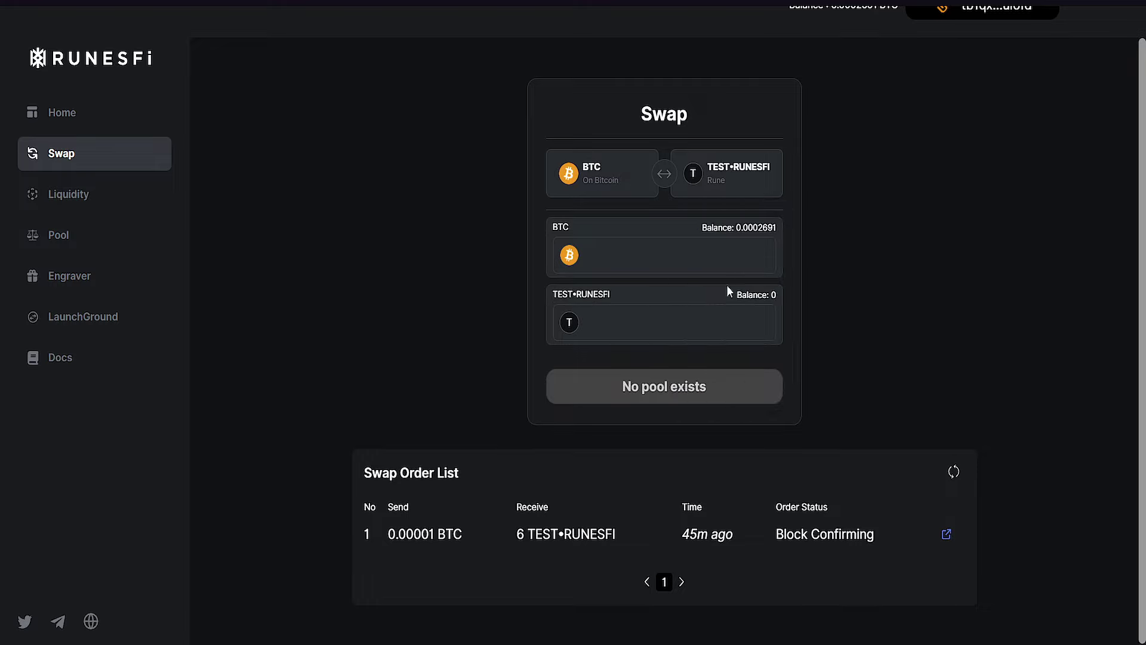
pyautogui.click(625, 260)
pyautogui.write('0.00001')
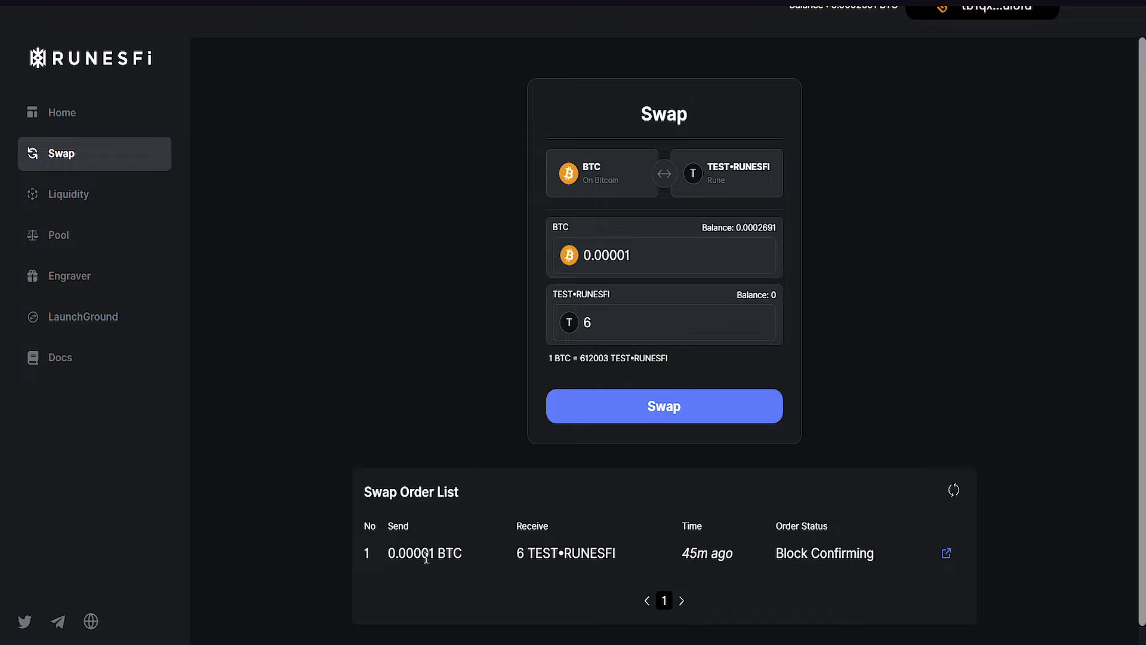
pyautogui.moveTo(435, 556); pyautogui.dragTo(389, 549)
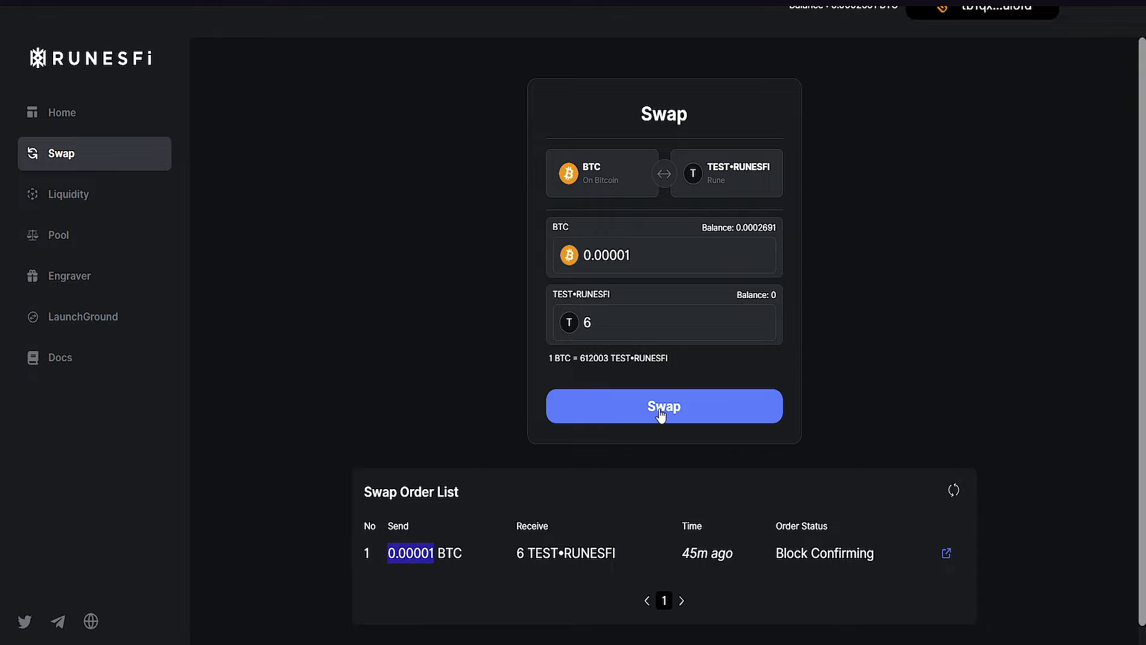
# - Try to submit the TEST•RUNESFI swap with a custom fee rate of 300 Sats/VB and dismiss the resulting notice
pyautogui.click(691, 418)
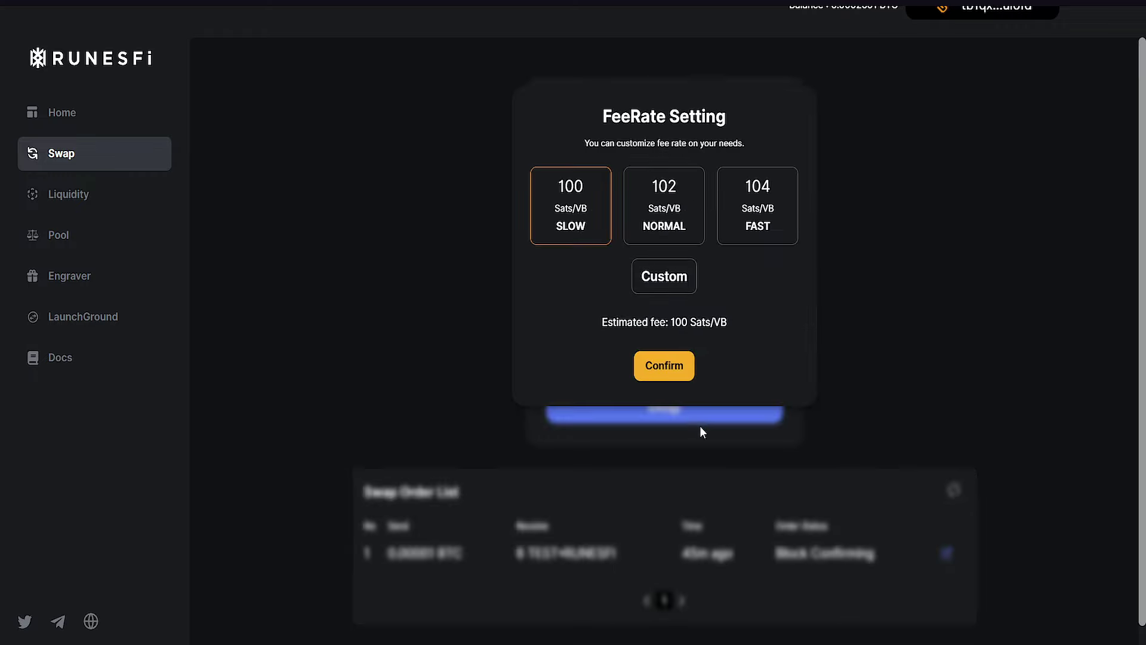
pyautogui.click(722, 243)
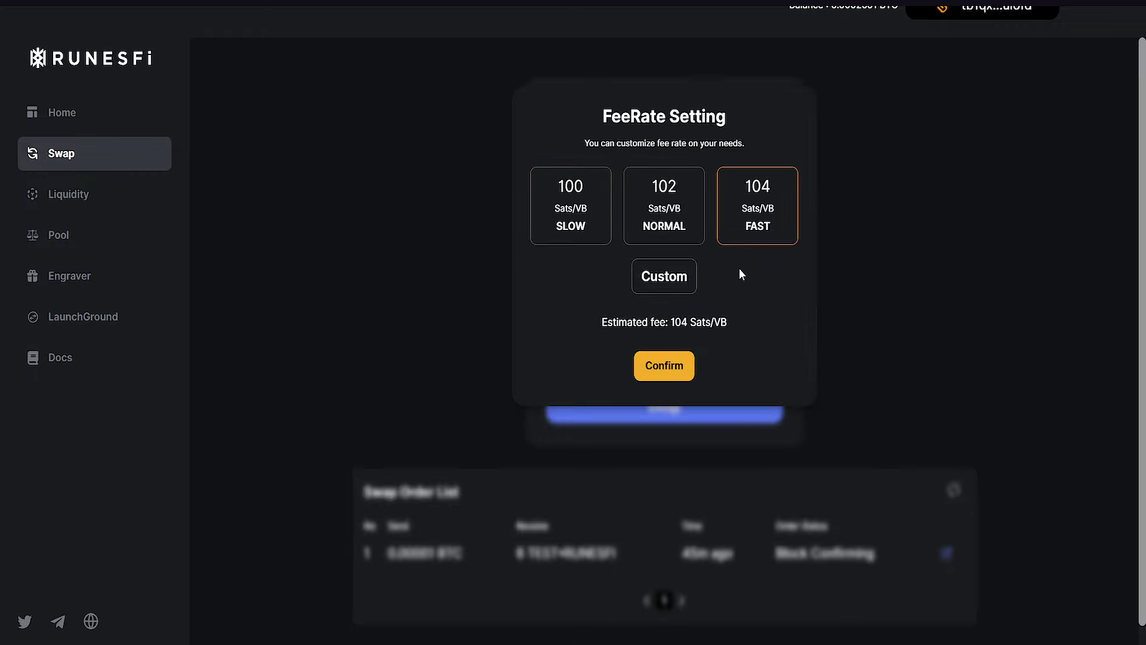
pyautogui.click(691, 275)
pyautogui.moveTo(634, 273); pyautogui.dragTo(579, 272)
pyautogui.write('300')
pyautogui.click(578, 272)
pyautogui.click(675, 371)
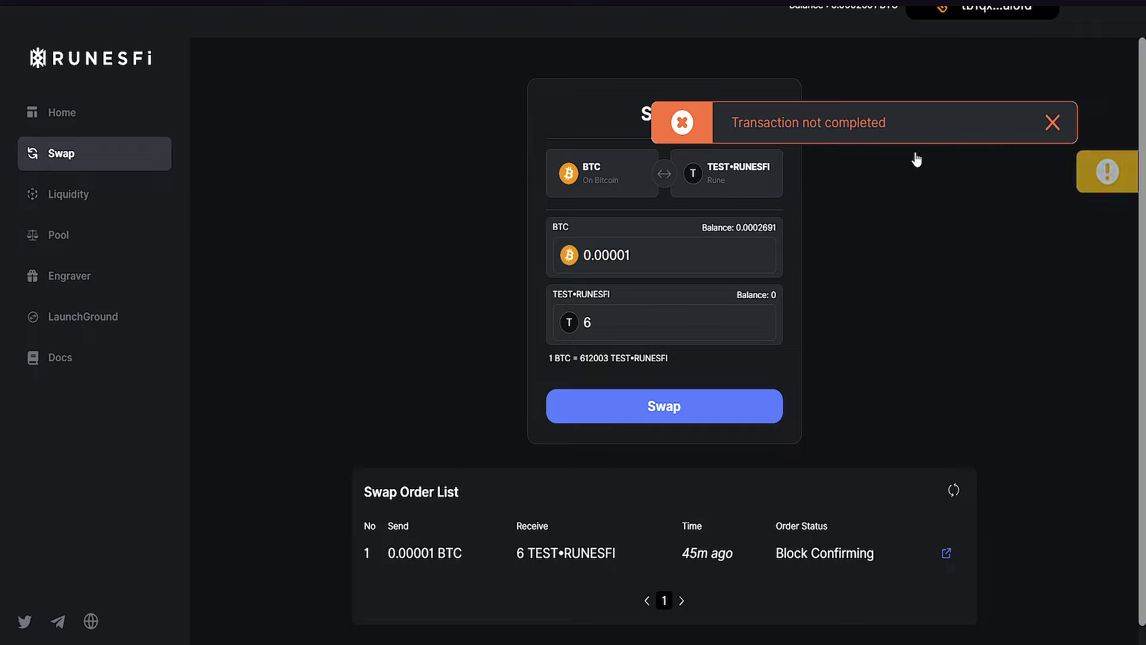
pyautogui.click(843, 127)
# - Try to submit the swap again with the FAST fee rate of 104 Sats/VB, dismiss the notice and check the order list
pyautogui.click(639, 401)
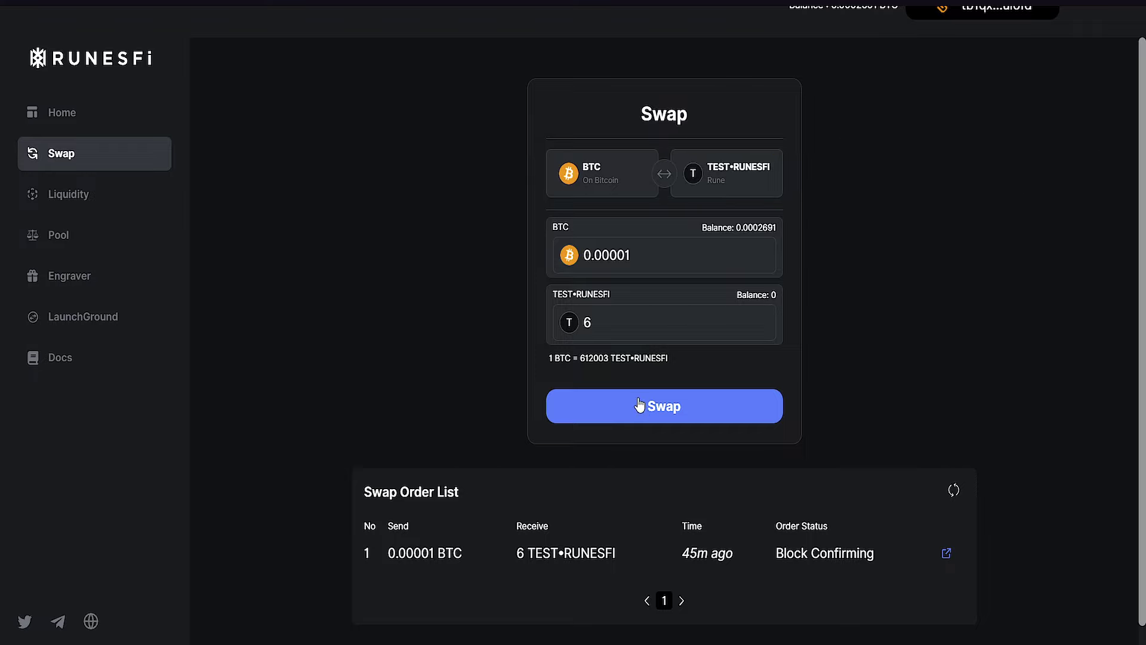
pyautogui.click(782, 212)
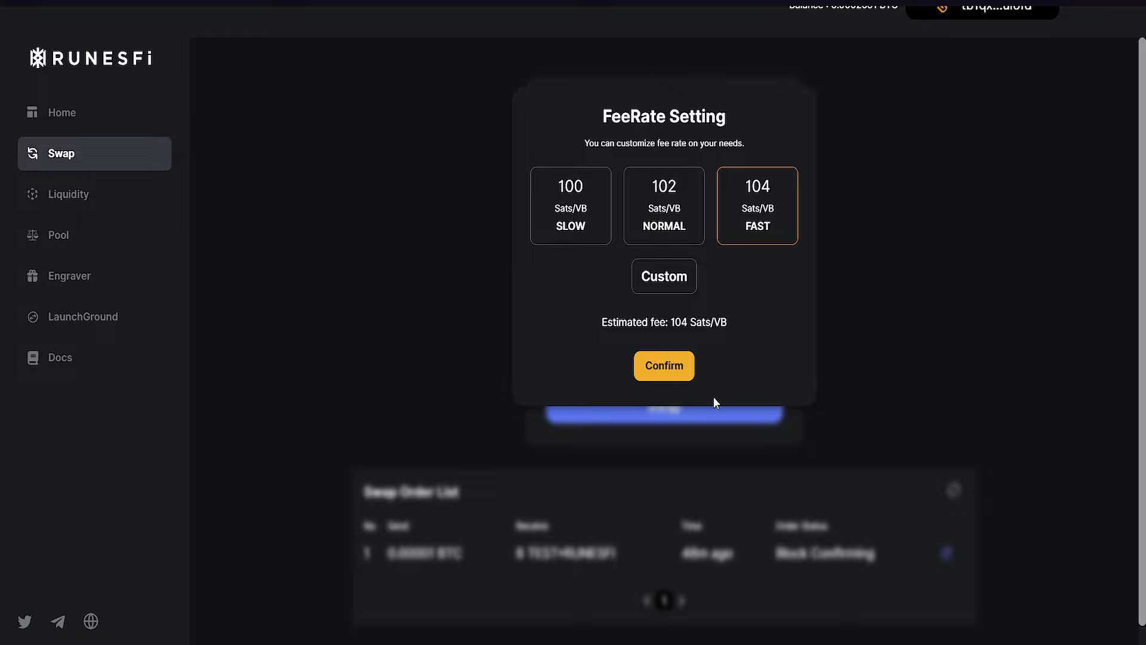
pyautogui.click(657, 375)
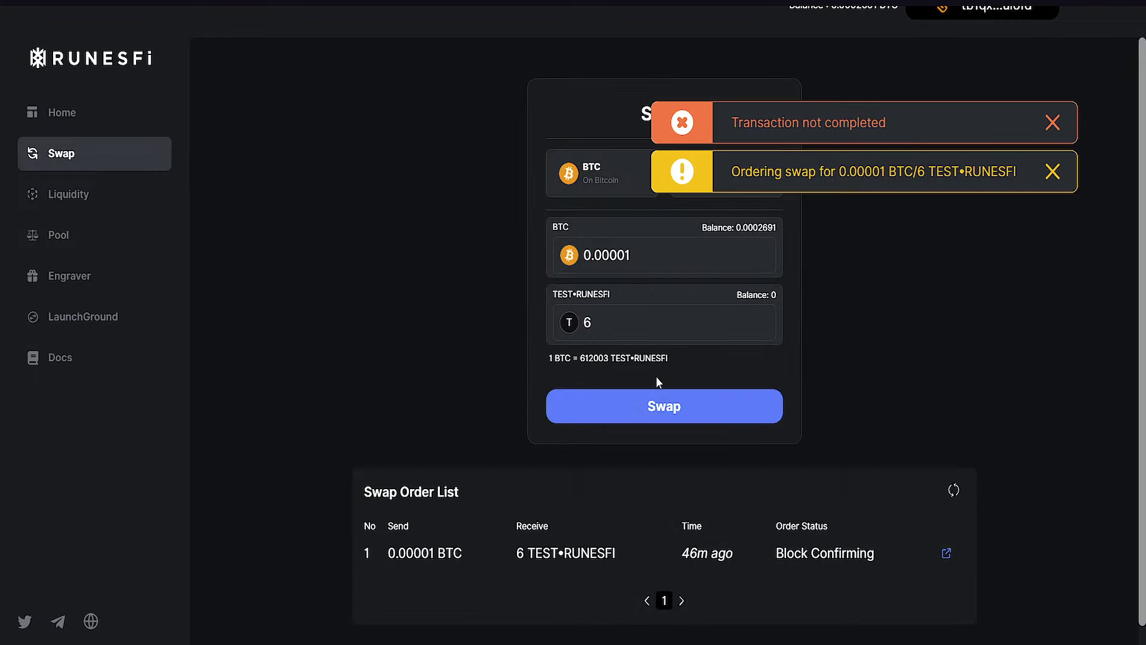
pyautogui.click(1052, 124)
pyautogui.scroll(-1, 704, 511)
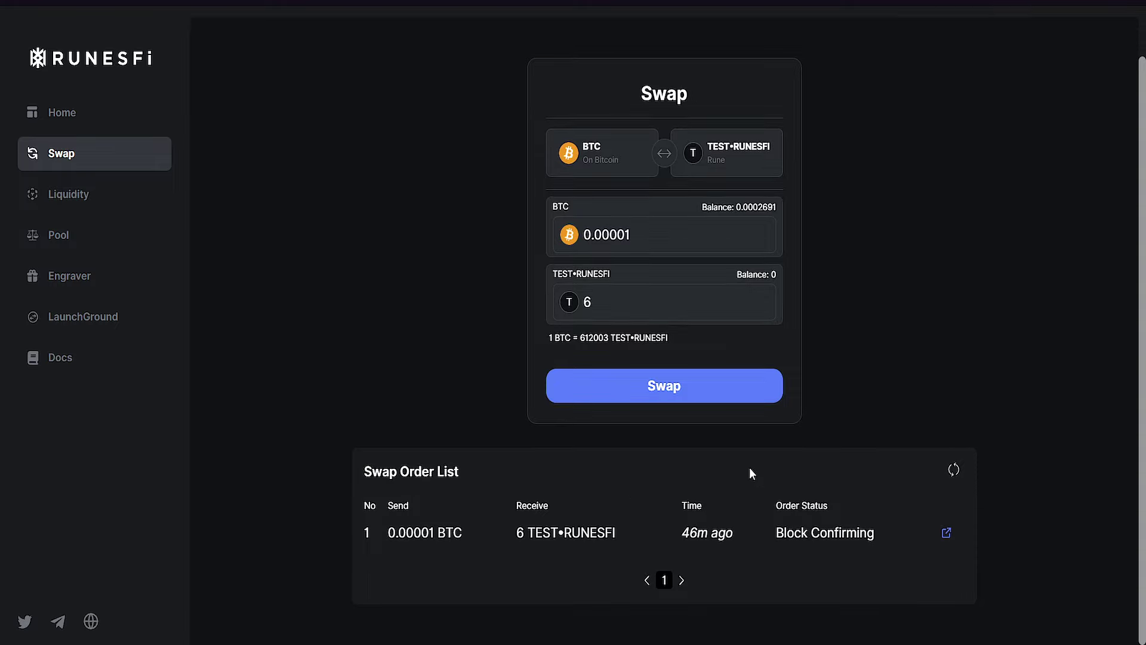
pyautogui.scroll(1, 510, 358)
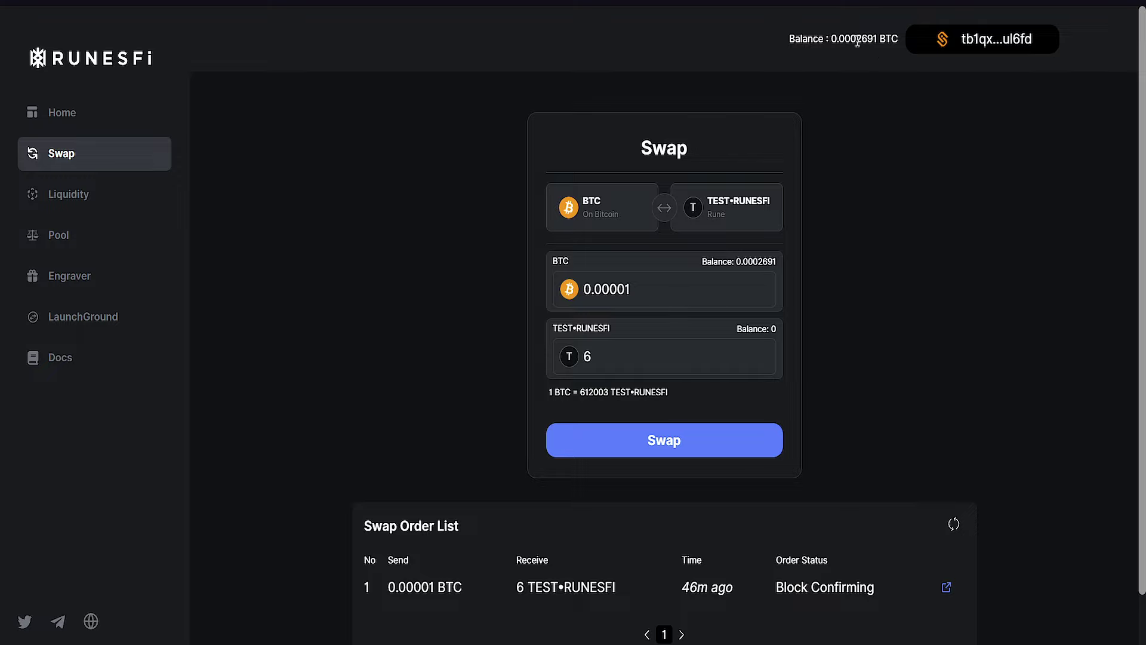
# - Compare the RunesFi BTC balance with the balance in the UniSat wallet and check the swap order's status
pyautogui.moveTo(850, 40); pyautogui.dragTo(878, 41)
pyautogui.click(982, 39)
pyautogui.moveTo(930, 121)
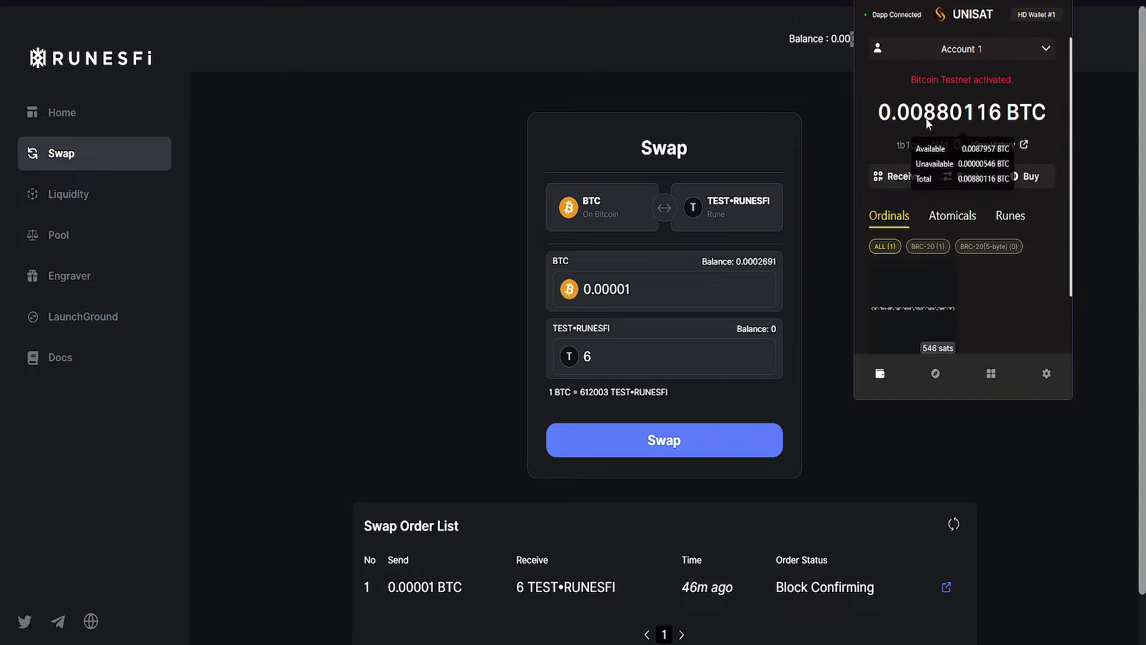
pyautogui.click(783, 136)
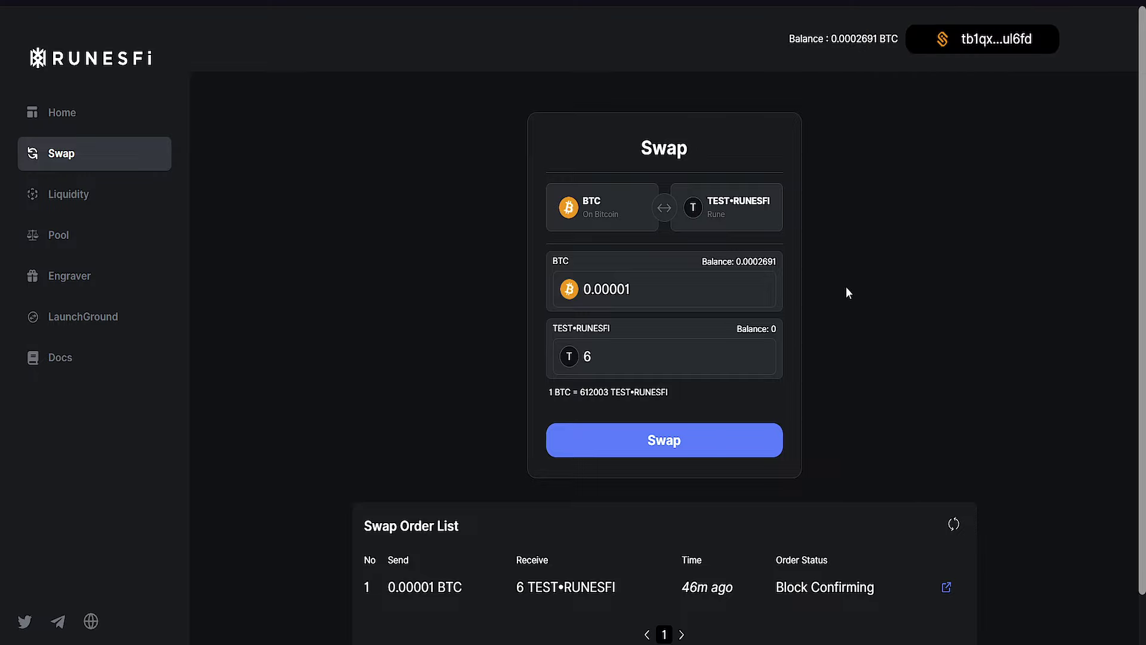
pyautogui.scroll(-1, 848, 291)
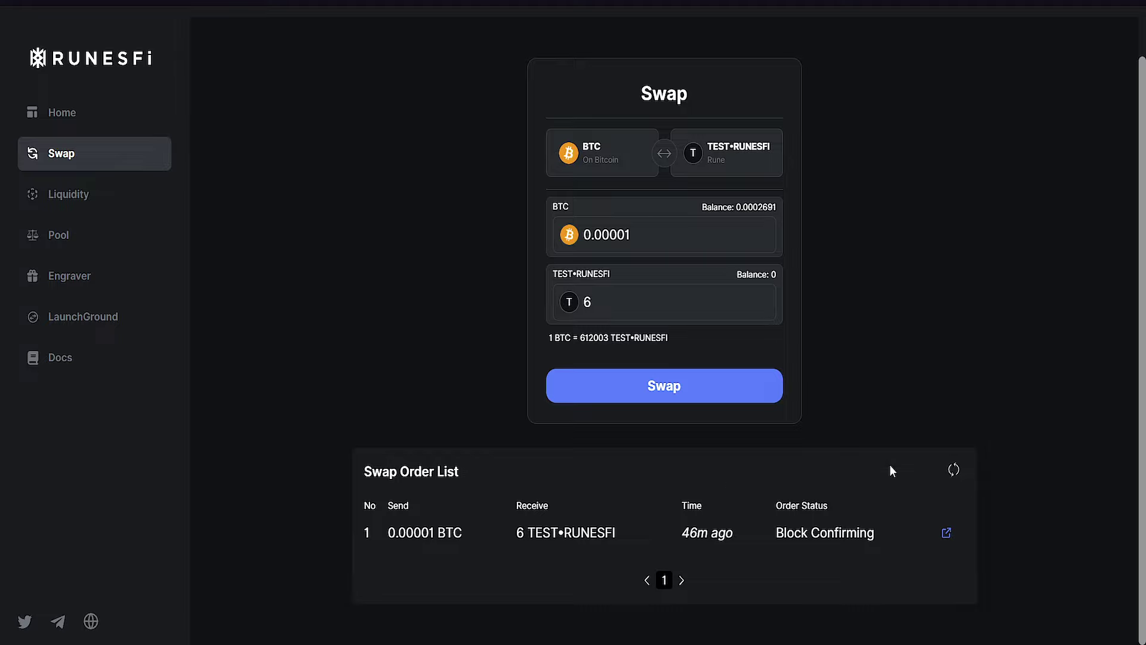
pyautogui.moveTo(841, 533); pyautogui.dragTo(775, 533)
# - Open the Liquidity page and select TEST•RUNESFI as the rune to pair with BTC
pyautogui.click(135, 190)
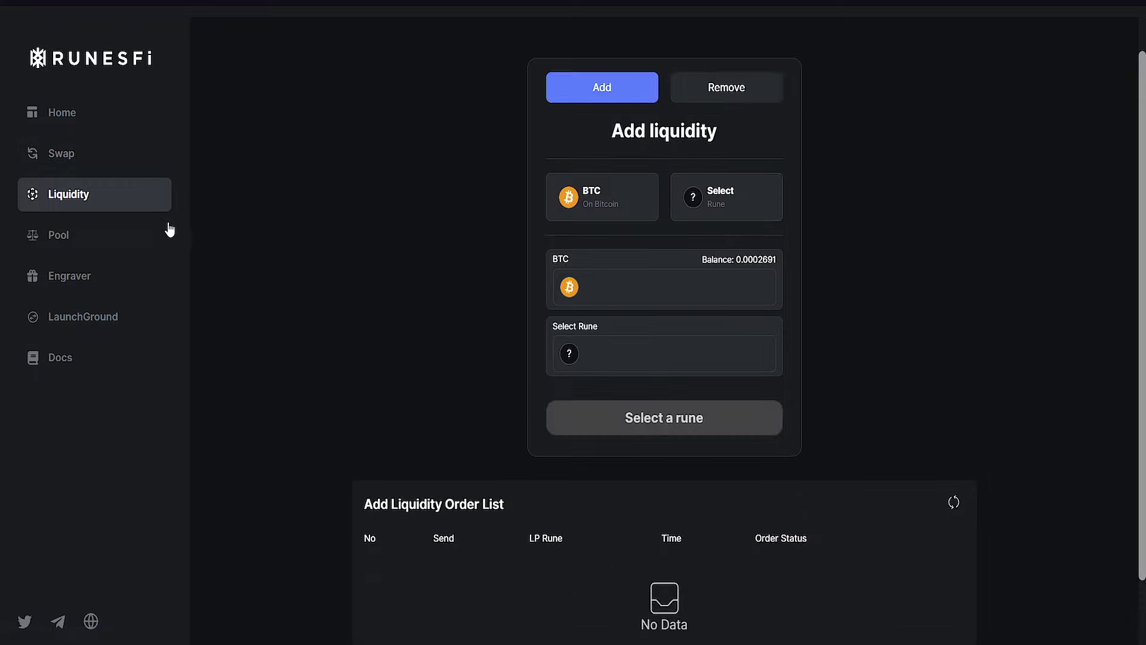
pyautogui.click(738, 196)
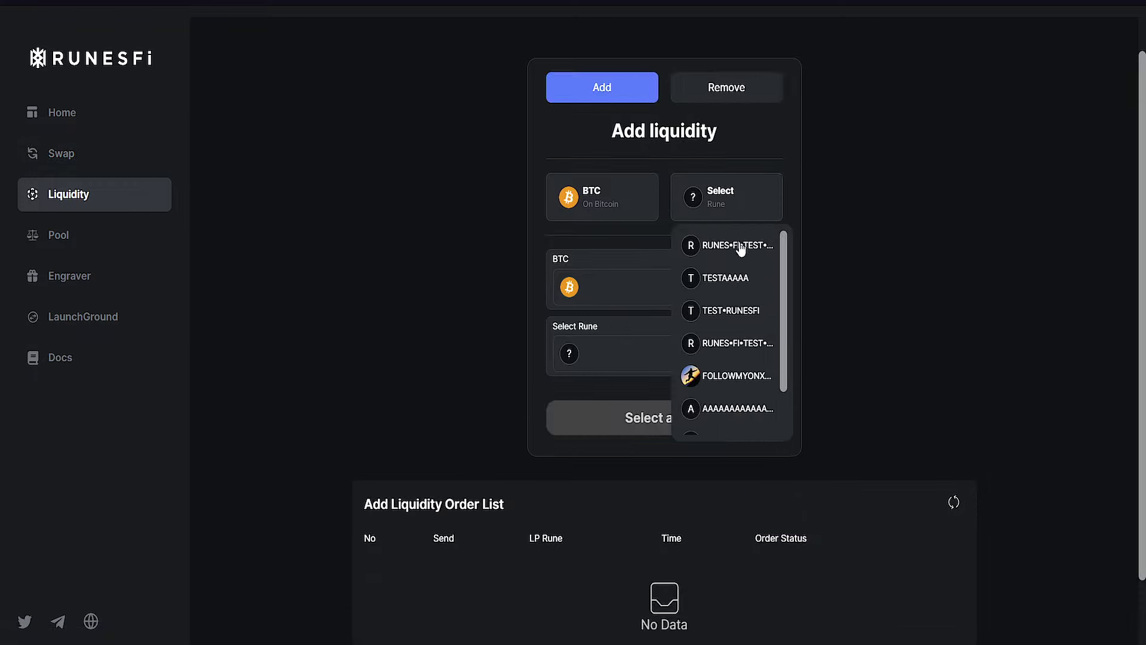
pyautogui.click(750, 310)
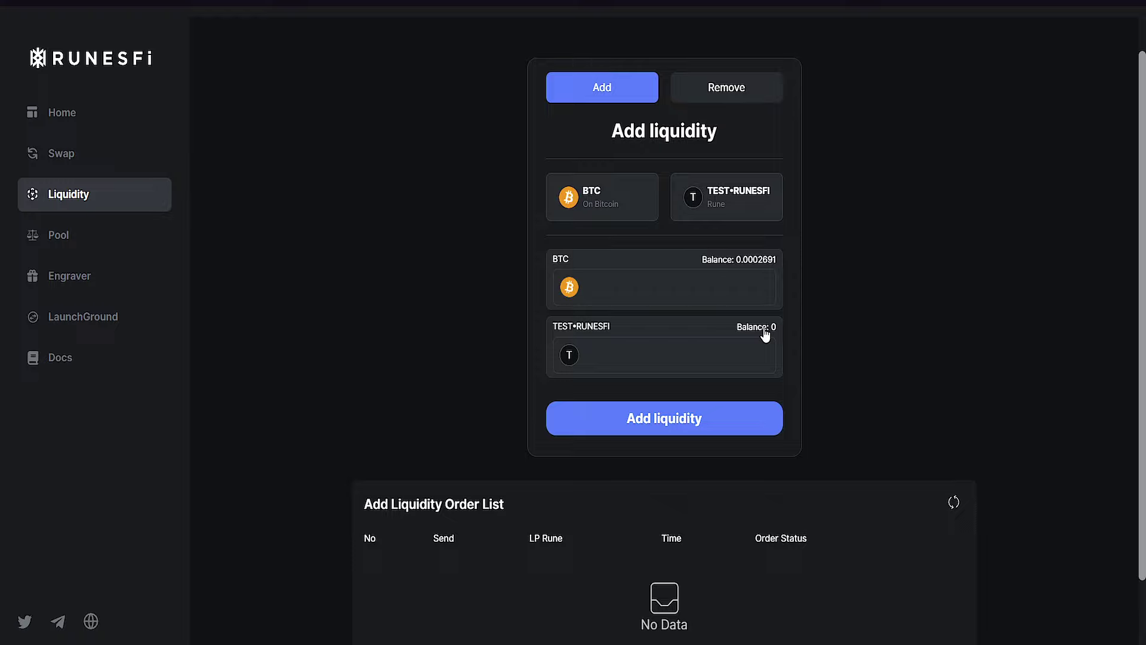
# - Look through the Pool, Engraver and LaunchGround pages and return to the Home page
pyautogui.click(105, 245)
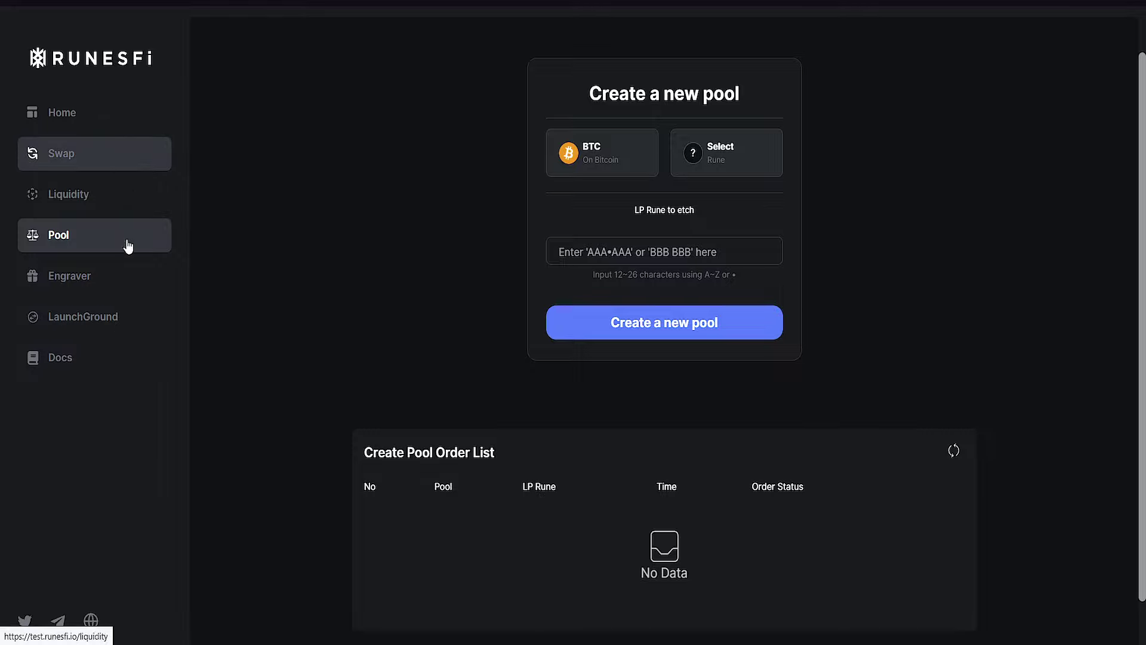
pyautogui.click(117, 278)
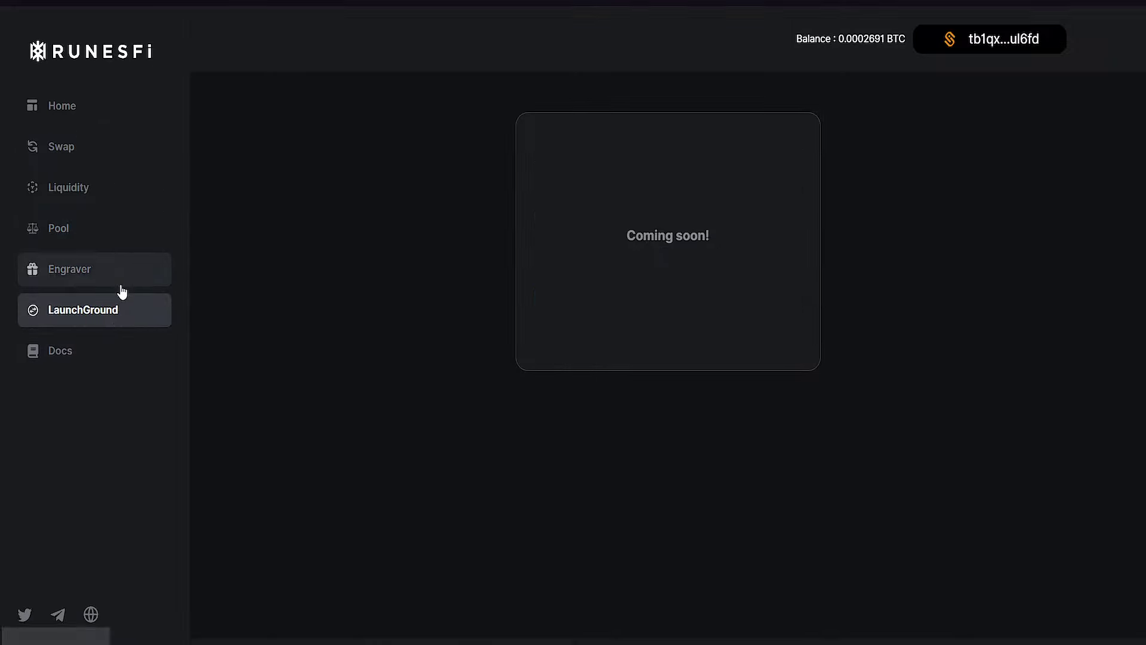
pyautogui.click(117, 319)
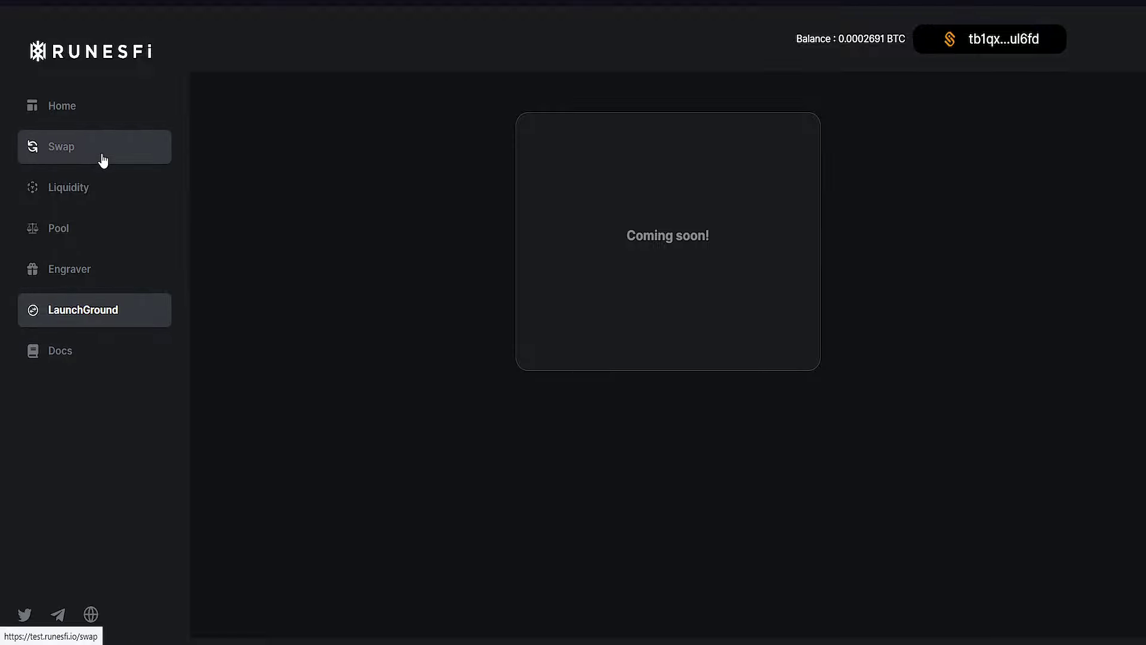
pyautogui.click(81, 352)
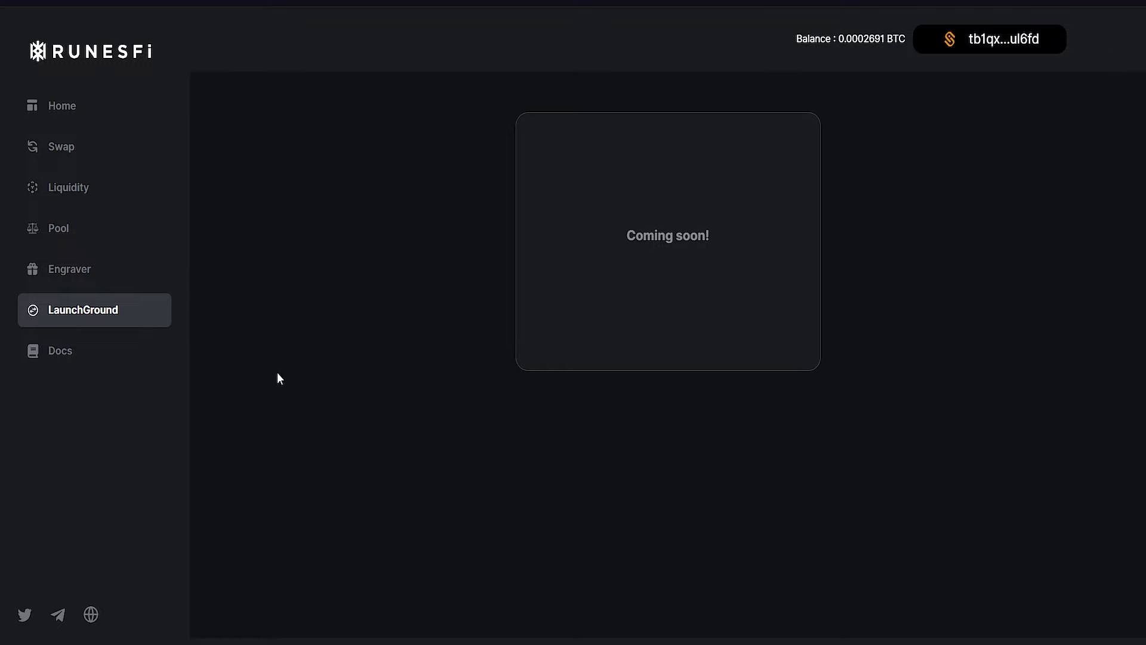
pyautogui.click(91, 113)
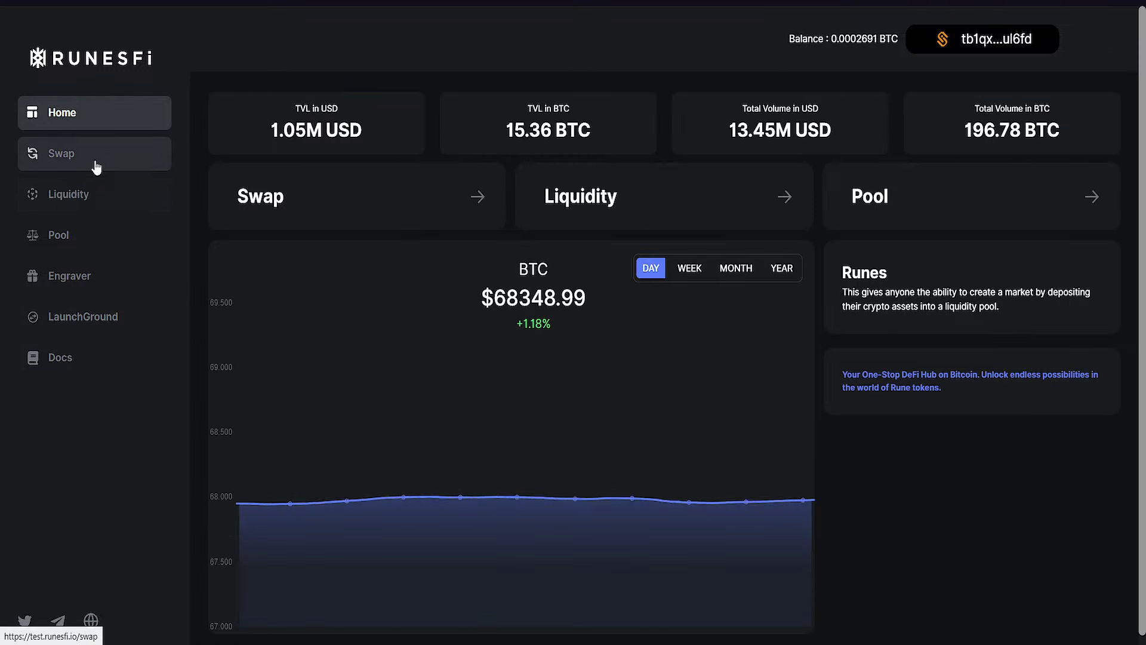
# - Open the existing swap order's transaction in the mempool.space explorer and examine its confirmation status, fees and details
pyautogui.click(95, 156)
pyautogui.click(946, 566)
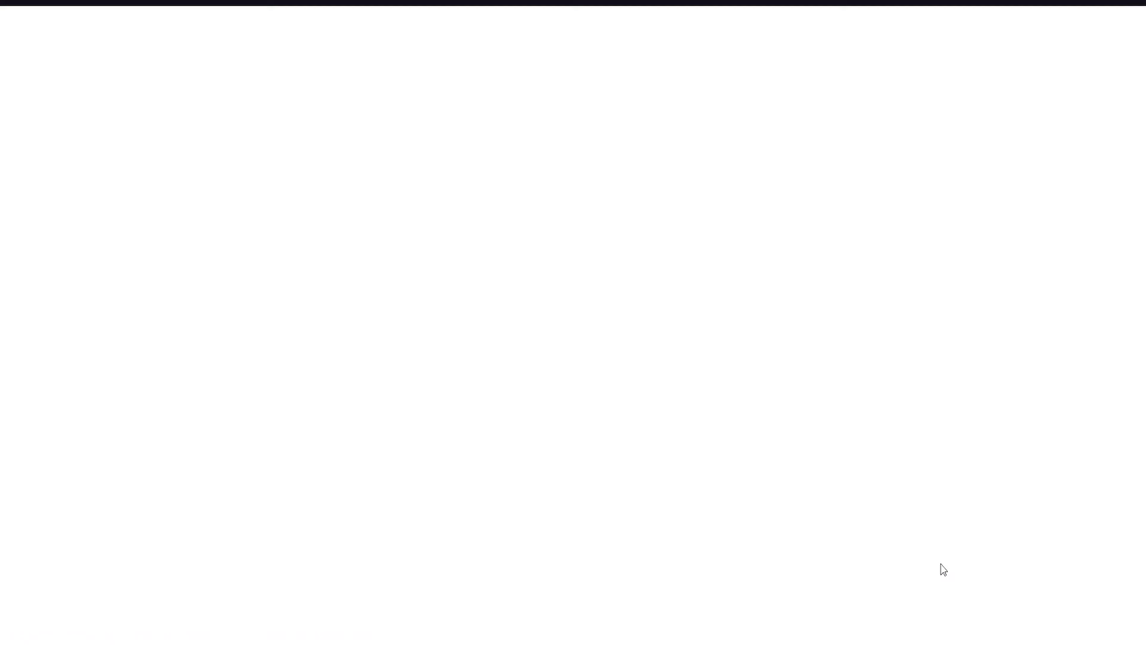
pyautogui.scroll(-2, 492, 292)
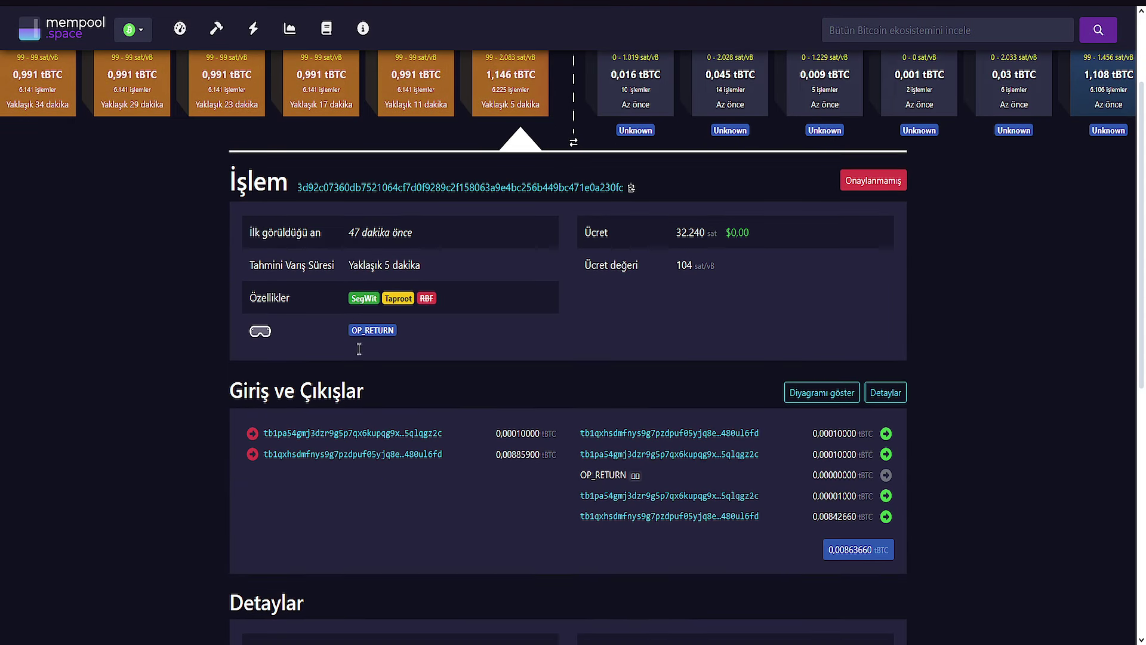
pyautogui.scroll(-2, 435, 376)
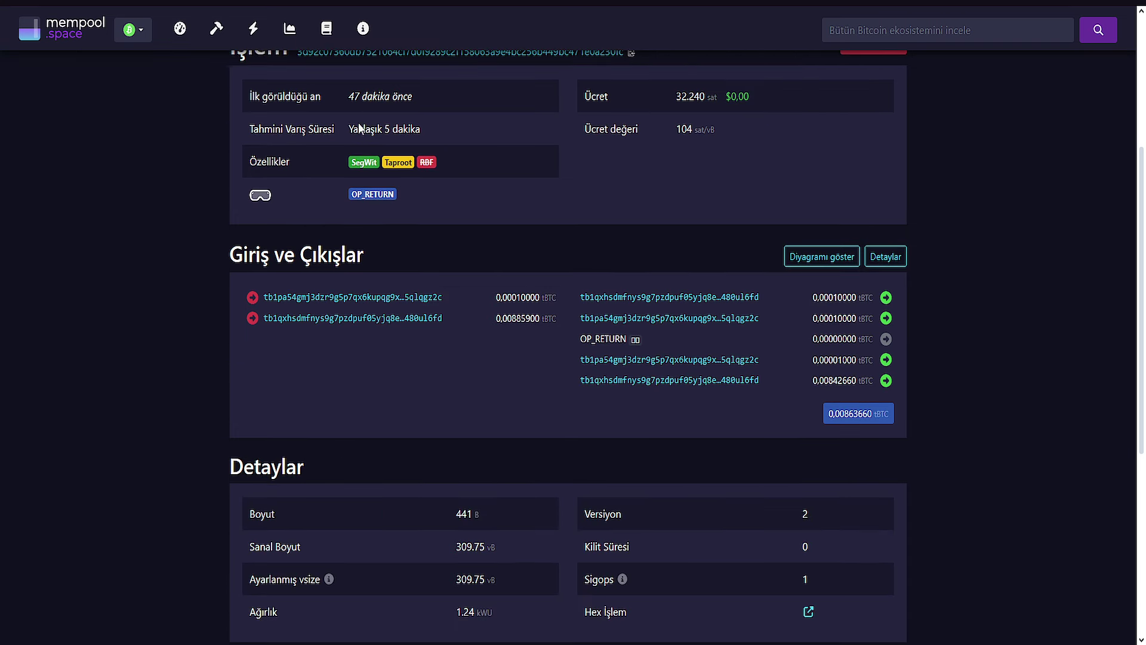
pyautogui.scroll(4, 507, 179)
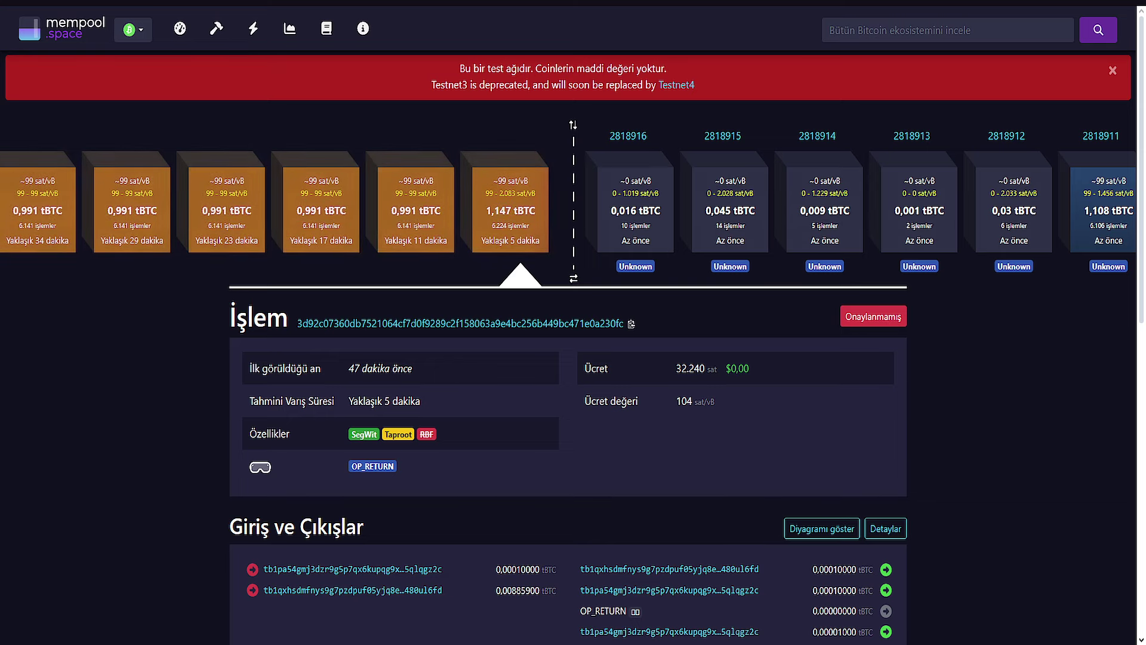
# - Switch to the Galxe quest and verify the RunesFi Incentivised Testnet task
pyautogui.hotkey('ctrl', 'Tab')
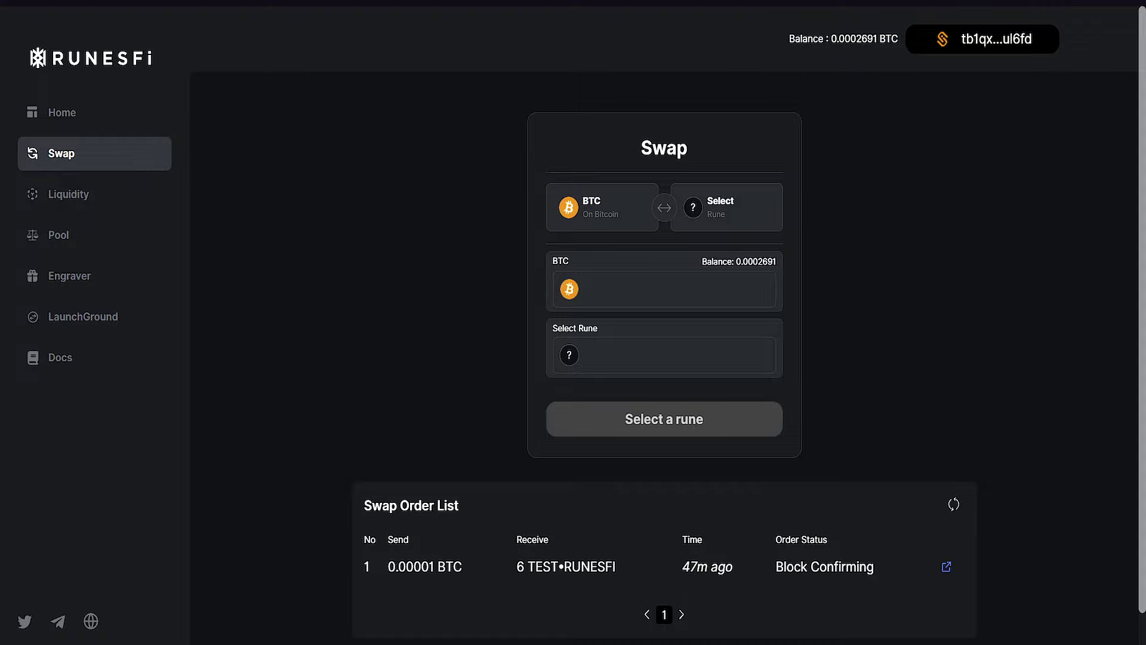
pyautogui.hotkey('ctrl', 'Tab')
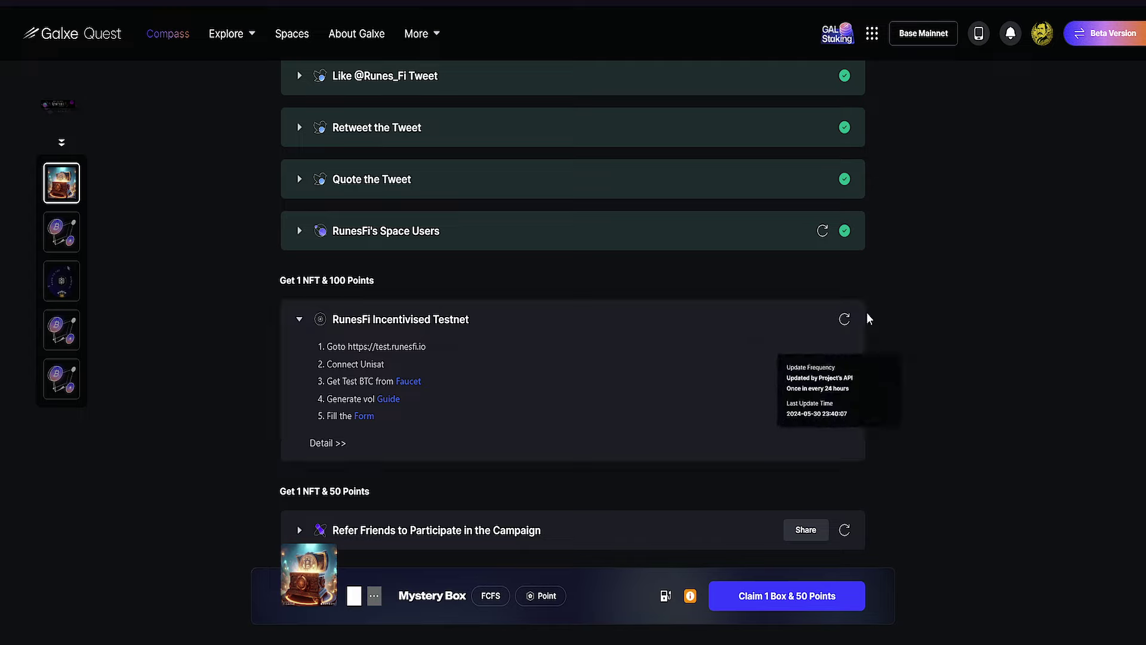
pyautogui.click(844, 320)
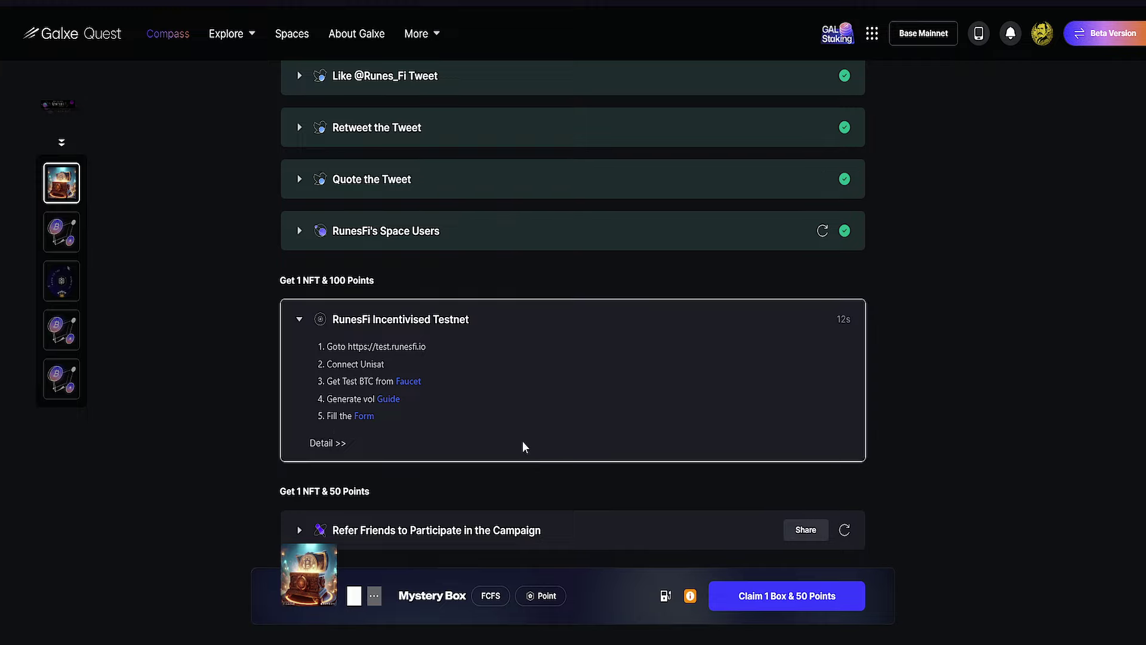
# - Open the testnet task's contributor form and review the Galxe linked EVM wallet and Bitcoin wallet questions
pyautogui.click(365, 416)
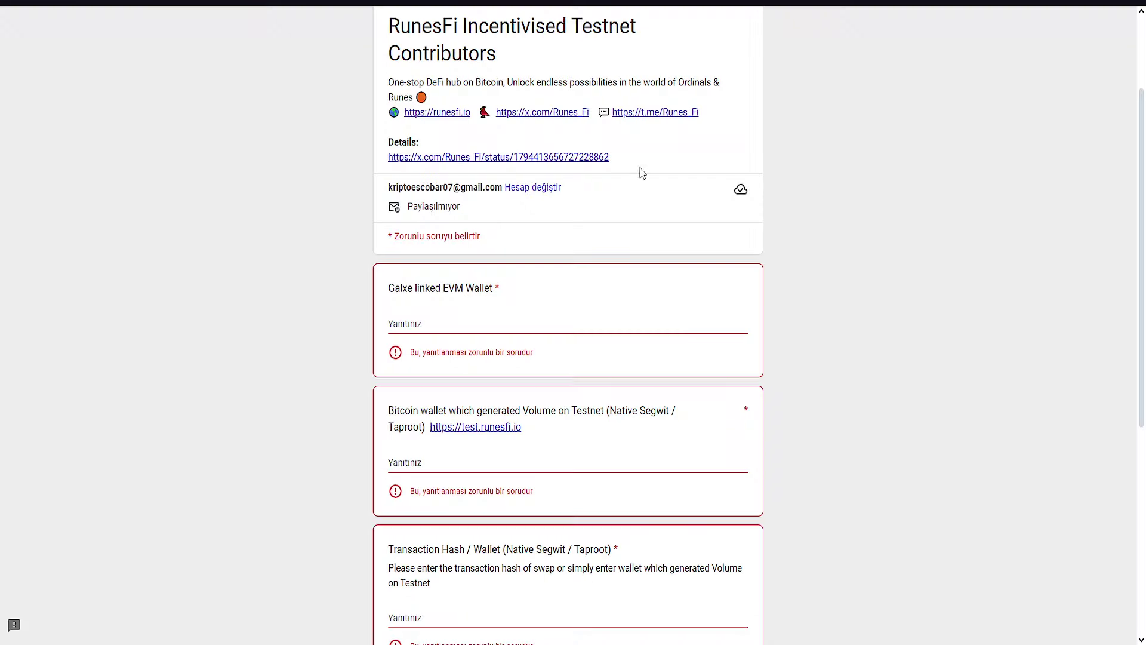
pyautogui.scroll(-2, 609, 190)
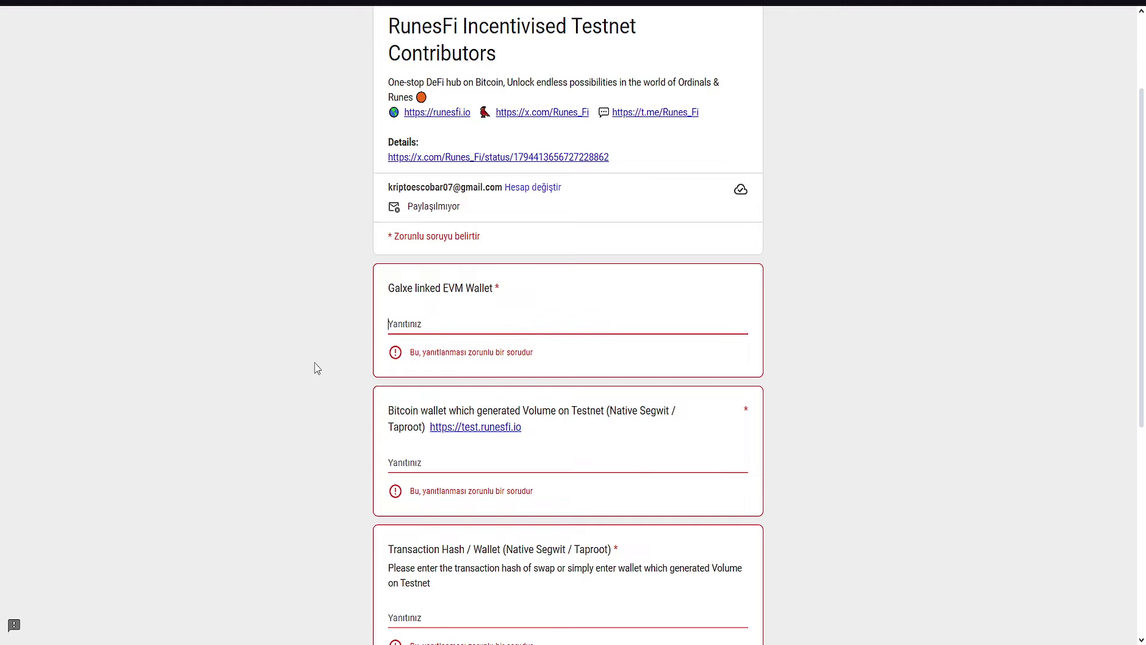
pyautogui.scroll(-2, 316, 358)
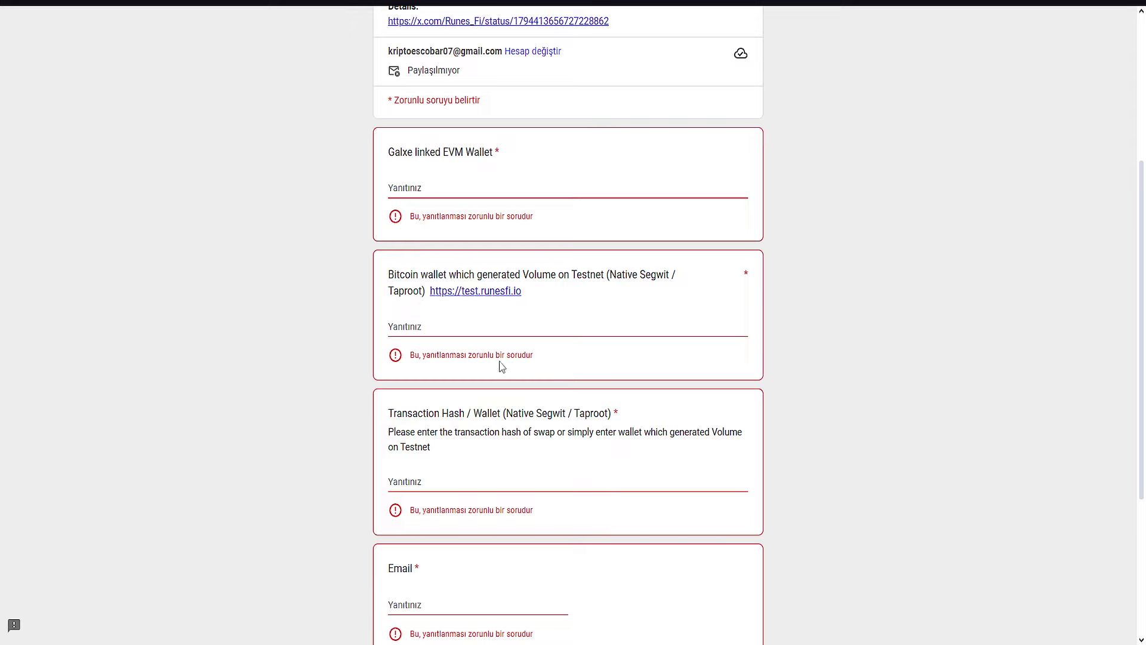
pyautogui.click(493, 329)
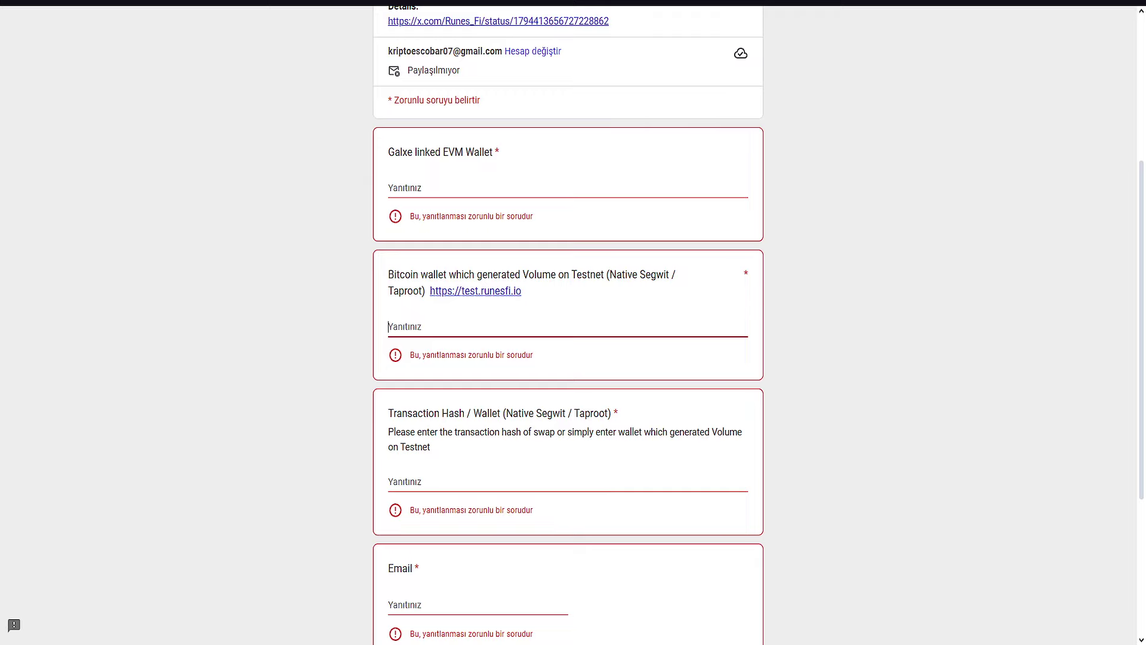
# - View the Native Segwit and Taproot addresses in UniSat's address type settings, then close the wallet
pyautogui.click(1046, 373)
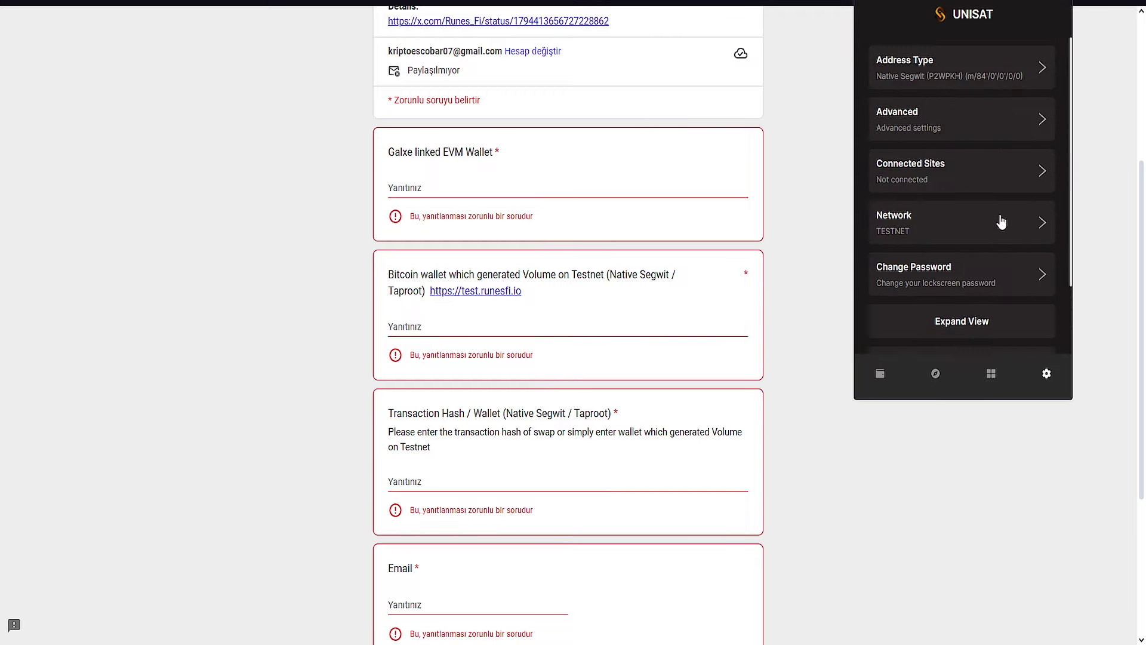
pyautogui.click(988, 81)
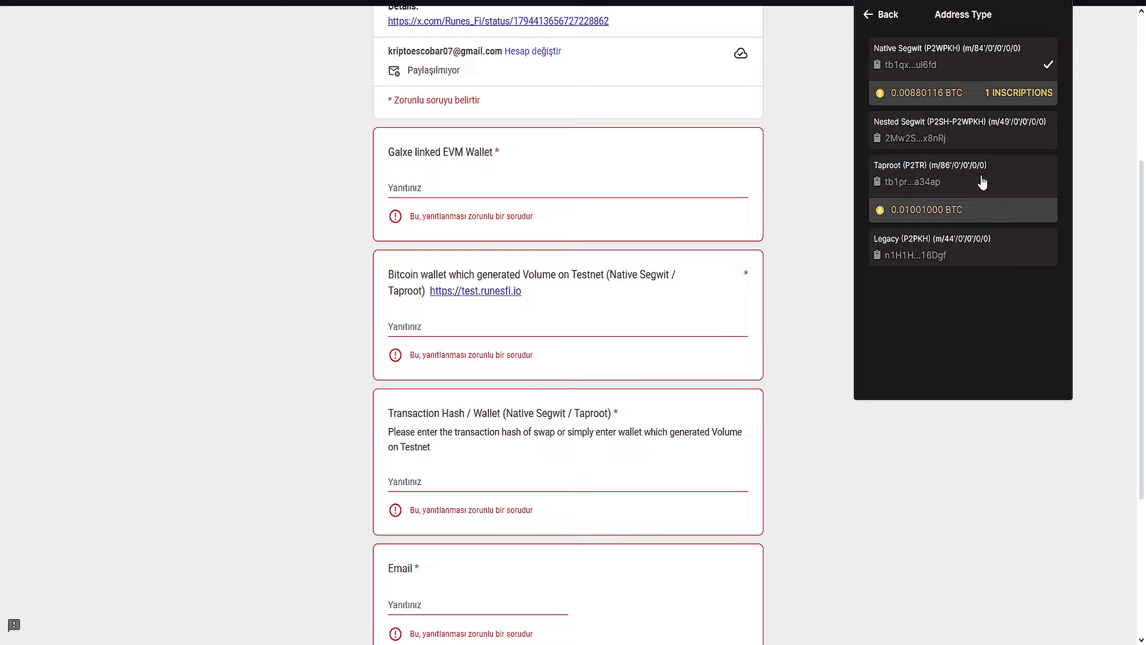
pyautogui.click(881, 17)
pyautogui.click(259, 365)
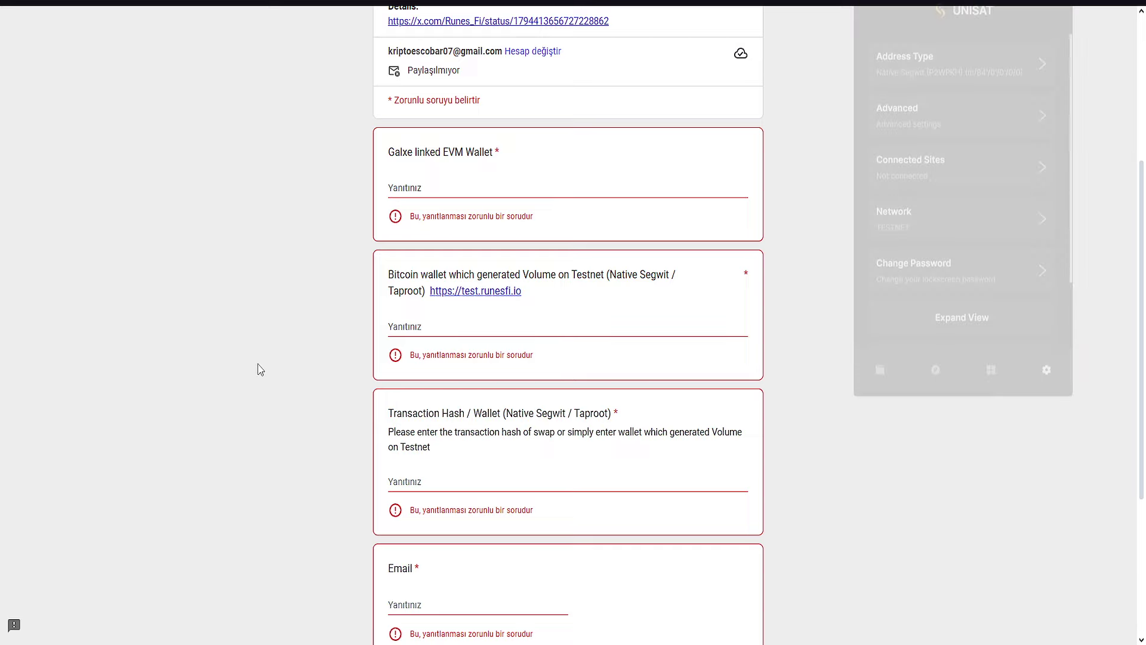
# - Copy the swap order's transaction hash from mempool.space and return to the contributor form
pyautogui.scroll(-2, 362, 353)
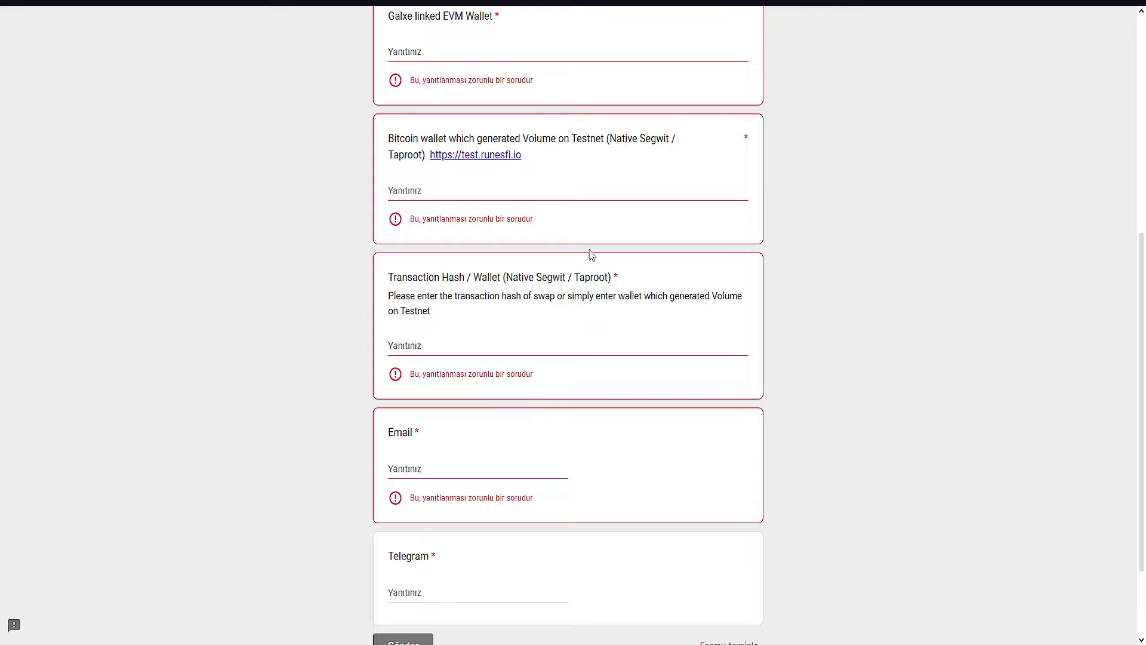
pyautogui.click(624, 3)
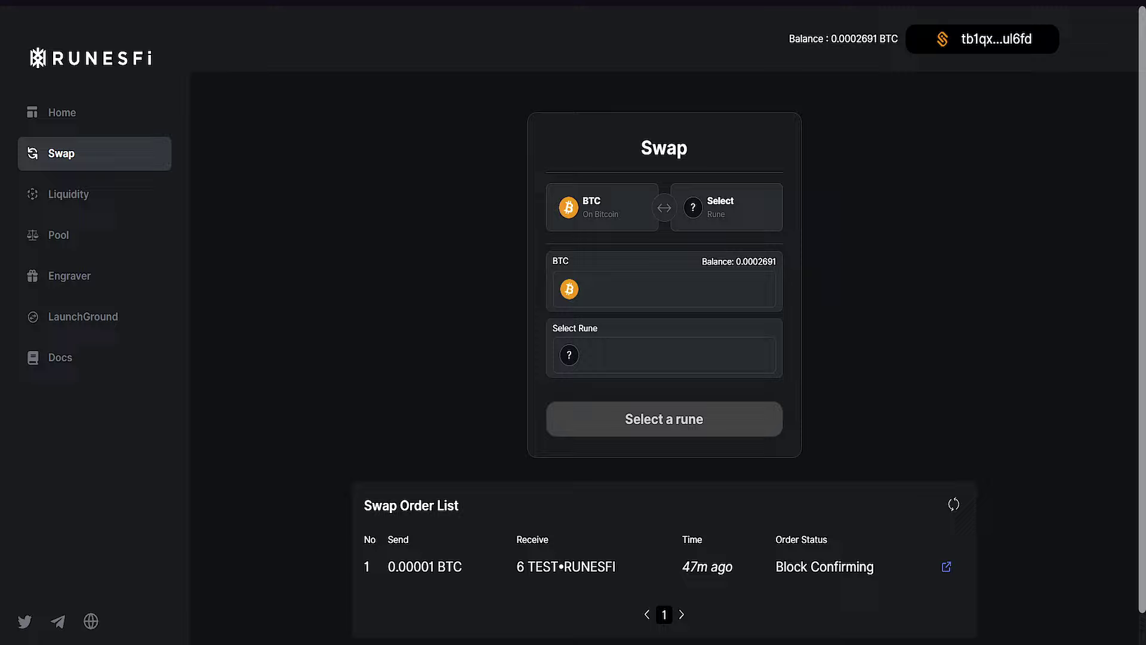
pyautogui.click(947, 572)
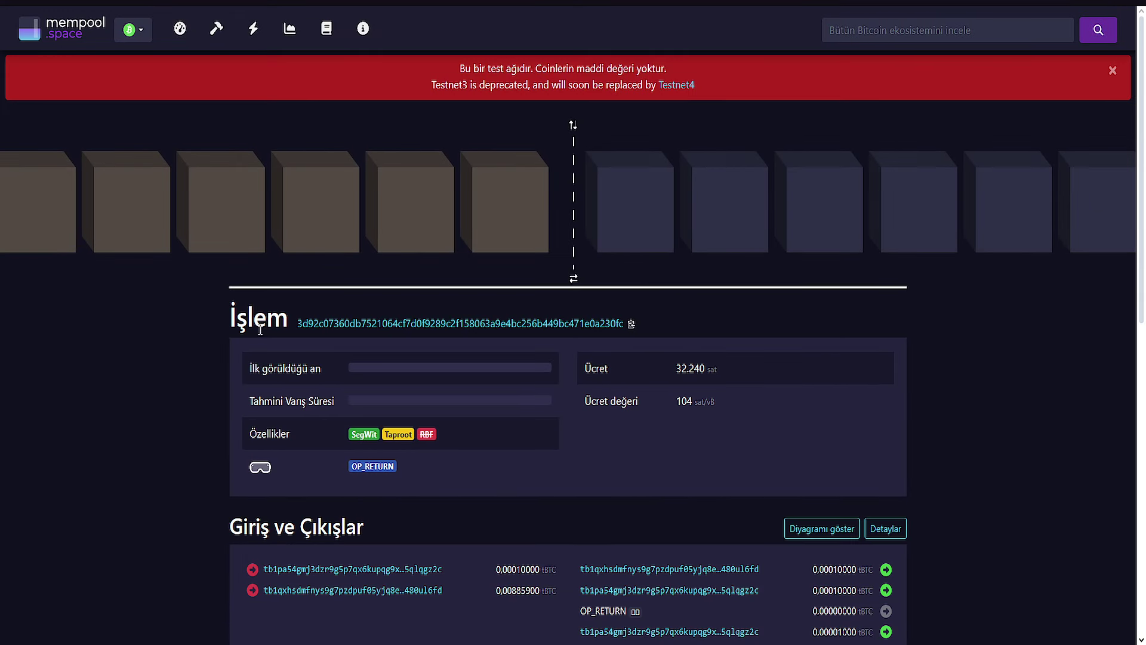
pyautogui.click(631, 323)
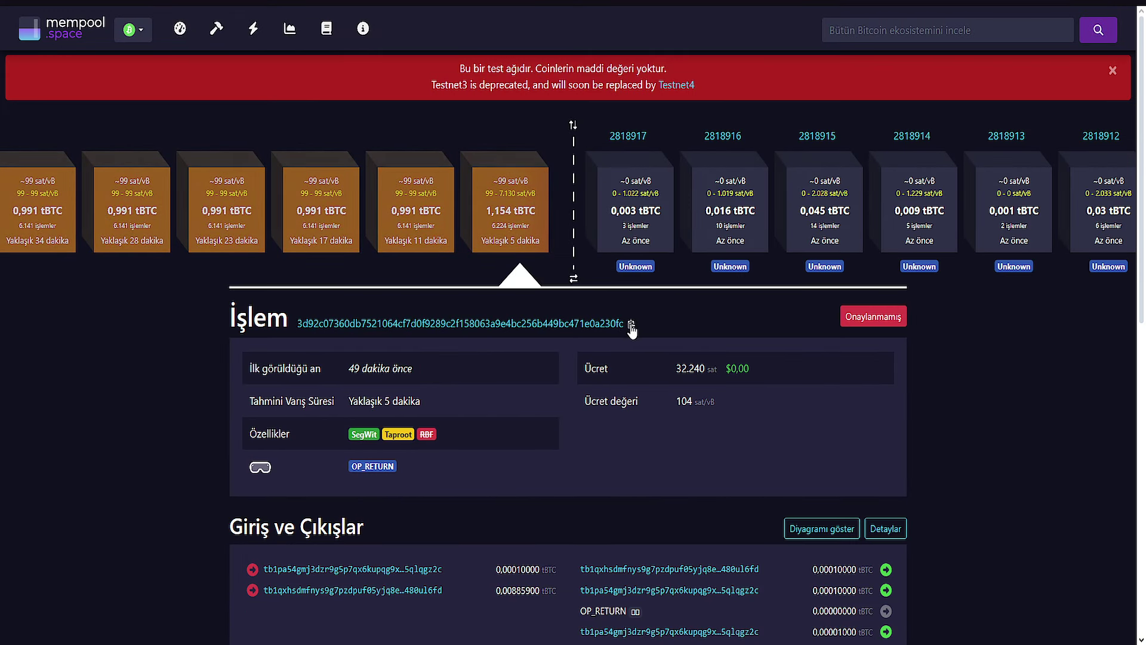
pyautogui.hotkey('ctrl', 'w')
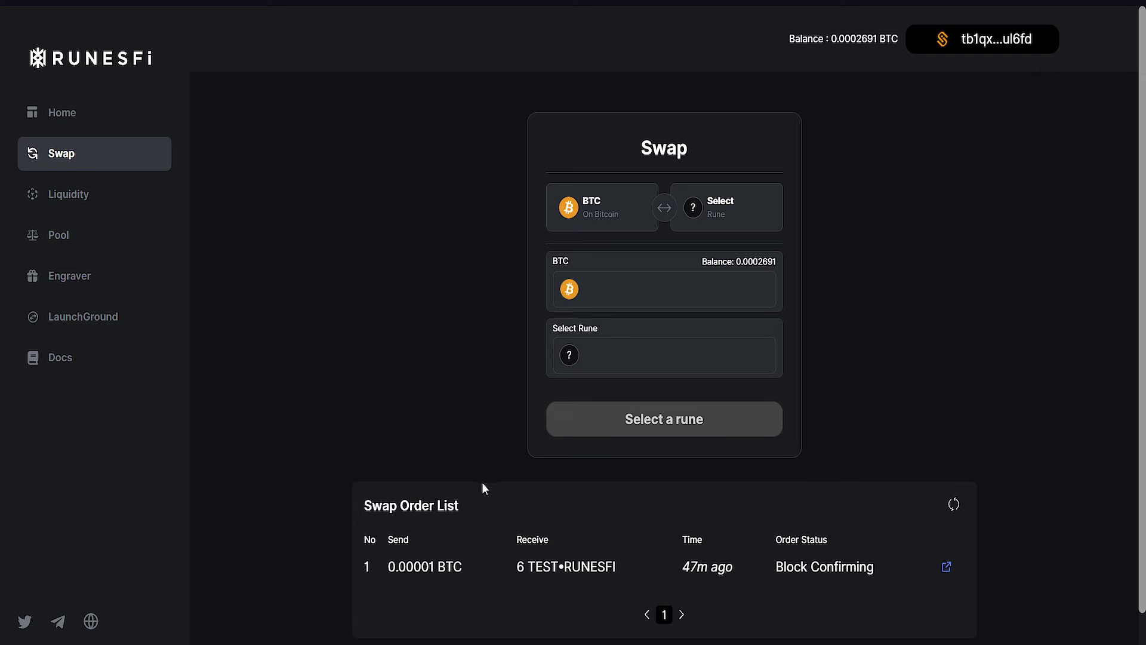
pyautogui.hotkey('ctrl', 'Tab')
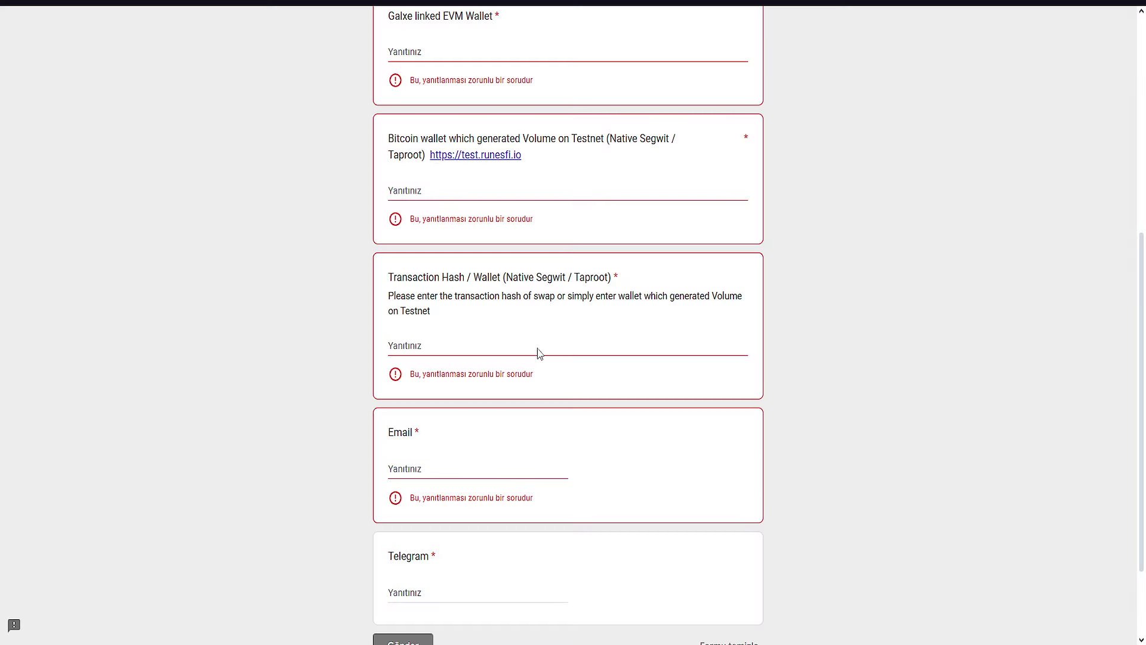
# - Focus the Transaction Hash / Wallet answer and review the form's remaining questions, including Email and Telegram
pyautogui.click(435, 344)
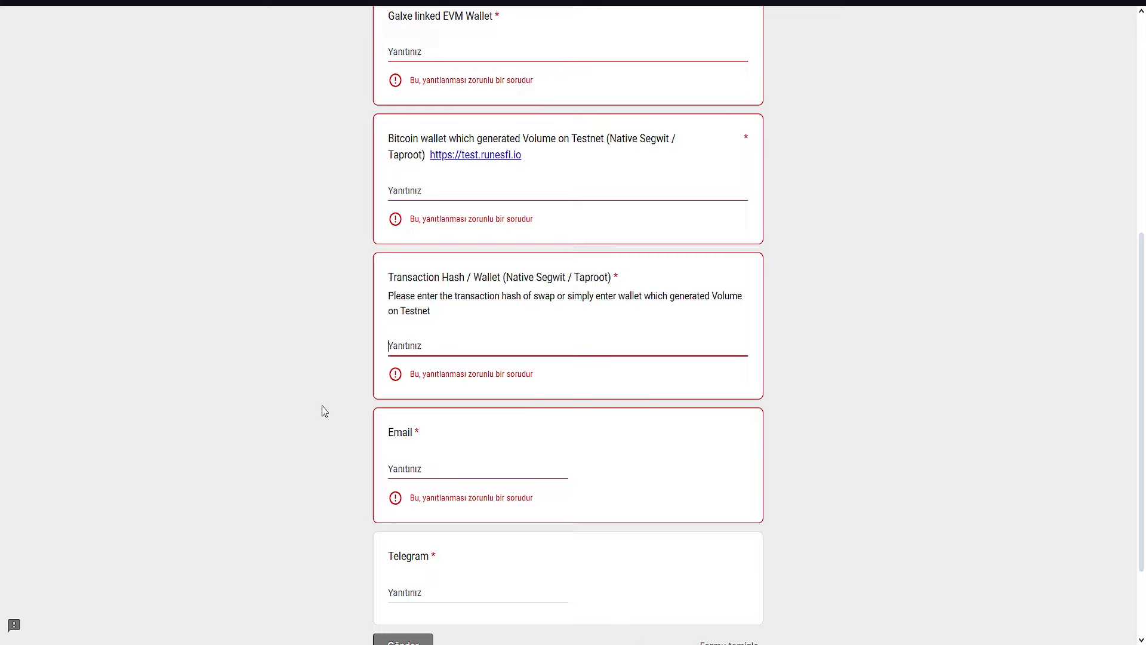
pyautogui.scroll(-2, 484, 322)
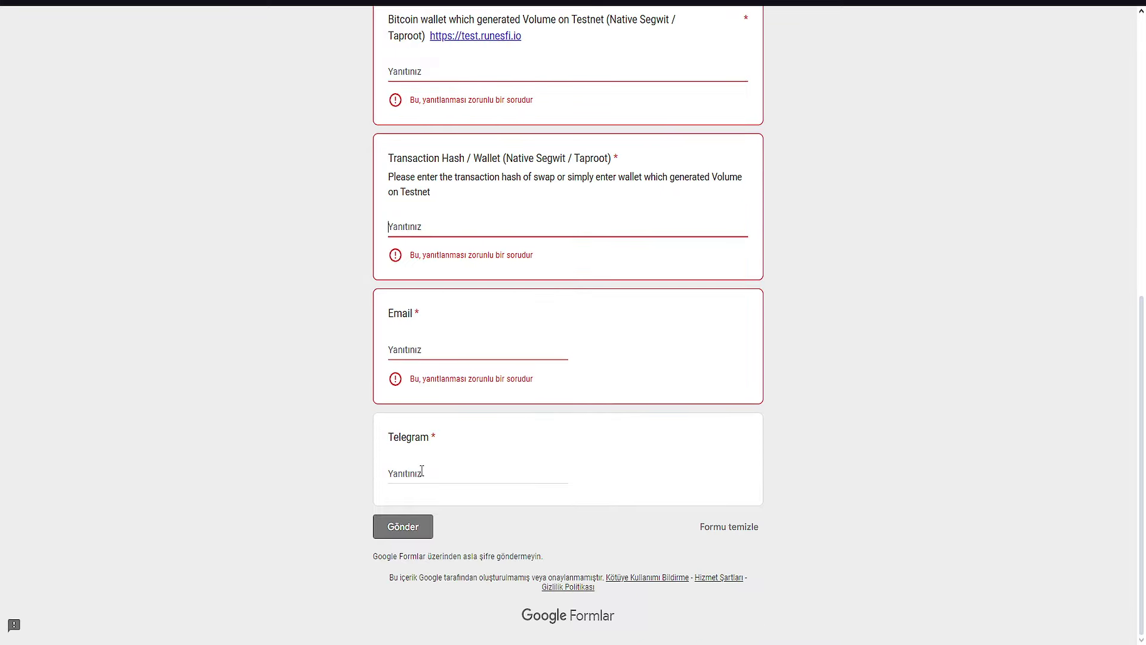
pyautogui.scroll(5, 263, 404)
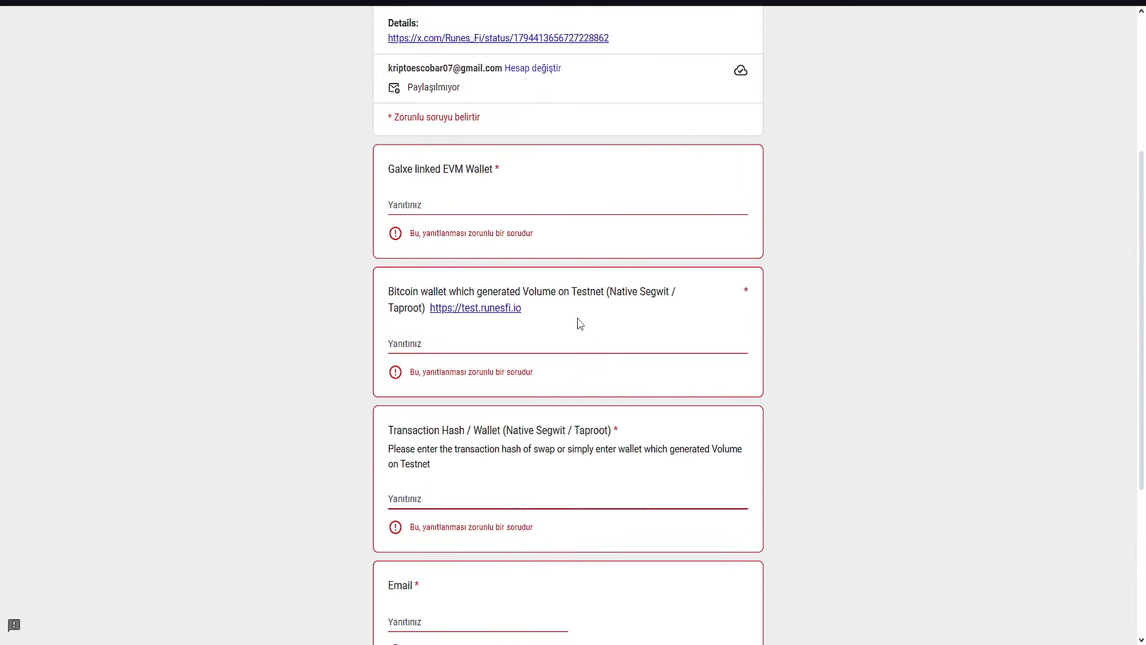
pyautogui.scroll(-5, 481, 429)
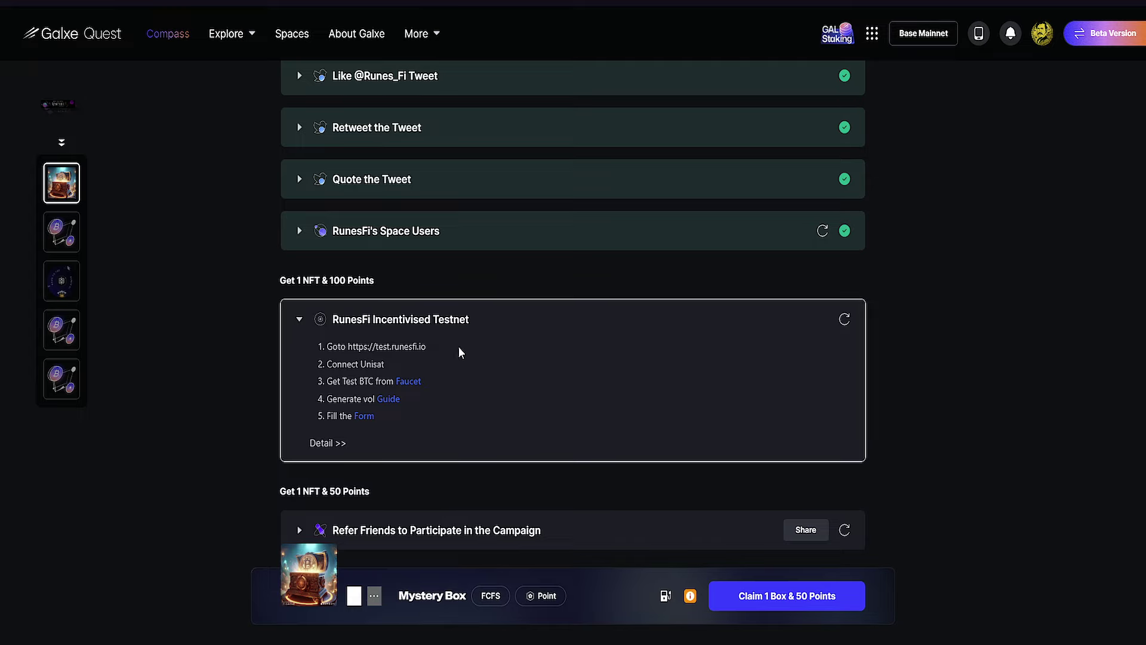
# - Review the description, dates and task list of the Mint RunesFi Testnet Stones - Week 1 quest
pyautogui.scroll(2, 302, 251)
pyautogui.scroll(2, 302, 229)
pyautogui.scroll(-5, 300, 334)
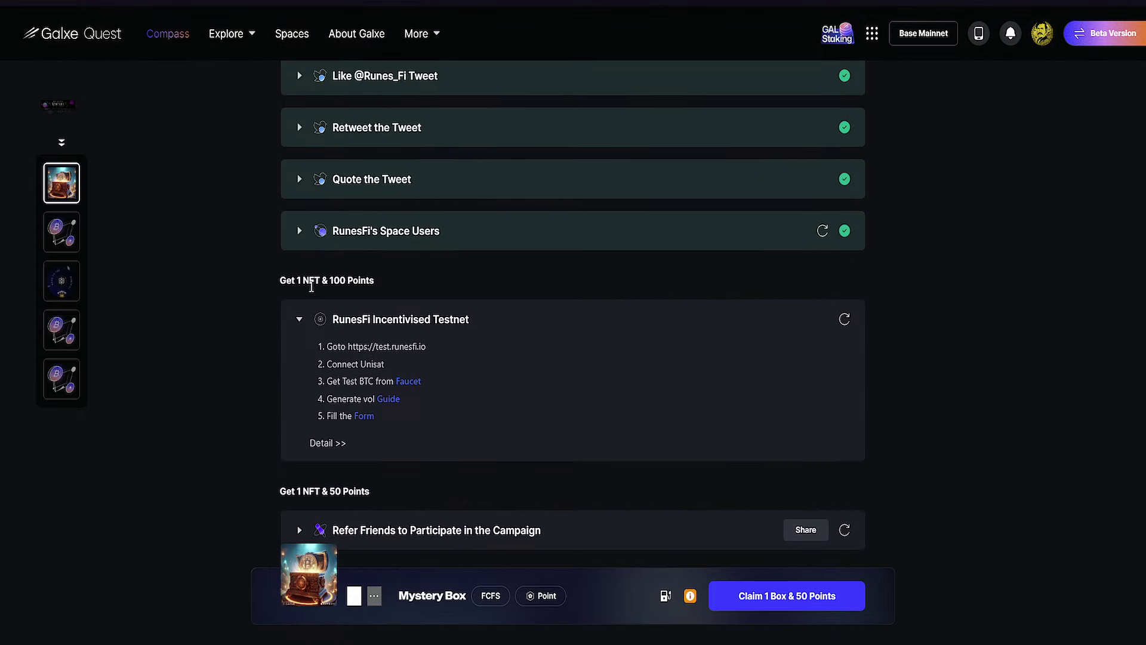
pyautogui.scroll(6, 519, 320)
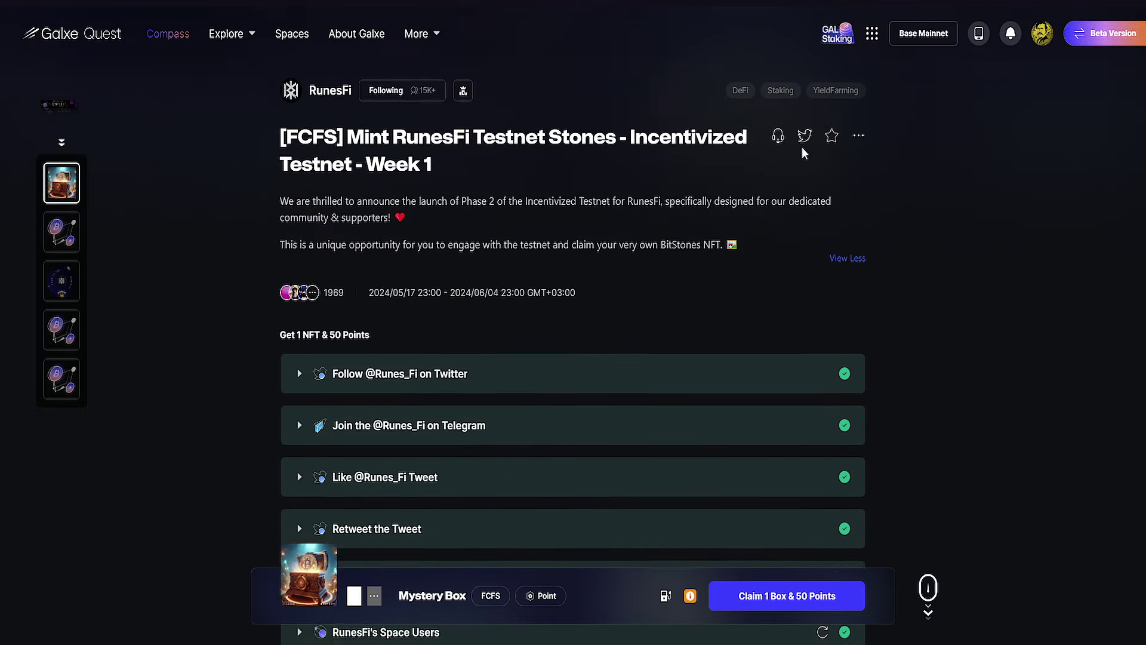
pyautogui.moveTo(660, 252); pyautogui.dragTo(718, 258)
pyautogui.click(702, 319)
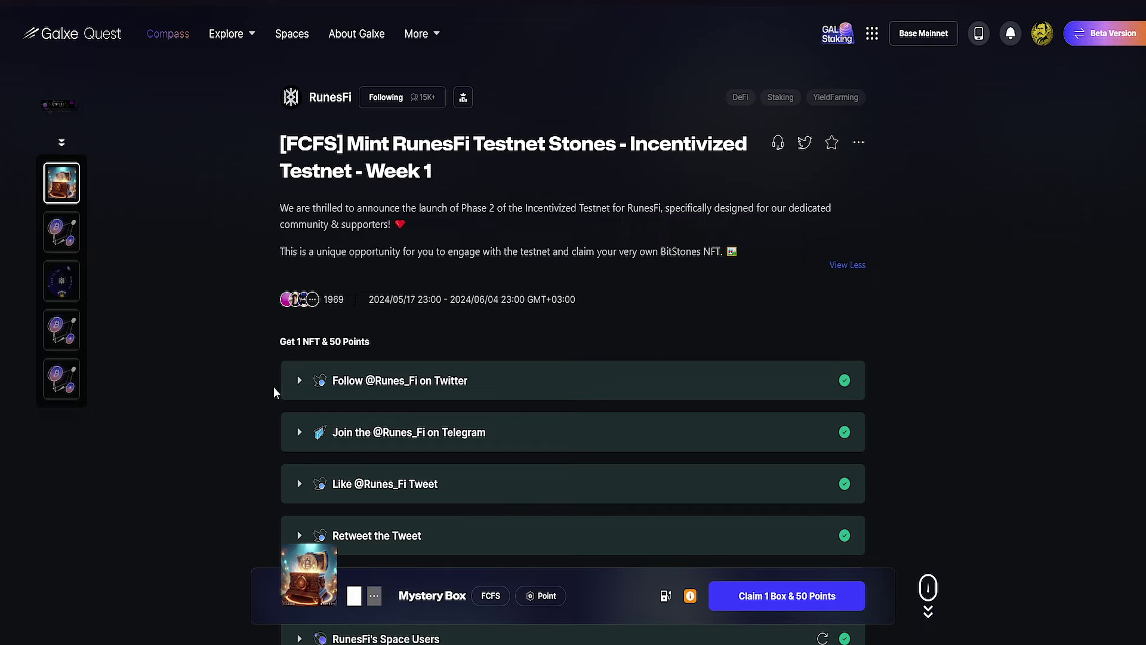
pyautogui.scroll(-2, 292, 402)
# - Open the RunesFi Road to TGE - Week 2 quest worth 200 points and review its tasks and claim status
pyautogui.click(62, 229)
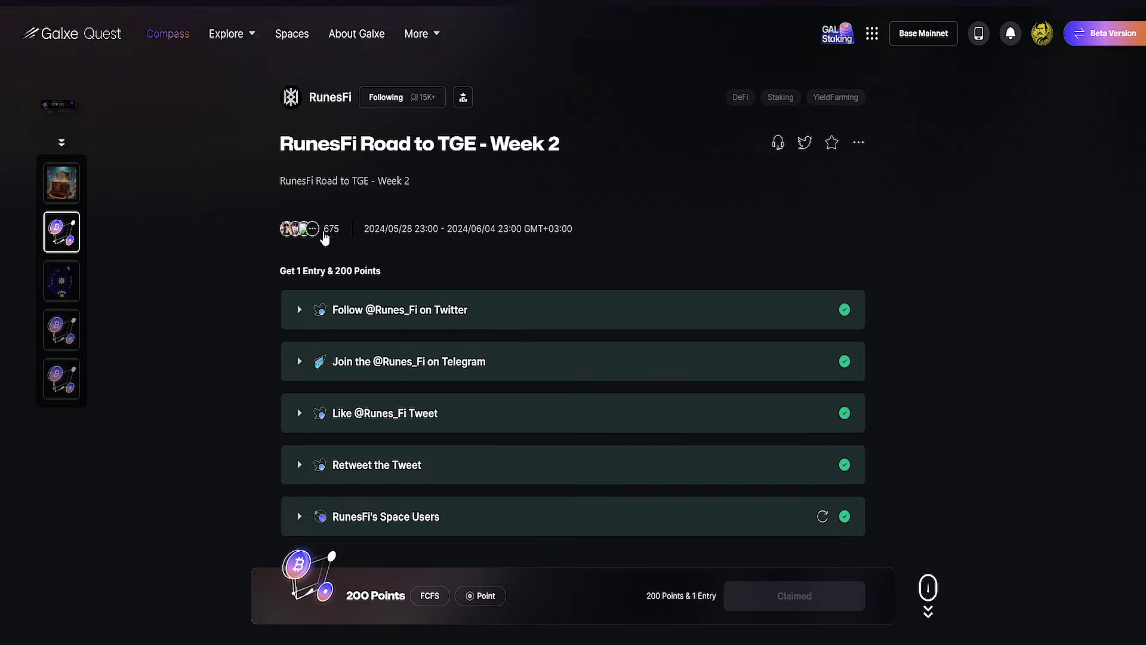
pyautogui.scroll(-2, 435, 389)
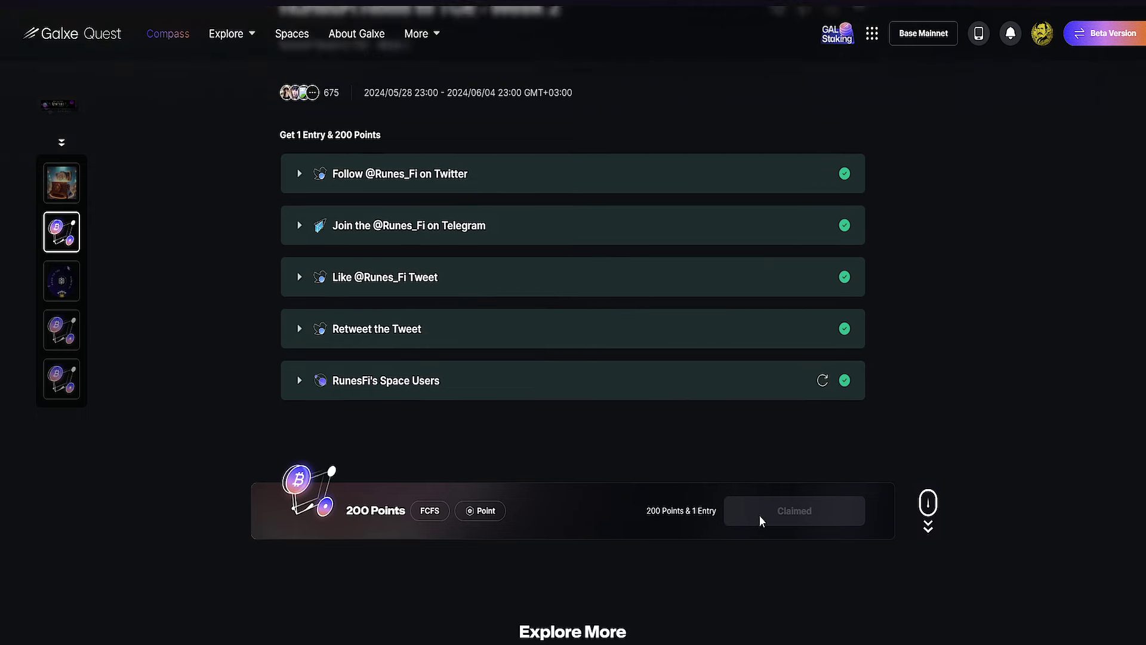
pyautogui.moveTo(709, 476)
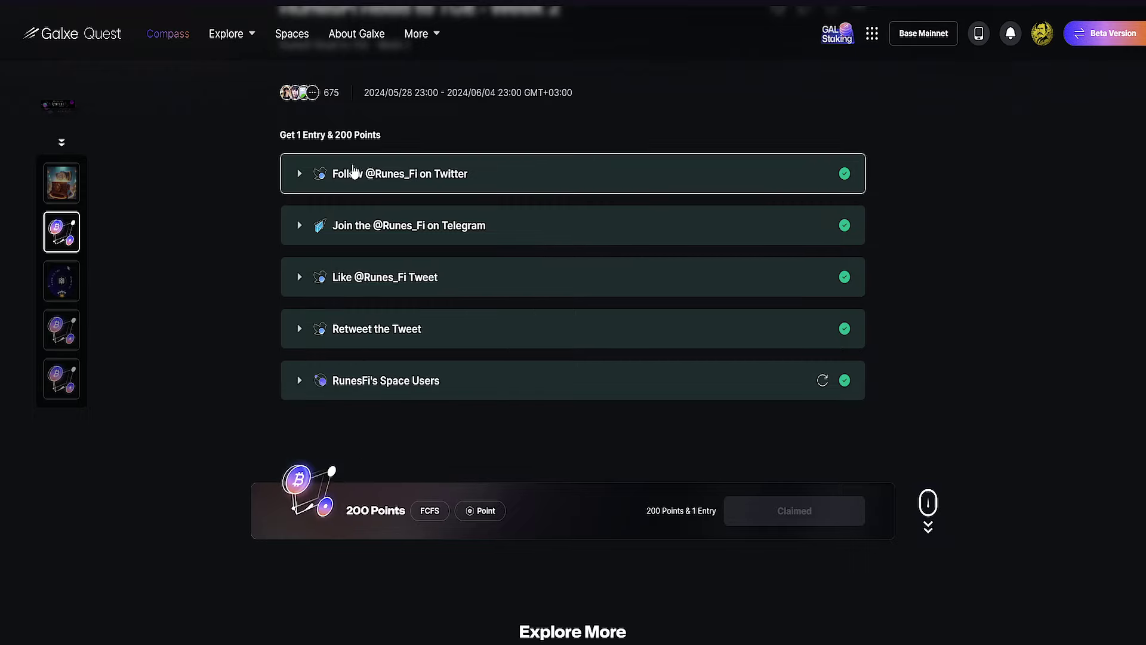
# - Open the neighbouring quest rewarding 1 OAT & 20 Points and review its tasks, including the friend referral
pyautogui.click(71, 293)
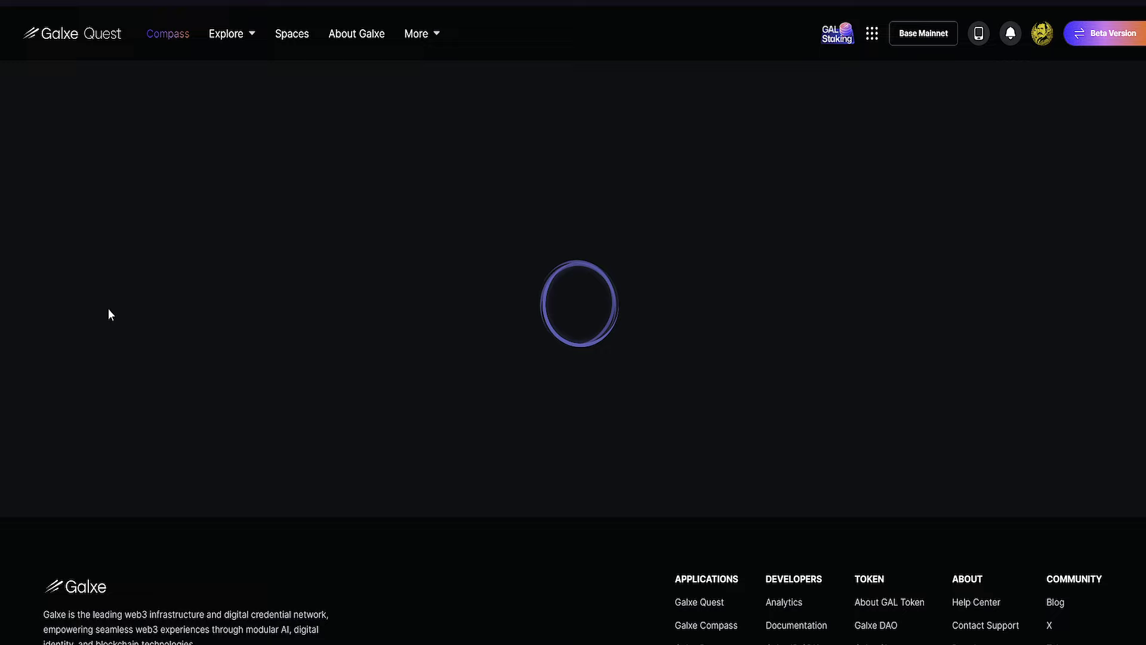
pyautogui.scroll(-2, 513, 256)
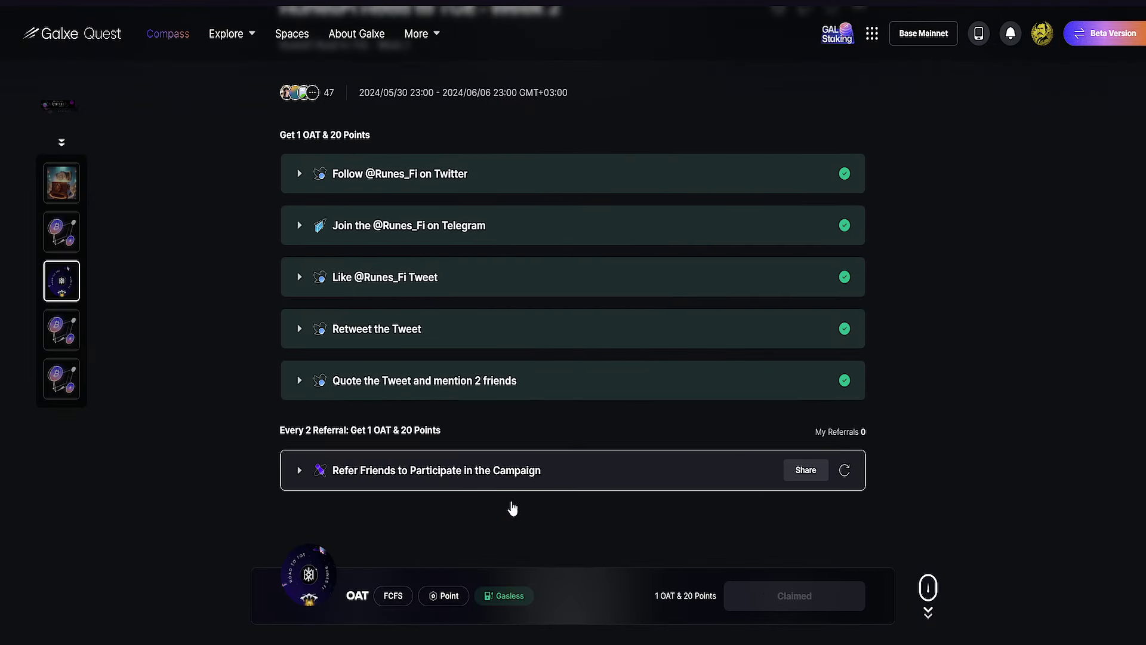
pyautogui.moveTo(300, 568)
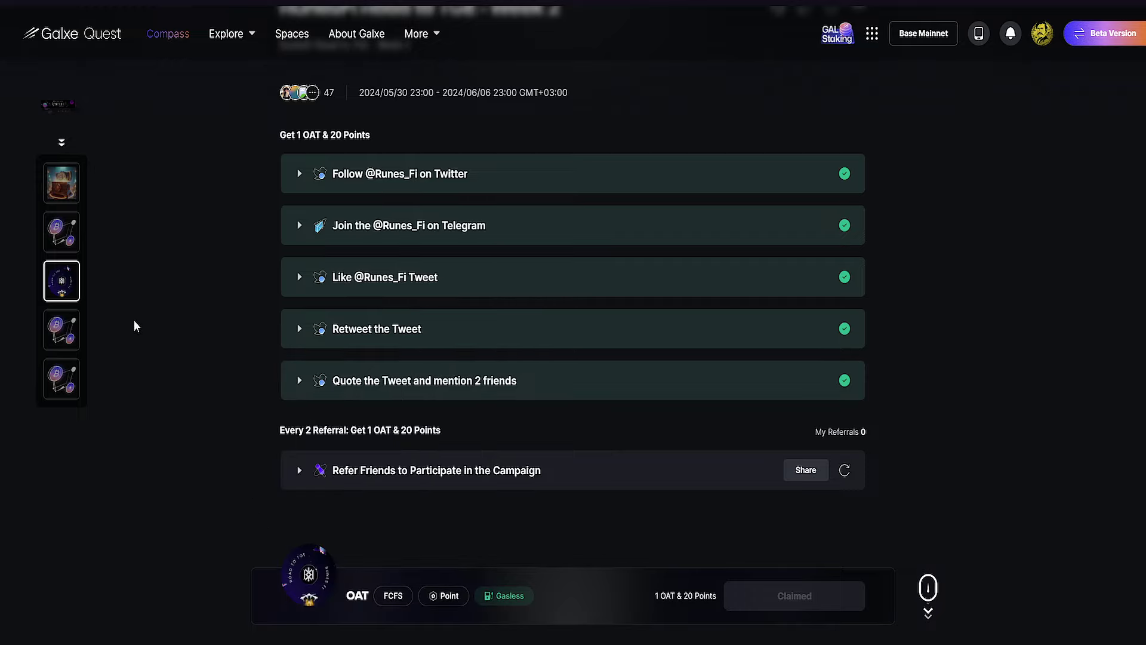
# - View the RunesFi Road to TGE Week 3 and Week 4 quests and examine their dates and tasks
pyautogui.click(68, 335)
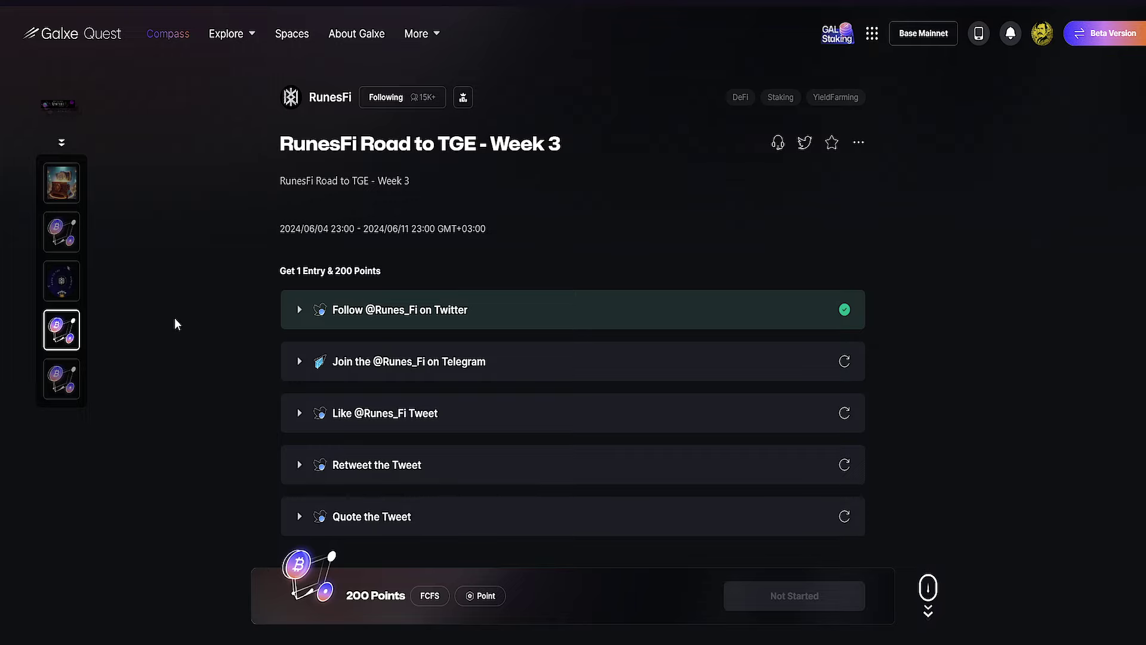
pyautogui.scroll(-2, 222, 346)
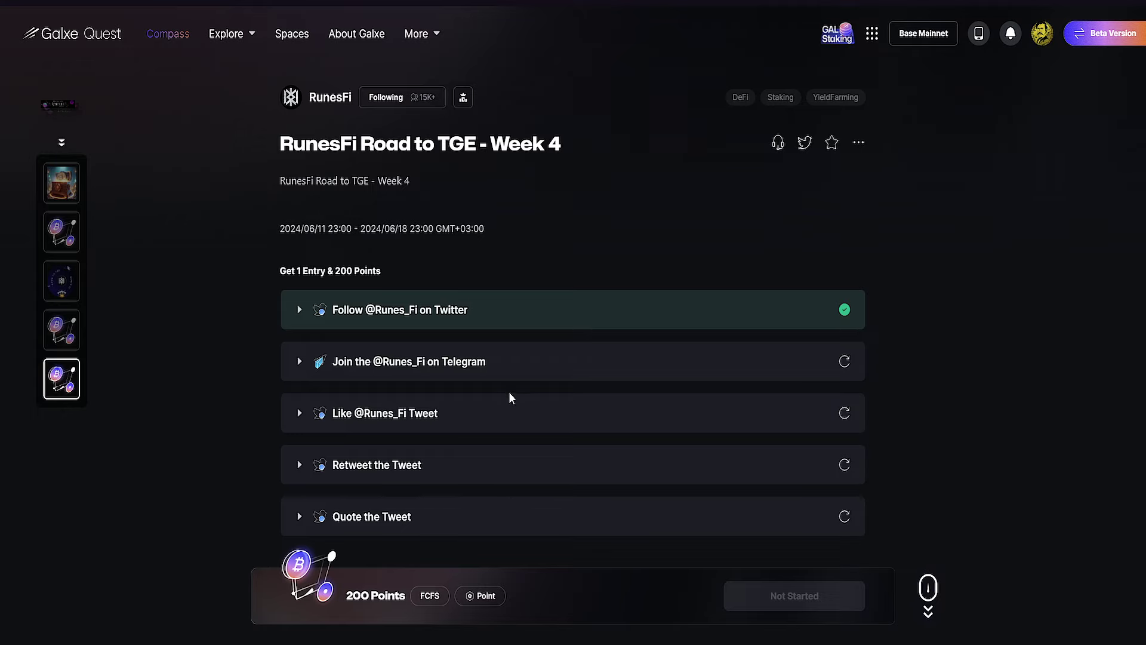
pyautogui.scroll(-2, 511, 398)
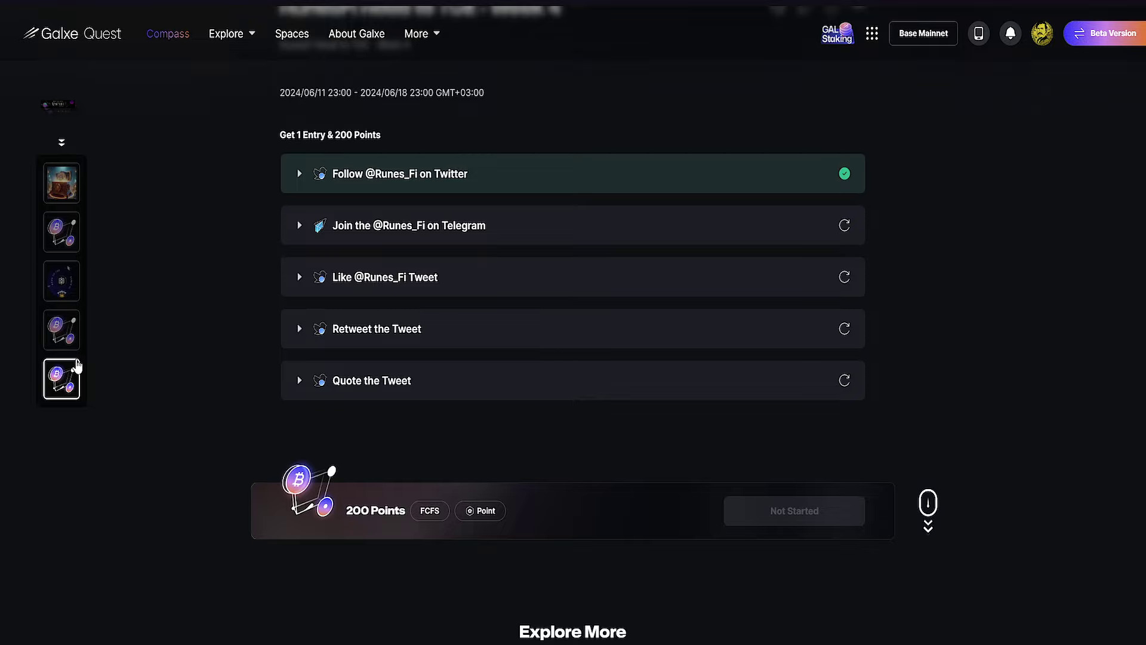
pyautogui.scroll(2, 50, 334)
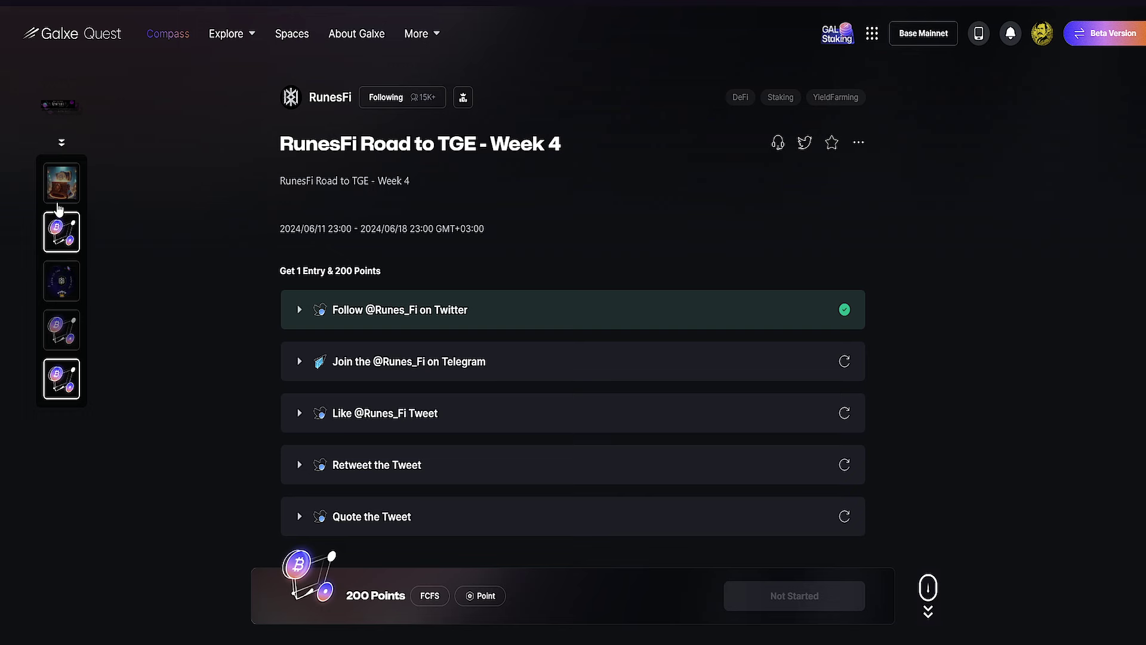
# - Return to the Mint RunesFi Testnet Stones - Week 1 quest, expand its full description and go to its reward claim
pyautogui.click(62, 182)
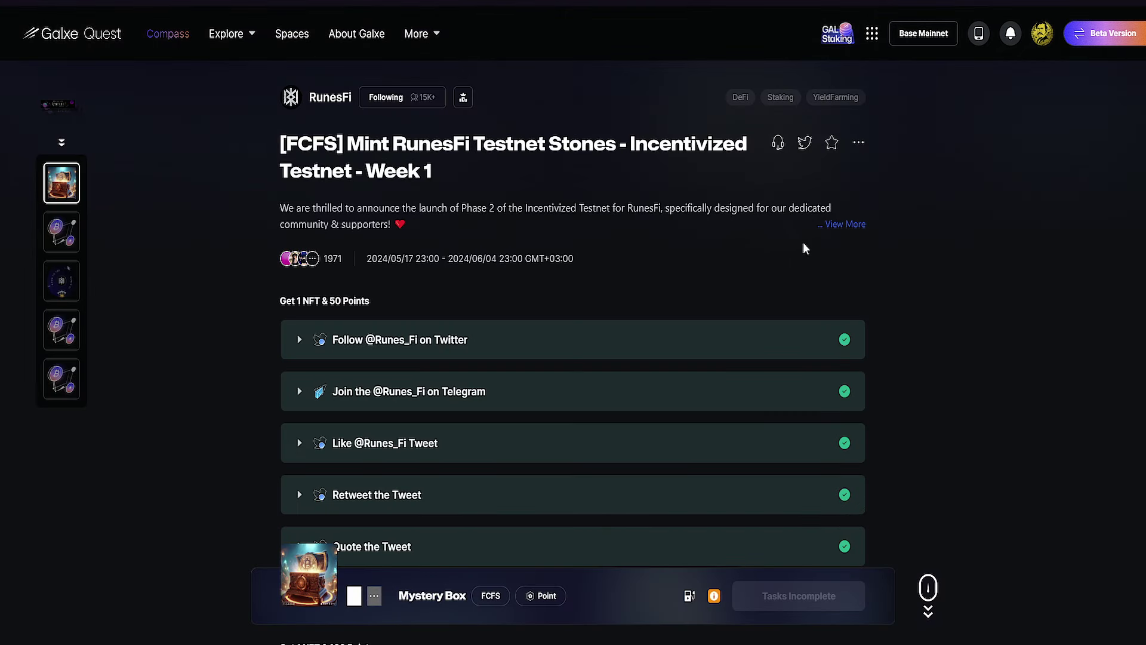
pyautogui.click(838, 225)
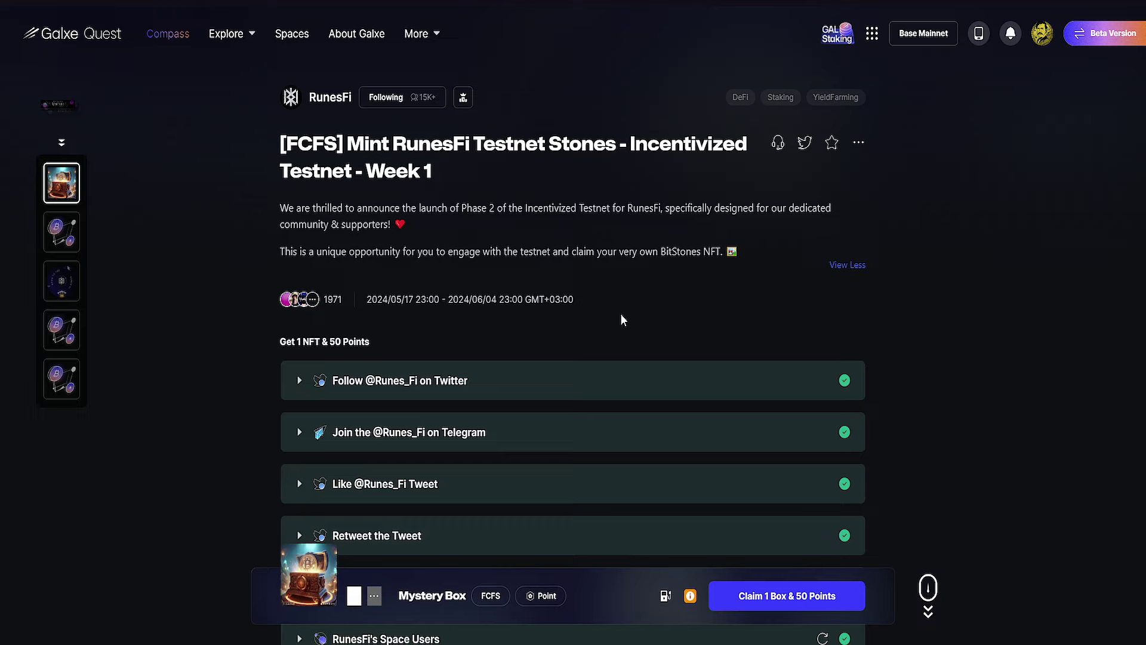
pyautogui.scroll(-2, 622, 320)
pyautogui.scroll(-2, 383, 463)
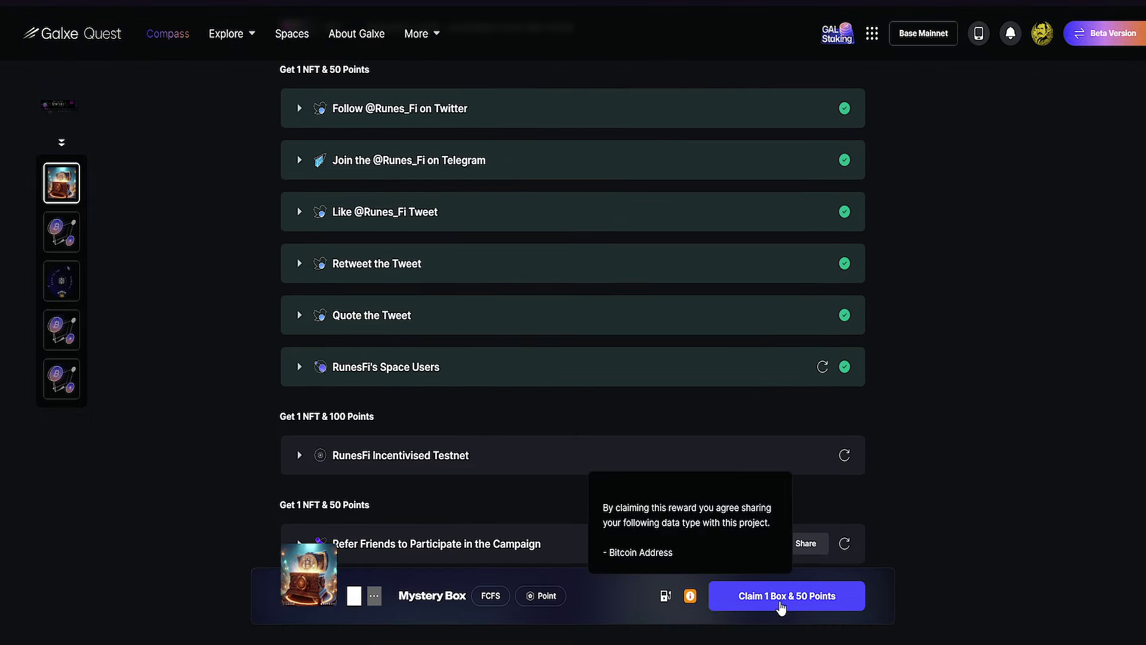
# - View the Mystery Box claim's cost breakdown, then try claiming 1 Box & 50 Points and dismiss the account connection request
pyautogui.click(666, 597)
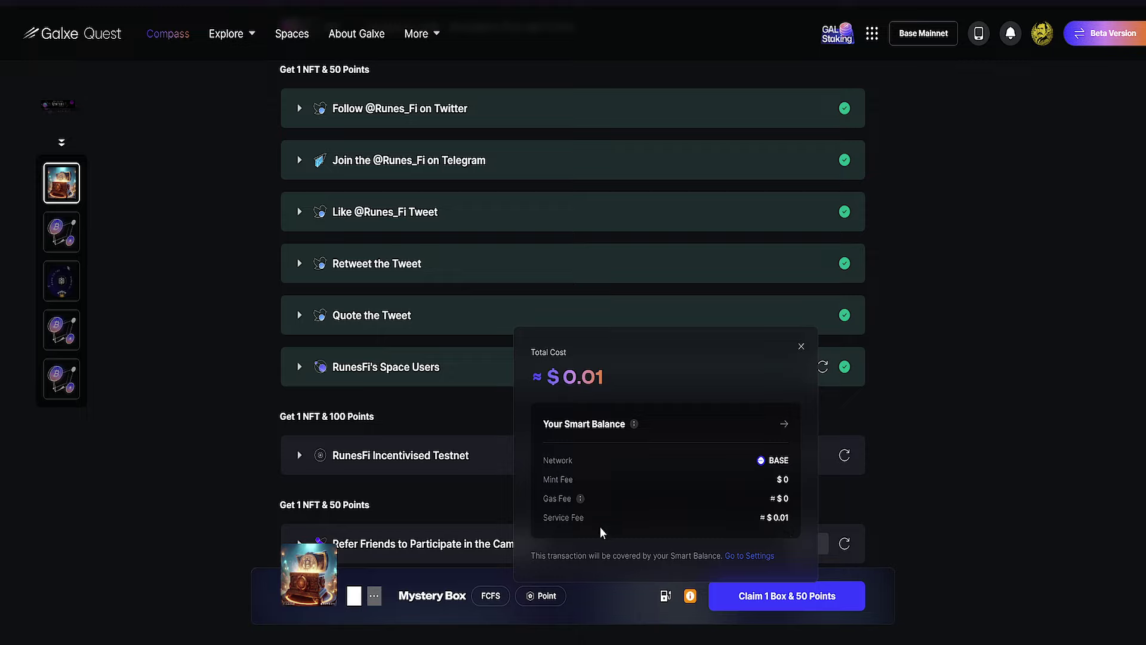
pyautogui.click(780, 597)
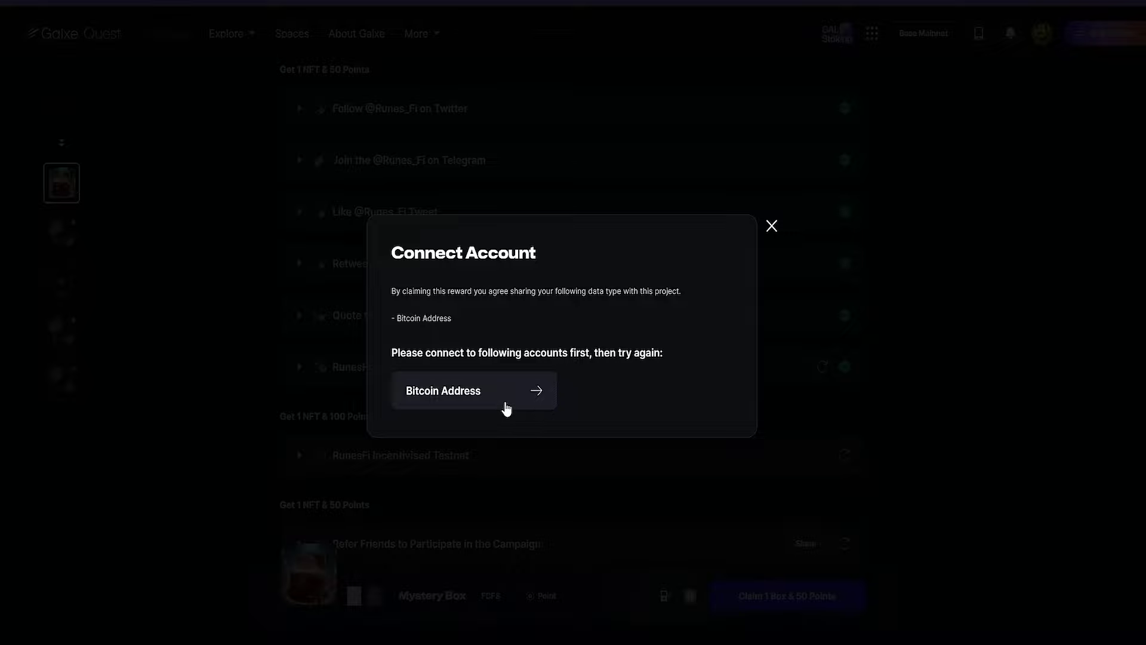
pyautogui.click(771, 225)
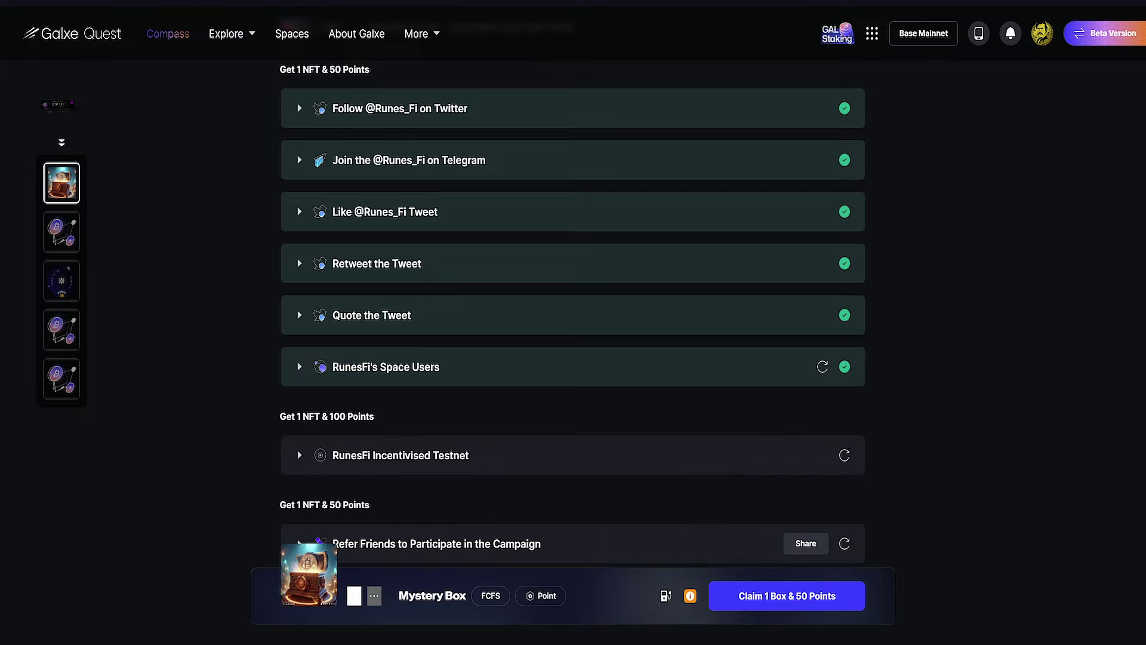
# - Open the UniSat wallet to view its Bitcoin Testnet account, then close it and return to the quest's title
pyautogui.click(1034, 2)
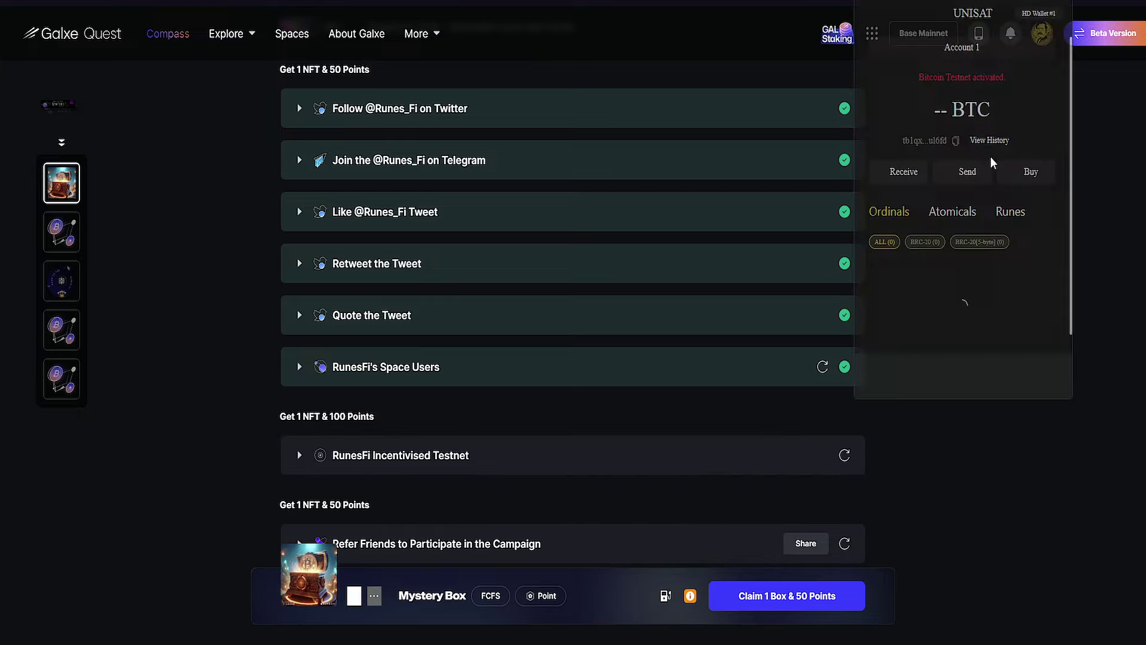
pyautogui.click(226, 395)
pyautogui.scroll(5, 225, 395)
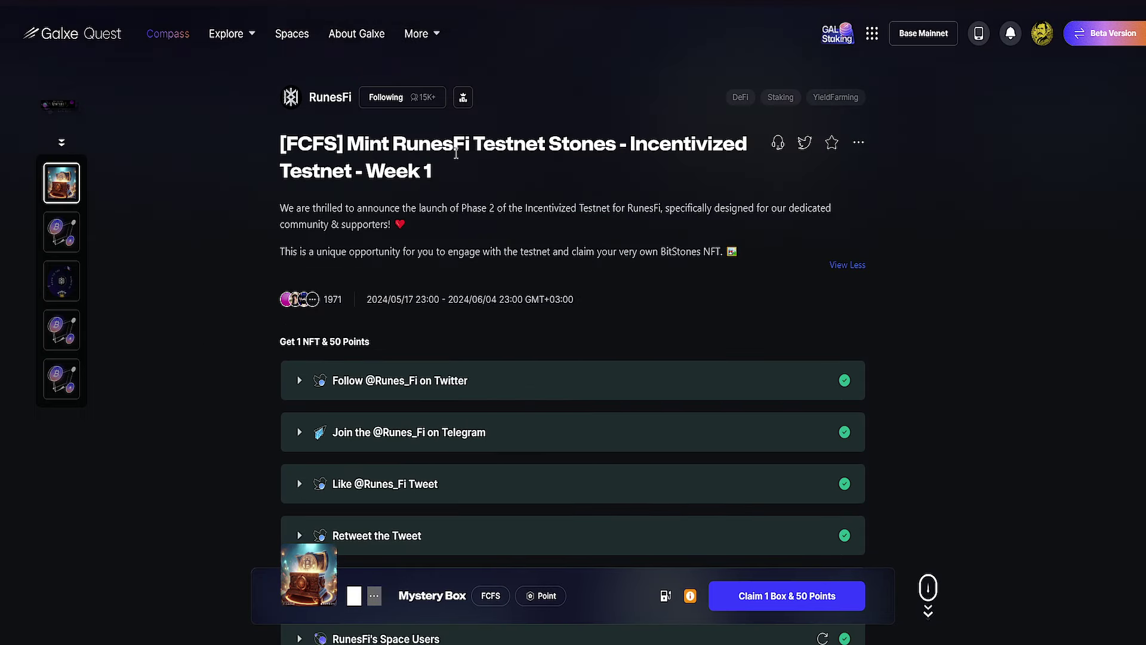
# - Switch to the RunesFi profile on X, examine its profile details and recent posts, and go back to its start
pyautogui.hotkey('ctrl', 'Tab')
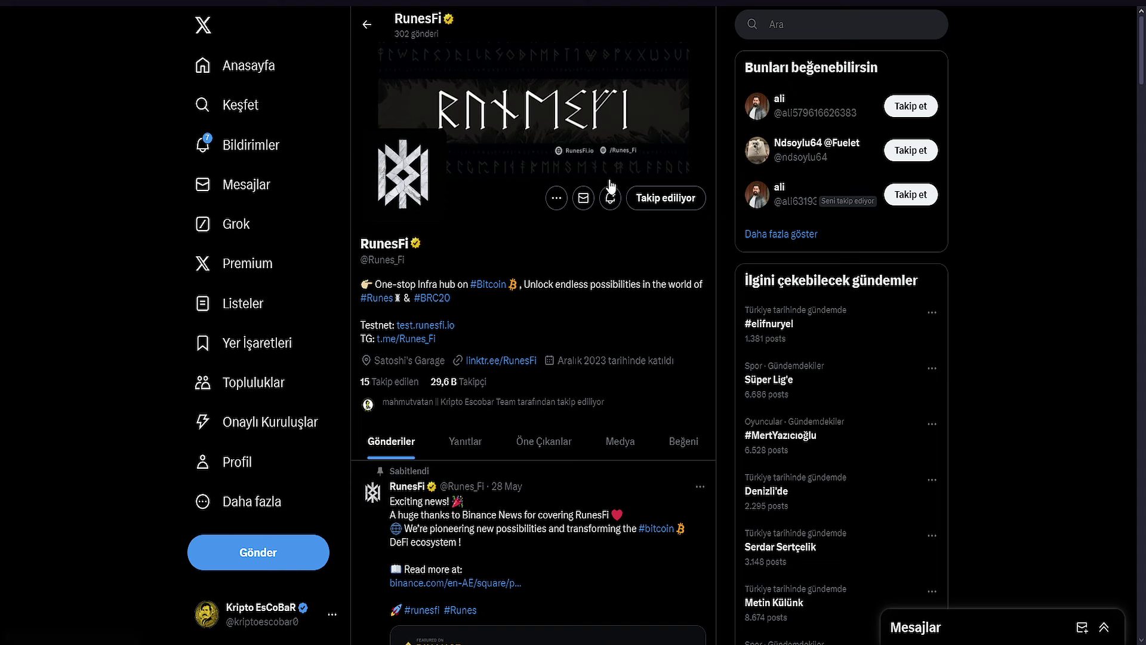
pyautogui.scroll(-2, 475, 364)
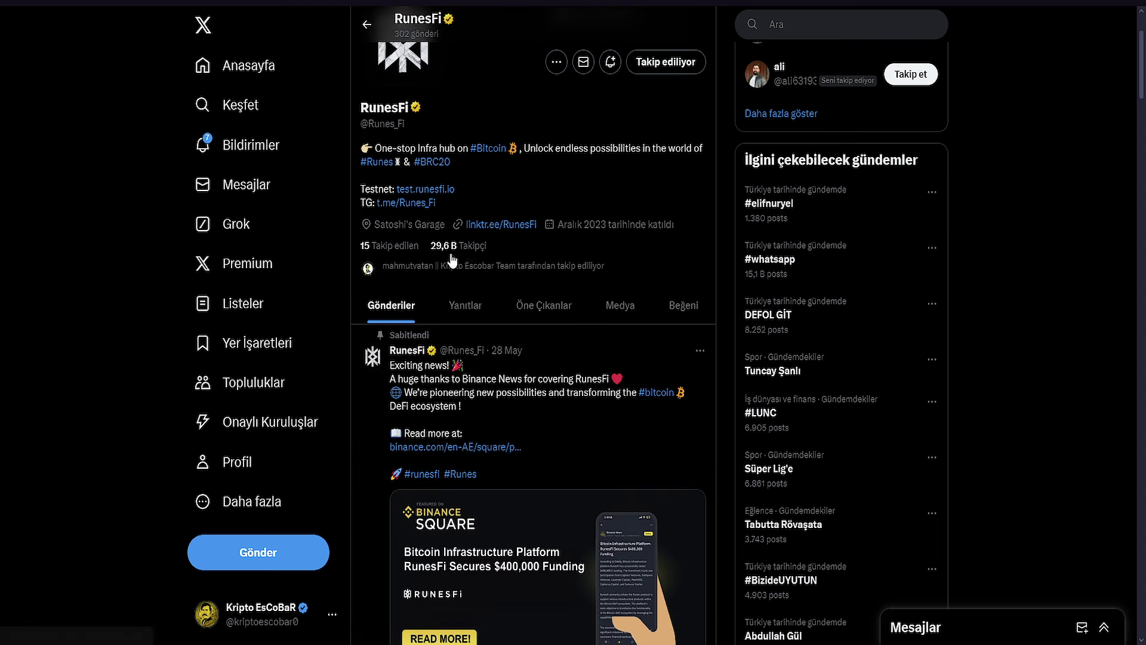
pyautogui.scroll(-2, 476, 276)
pyautogui.scroll(-2, 476, 275)
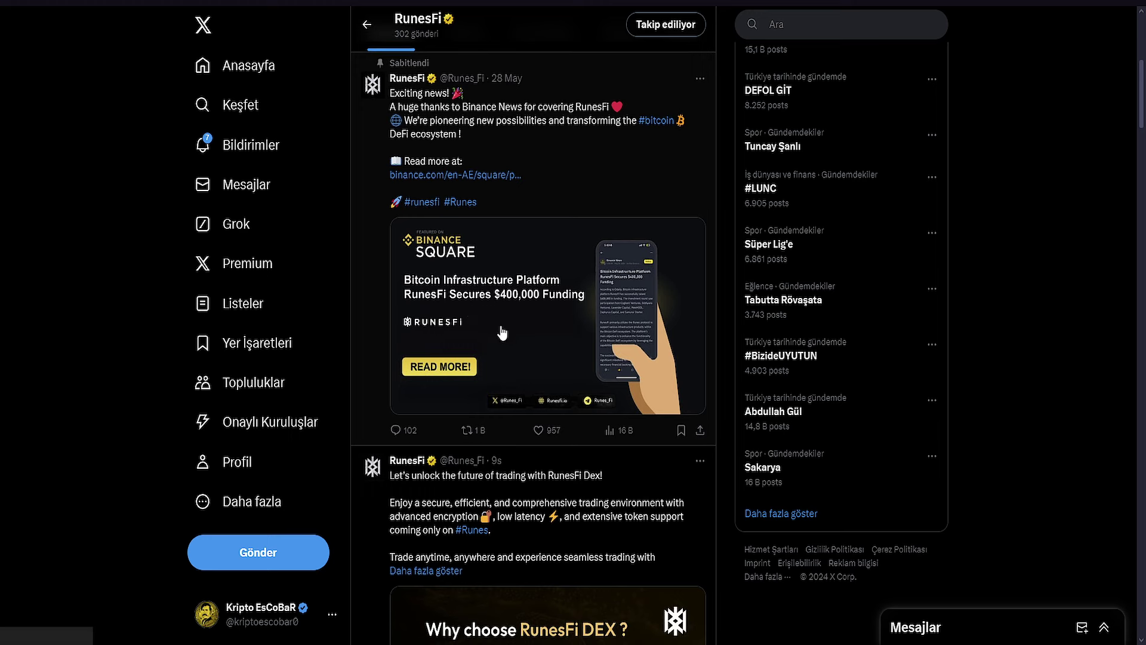
pyautogui.scroll(-2, 554, 285)
pyautogui.scroll(-2, 555, 285)
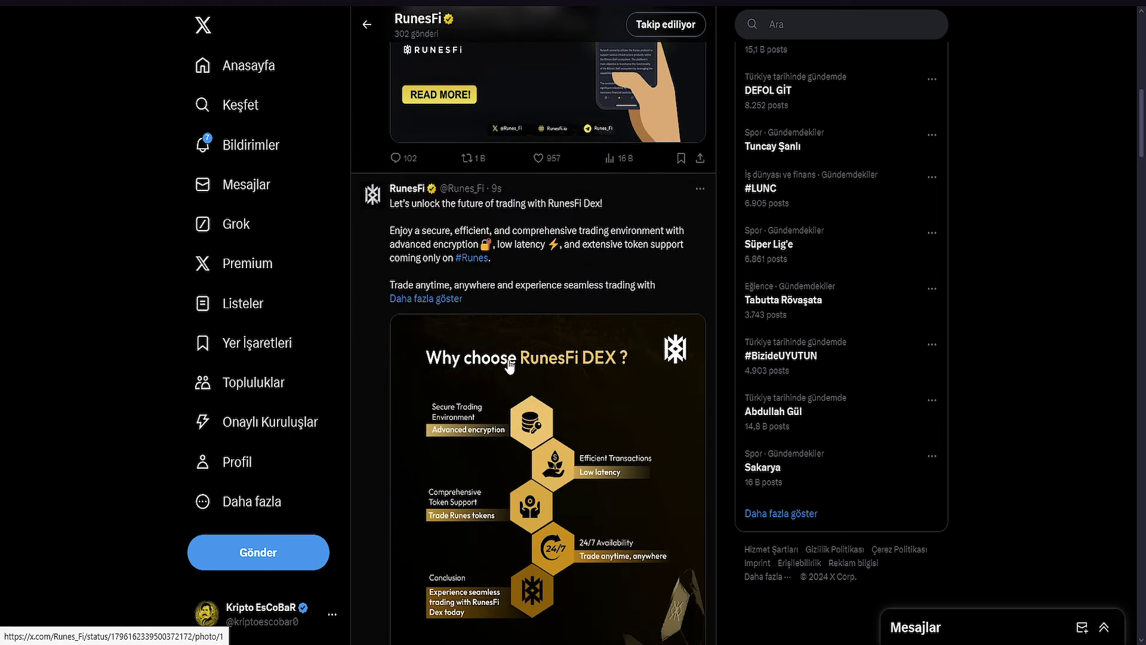
pyautogui.scroll(-2, 561, 285)
pyautogui.scroll(-2, 586, 336)
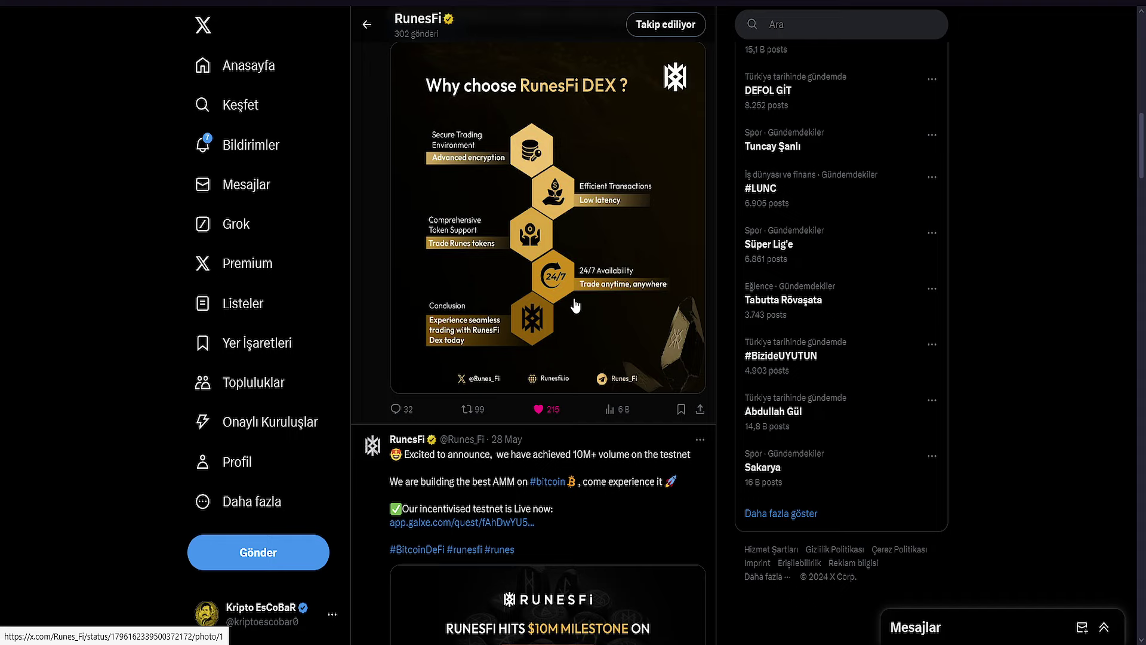
pyautogui.scroll(-2, 575, 305)
pyautogui.scroll(-2, 607, 476)
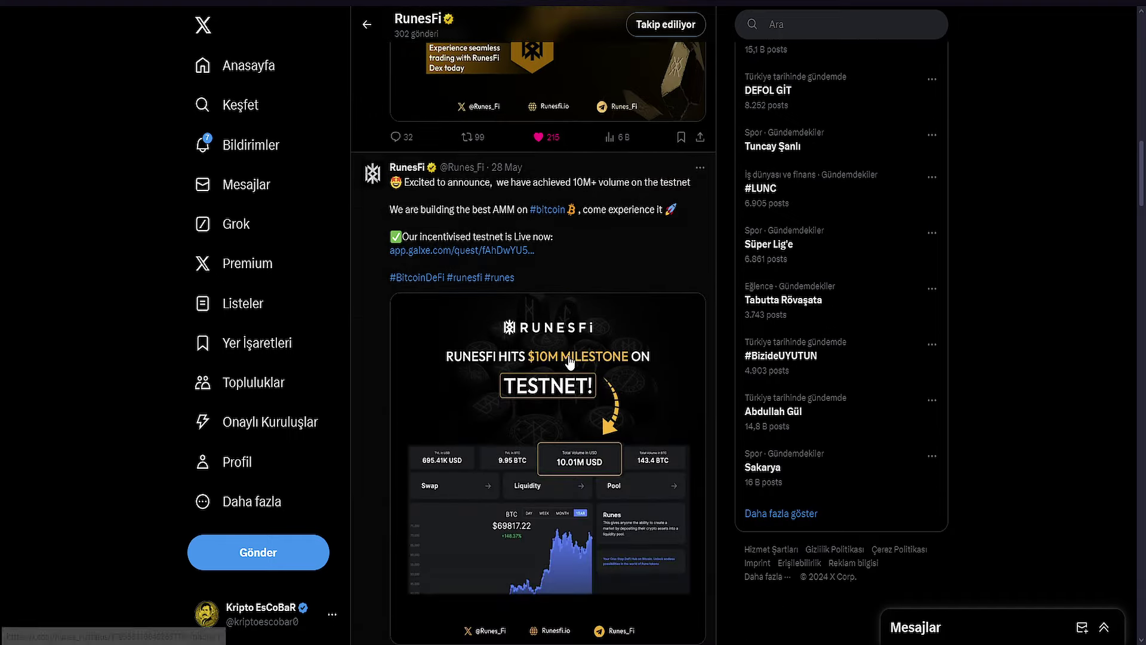
pyautogui.scroll(-9, 602, 471)
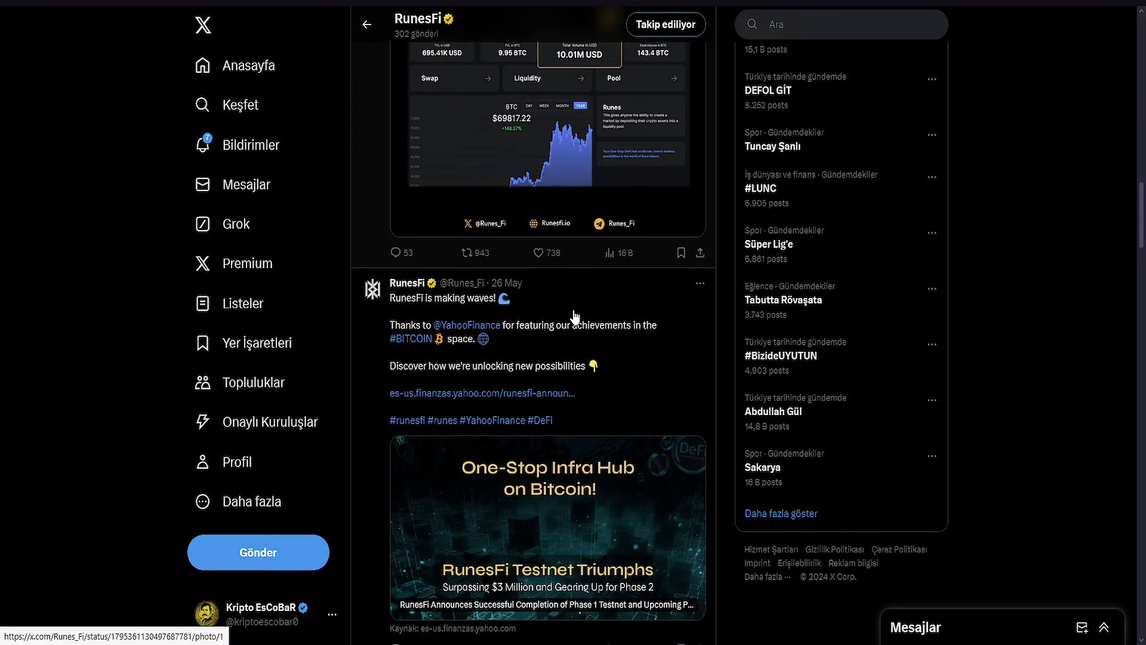
pyautogui.scroll(-14, 575, 317)
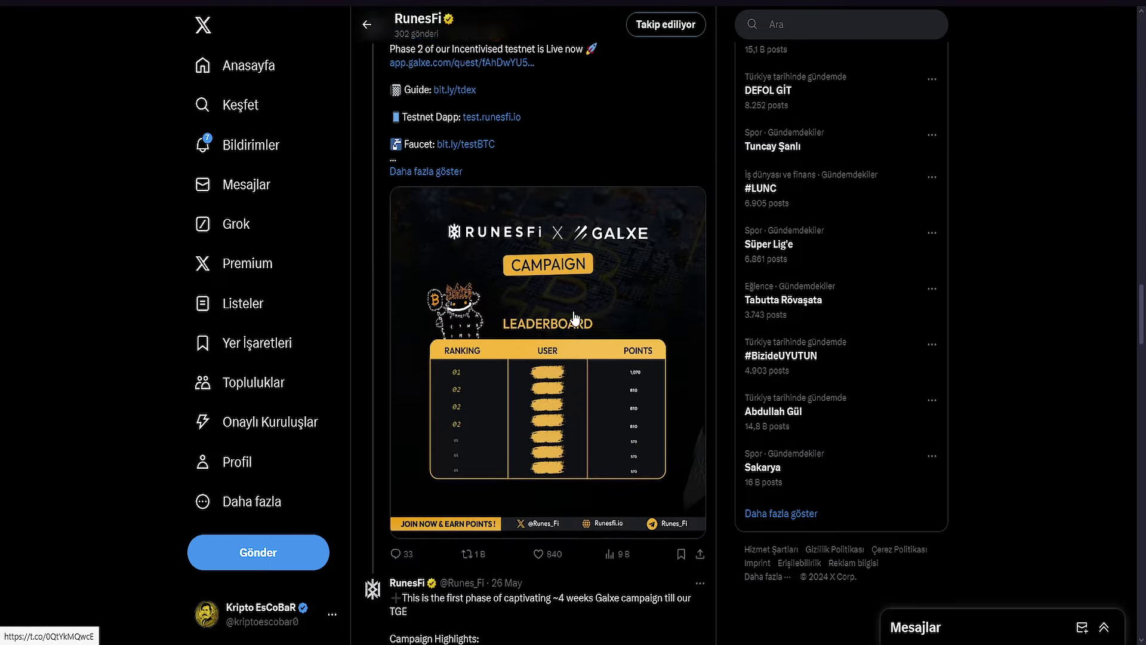
pyautogui.scroll(4, 575, 317)
pyautogui.scroll(-2, 575, 316)
pyautogui.scroll(18, 575, 316)
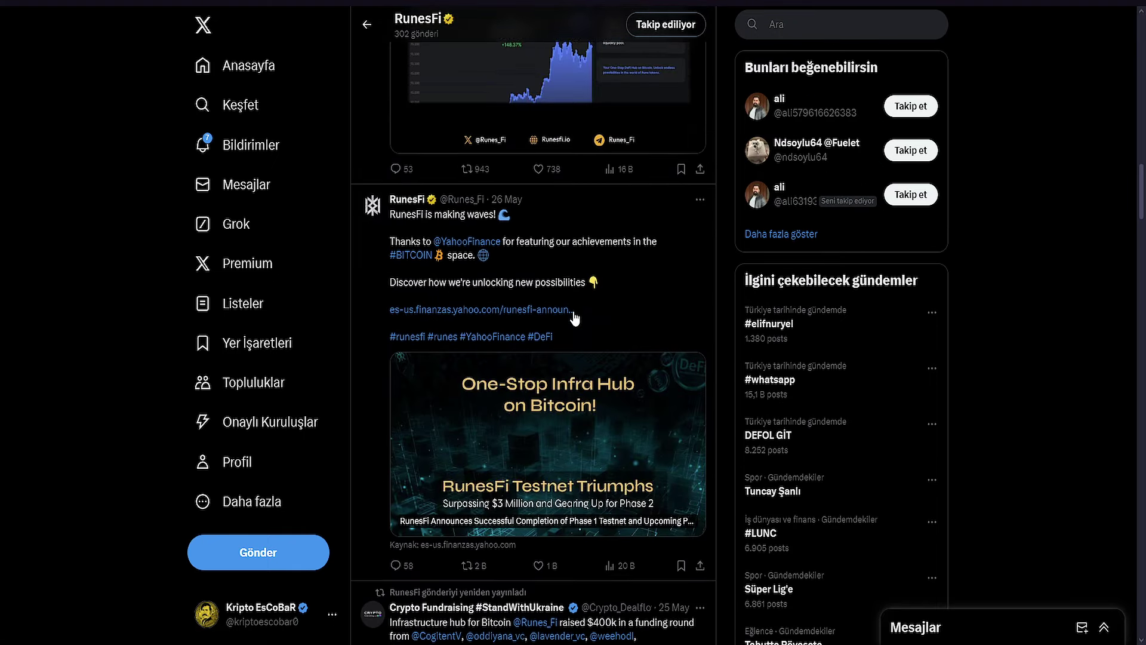
pyautogui.scroll(15, 574, 318)
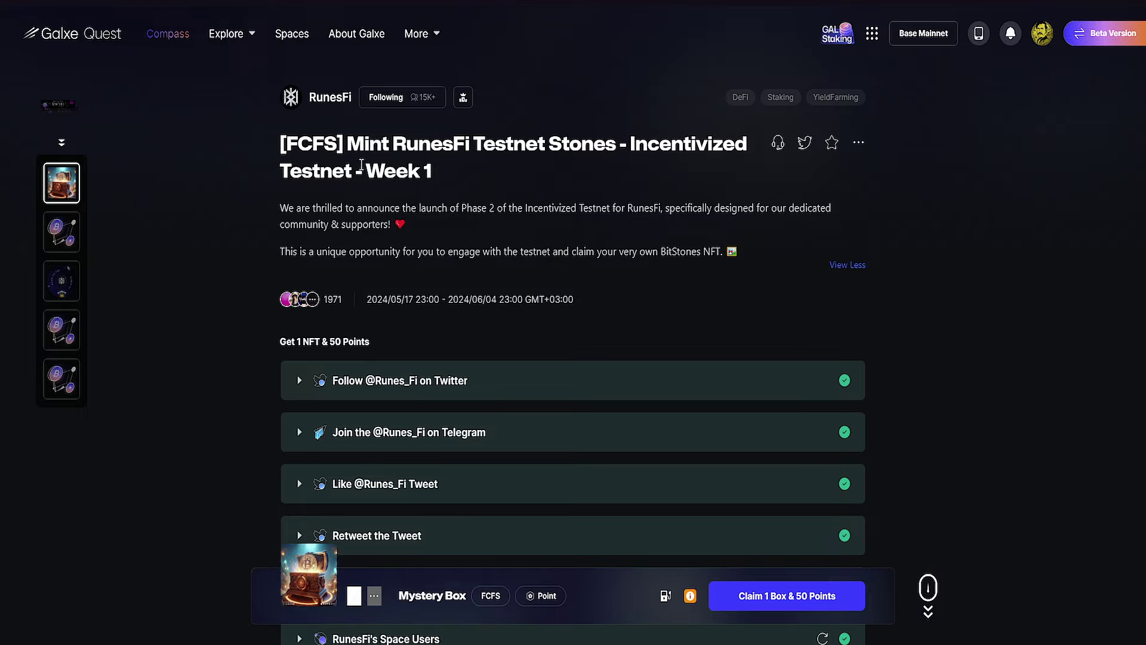
# - Highlight the [FCFS] tag in the Galxe quest's title, review its tasks and expand the Refer Friends to Participate task
pyautogui.moveTo(275, 148); pyautogui.dragTo(345, 149)
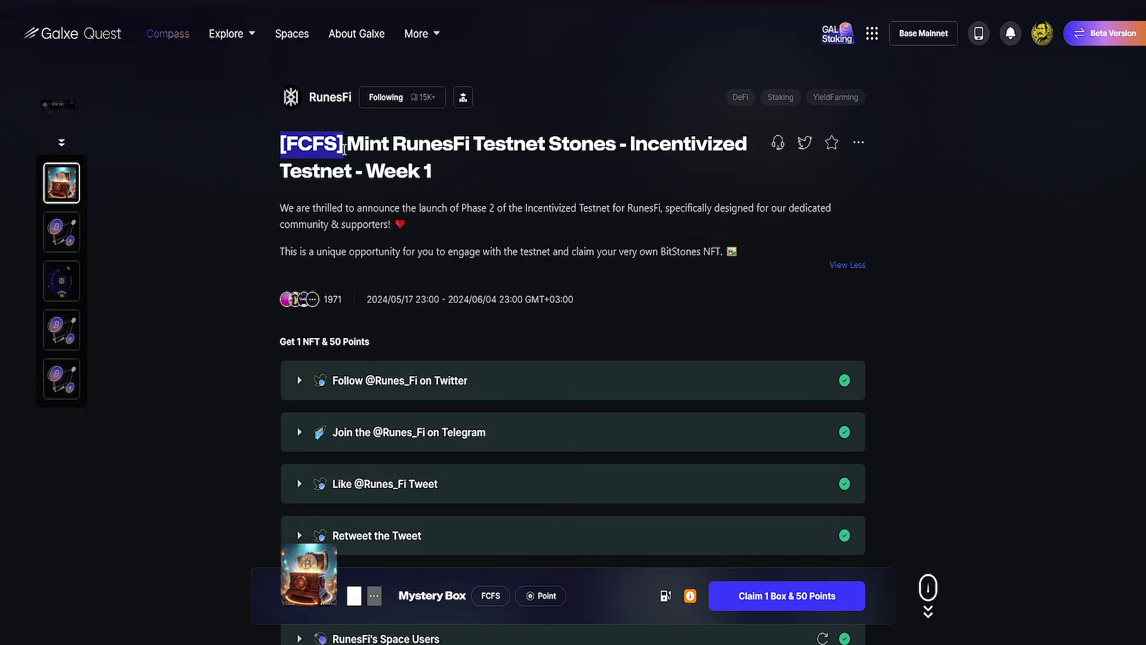
pyautogui.scroll(-6, 297, 449)
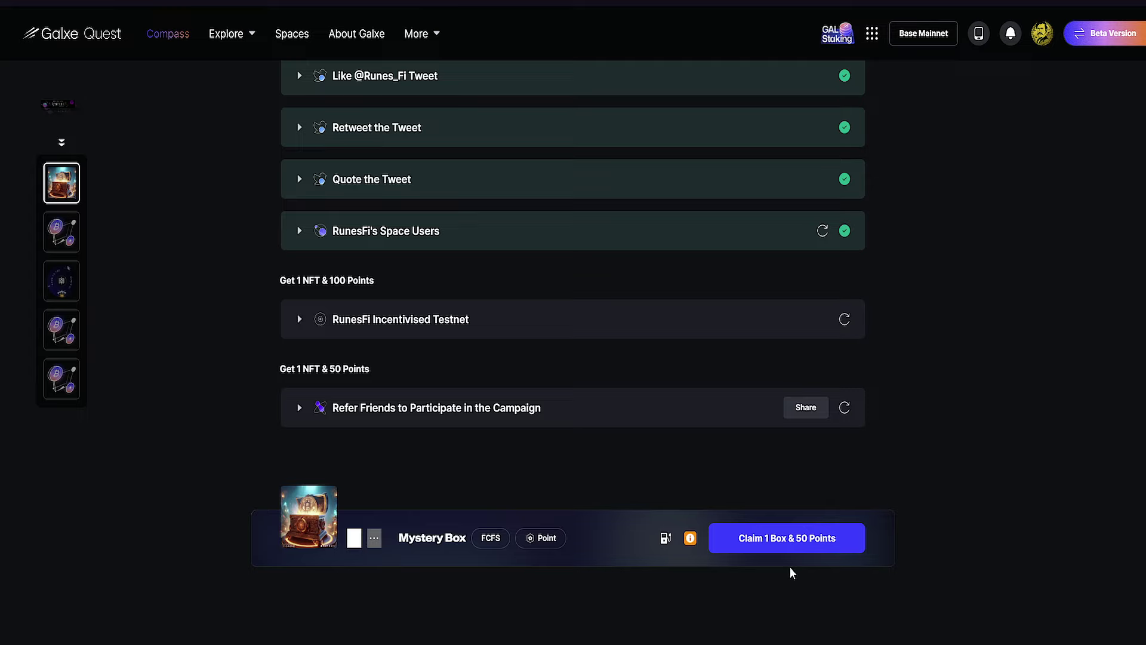
pyautogui.scroll(6, 361, 200)
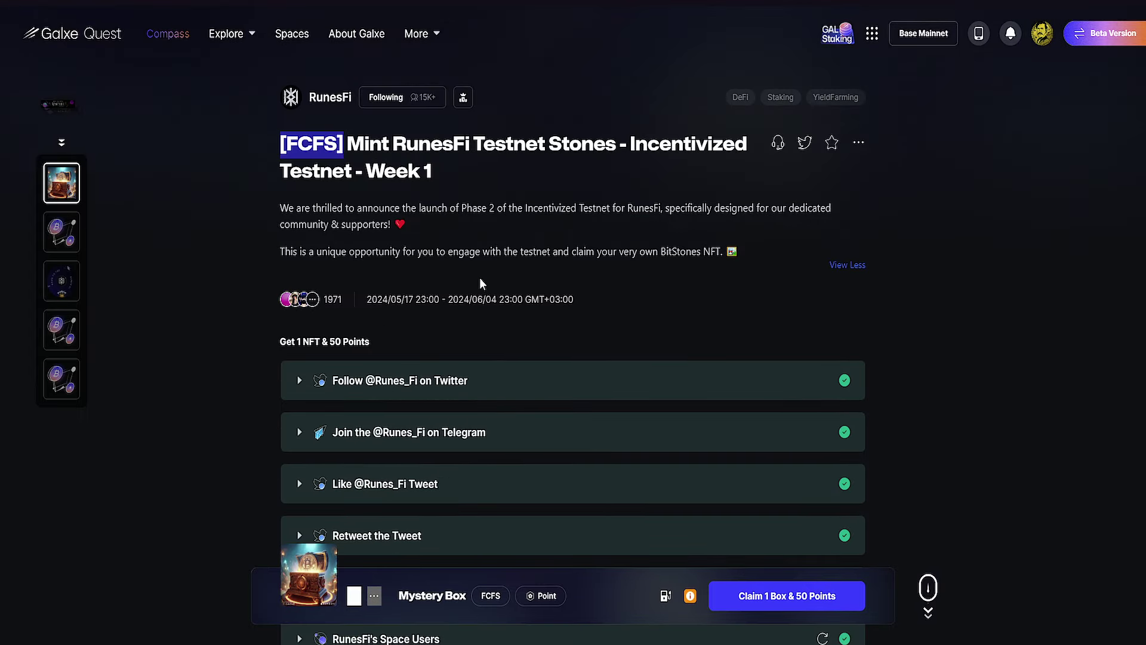
pyautogui.scroll(-2, 726, 506)
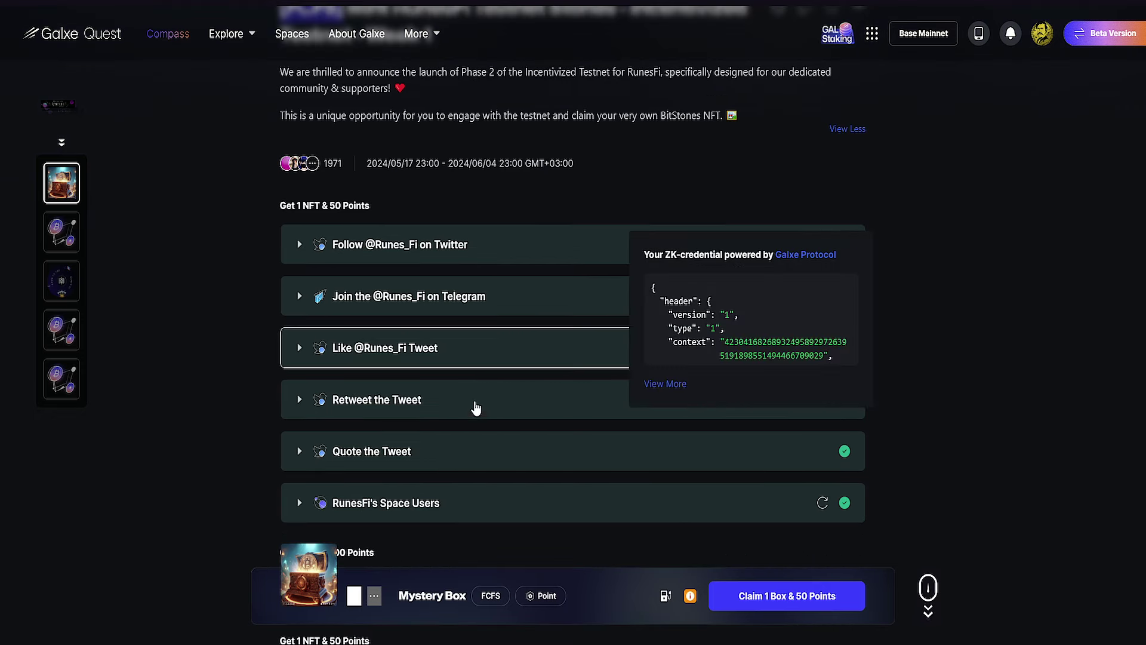
pyautogui.scroll(-2, 228, 396)
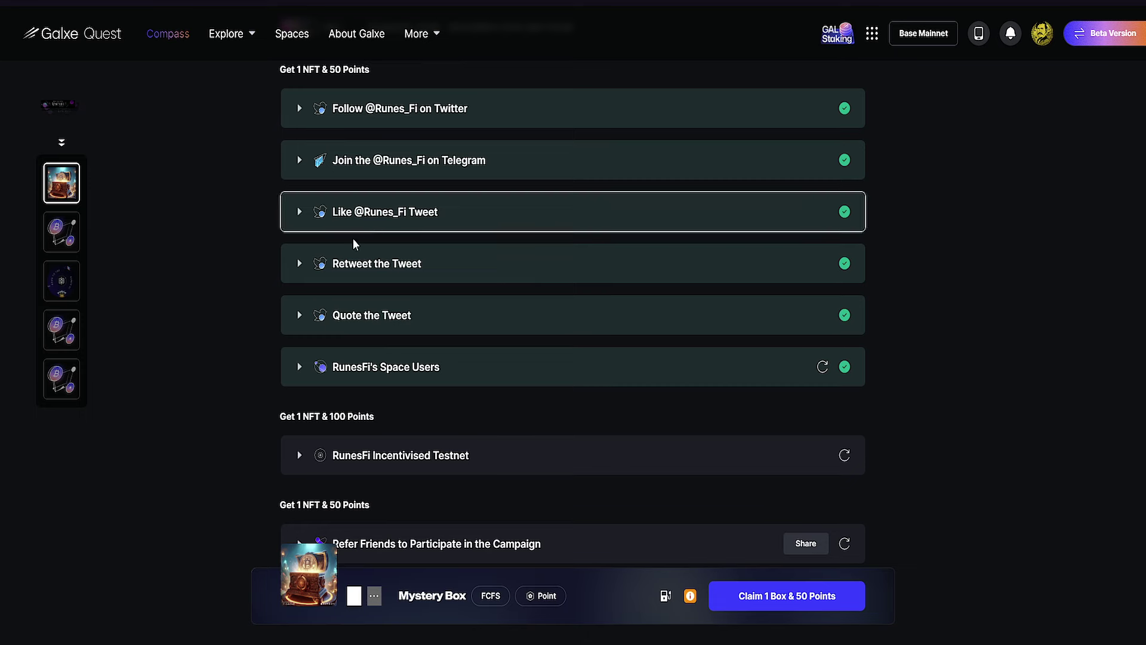
pyautogui.scroll(5, 225, 258)
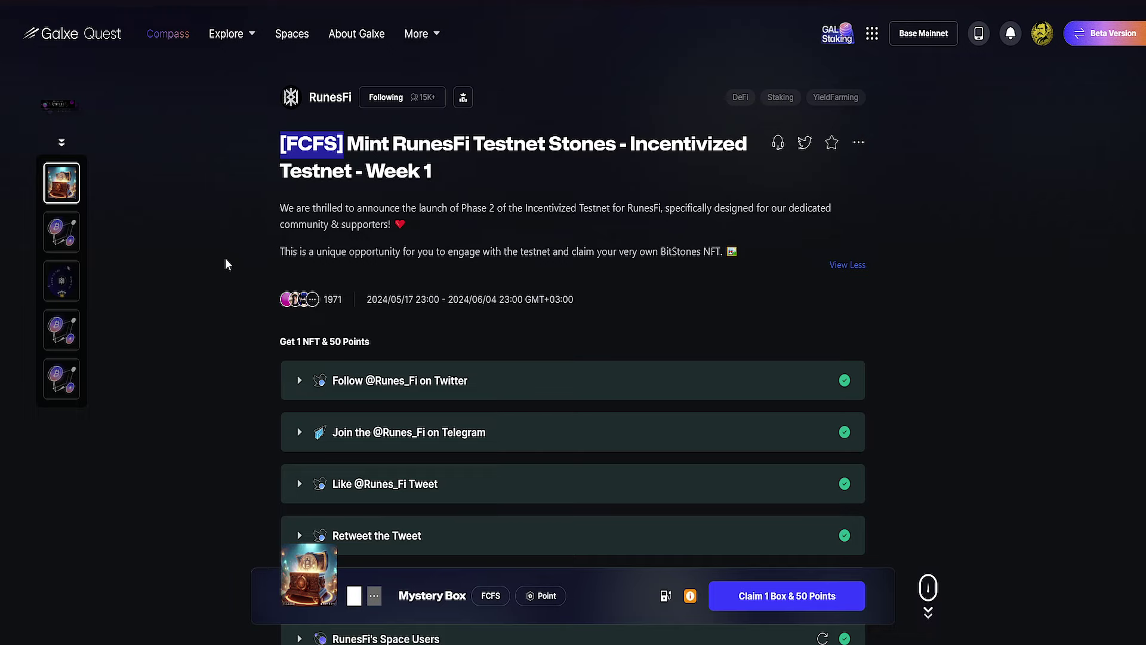
pyautogui.scroll(-7, 225, 258)
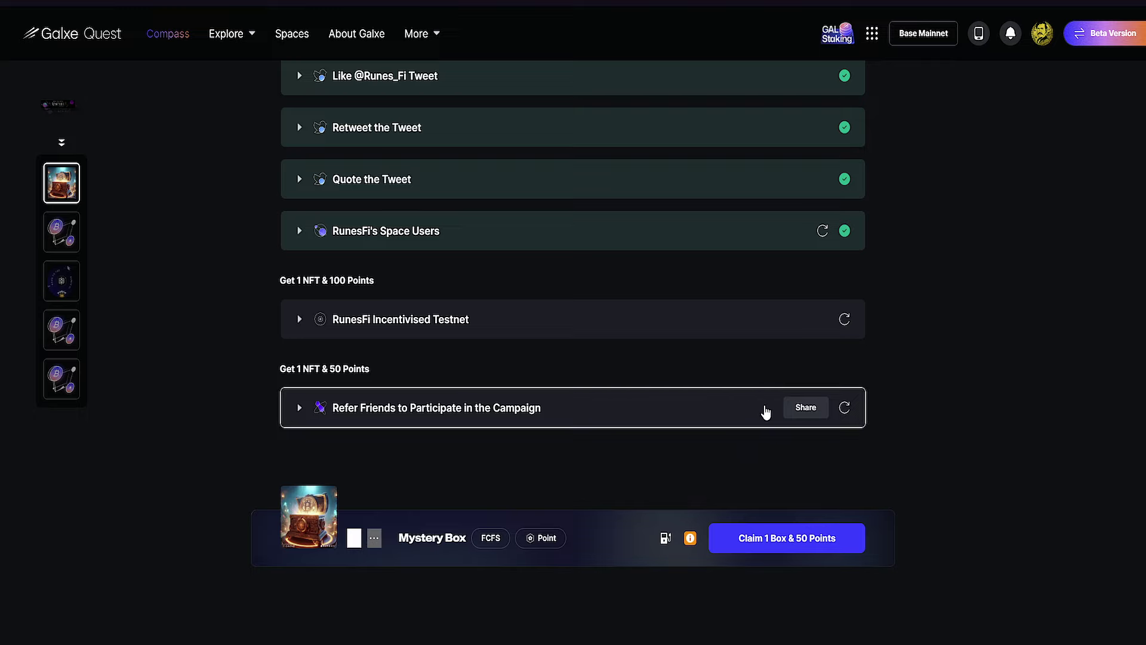
pyautogui.click(304, 410)
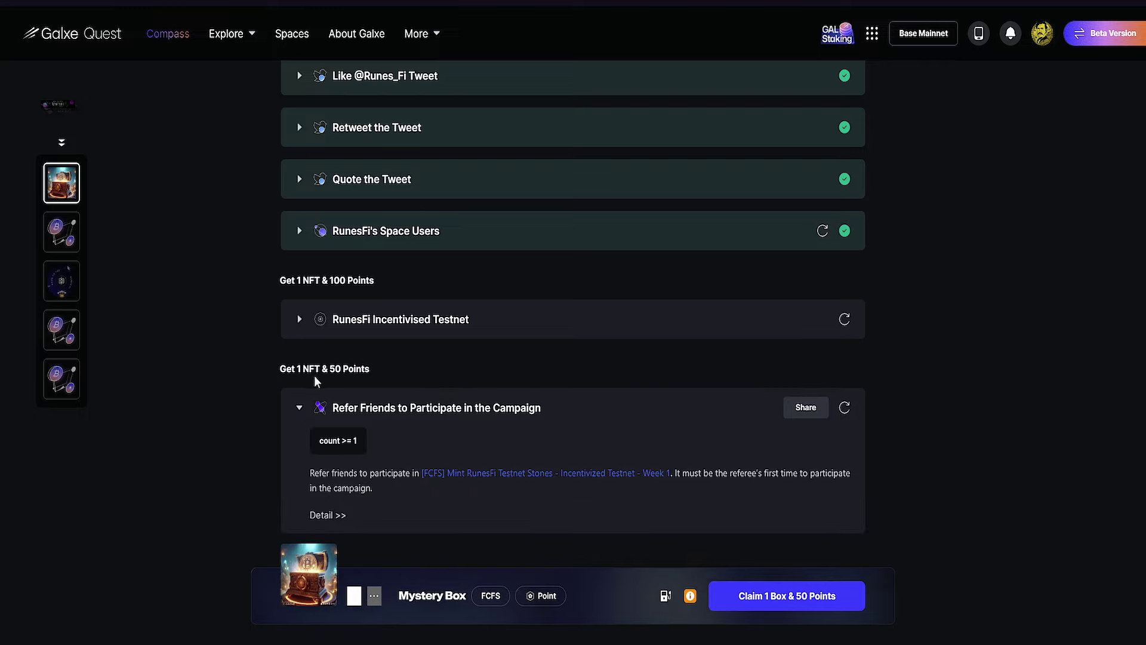